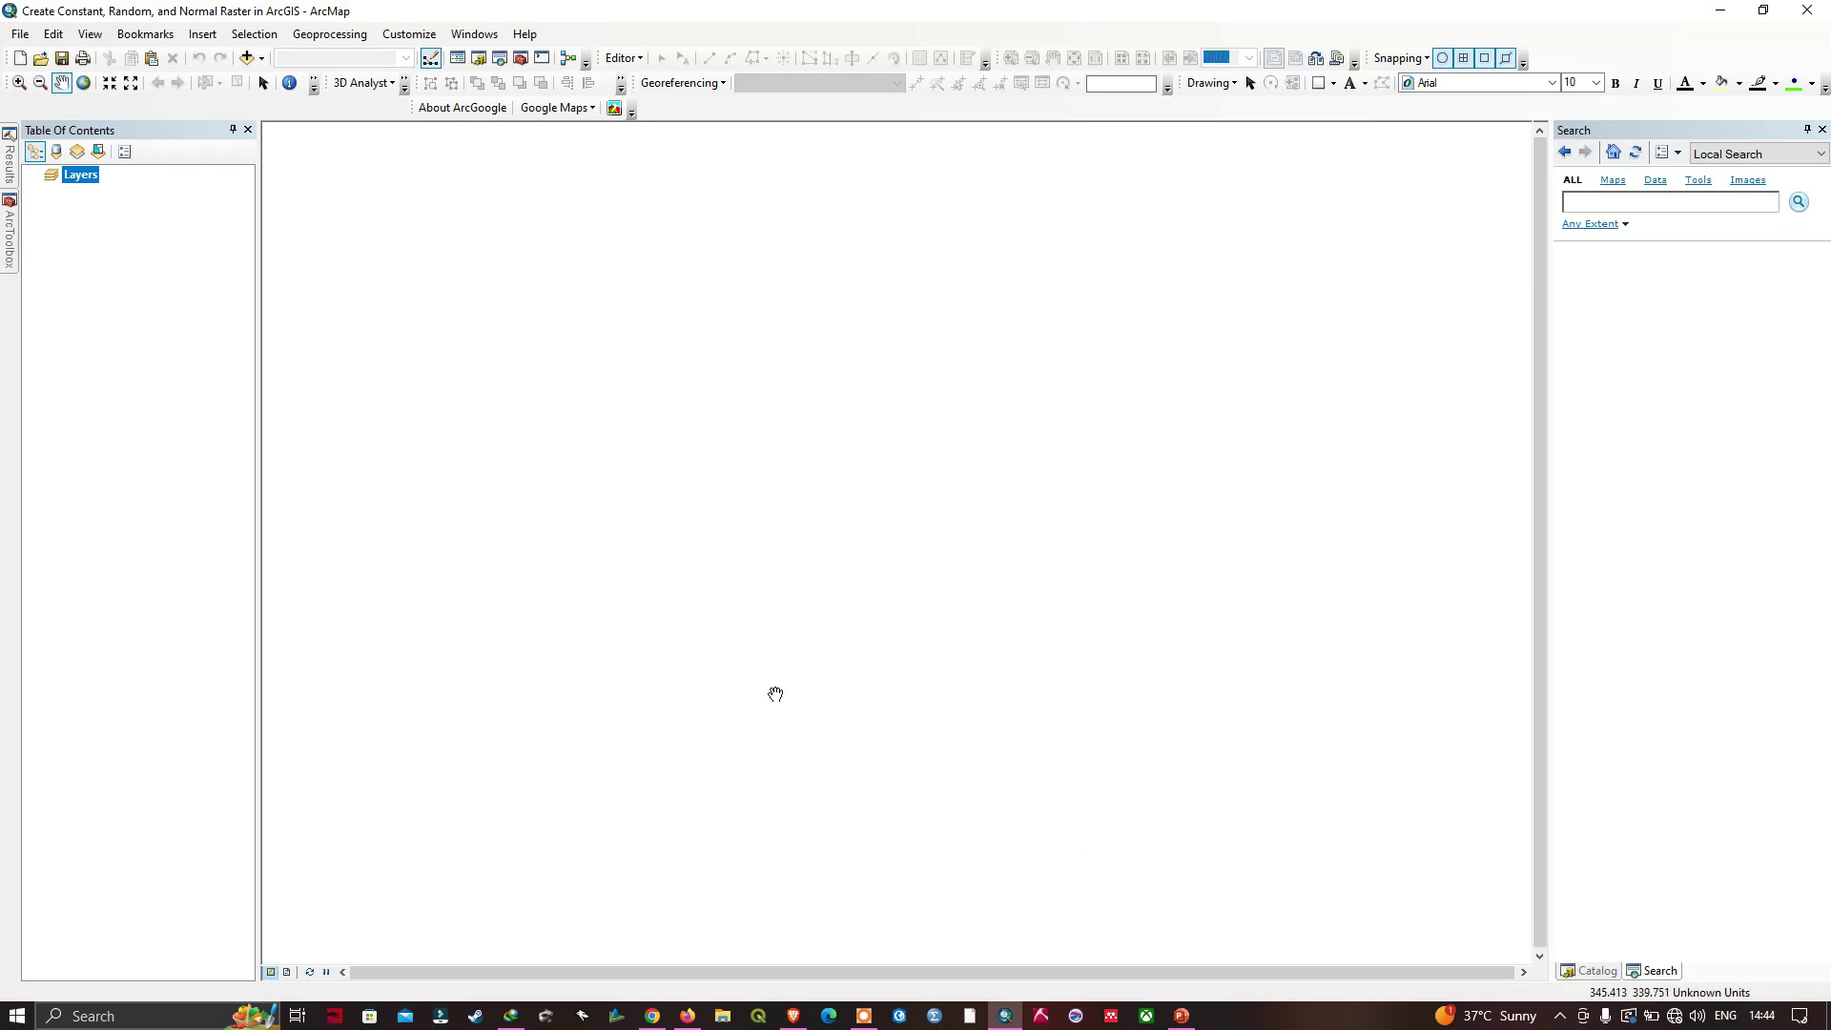
Start the Create Constant Raster tool and set its output raster to Create_constant_raster.tif in the Scrap folder.
click(9, 235)
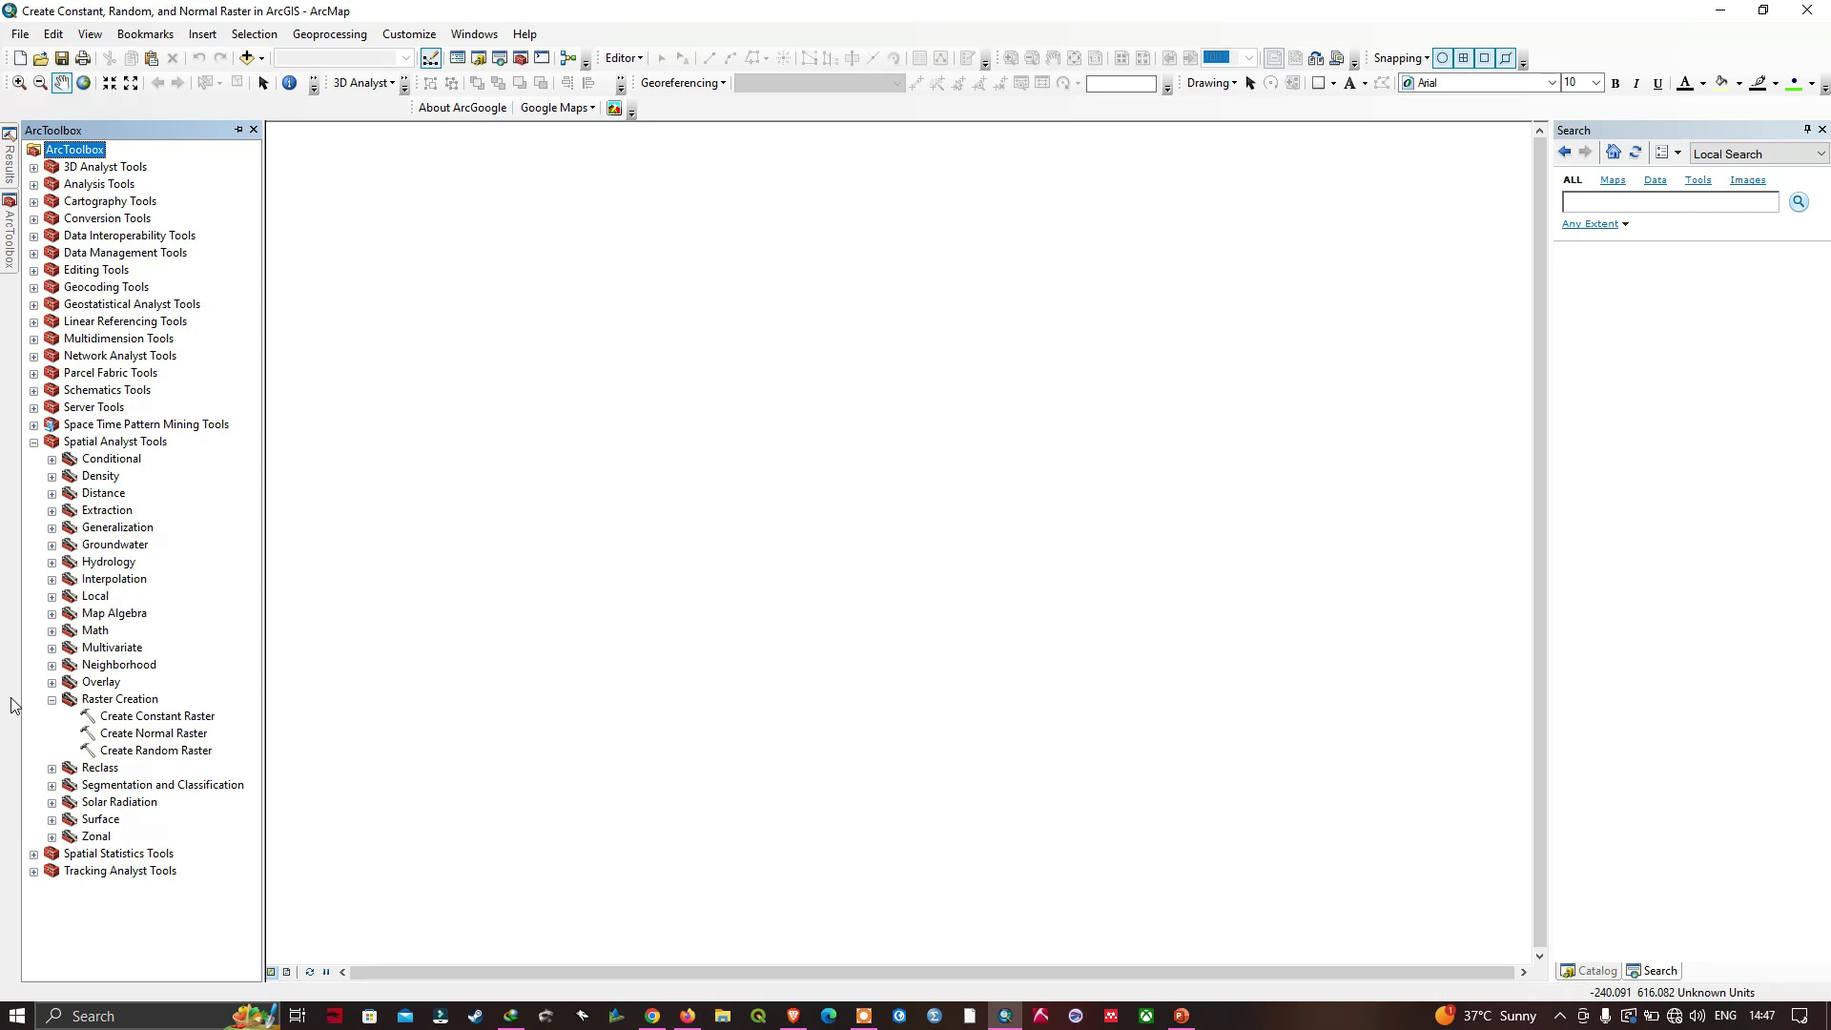
click(157, 722)
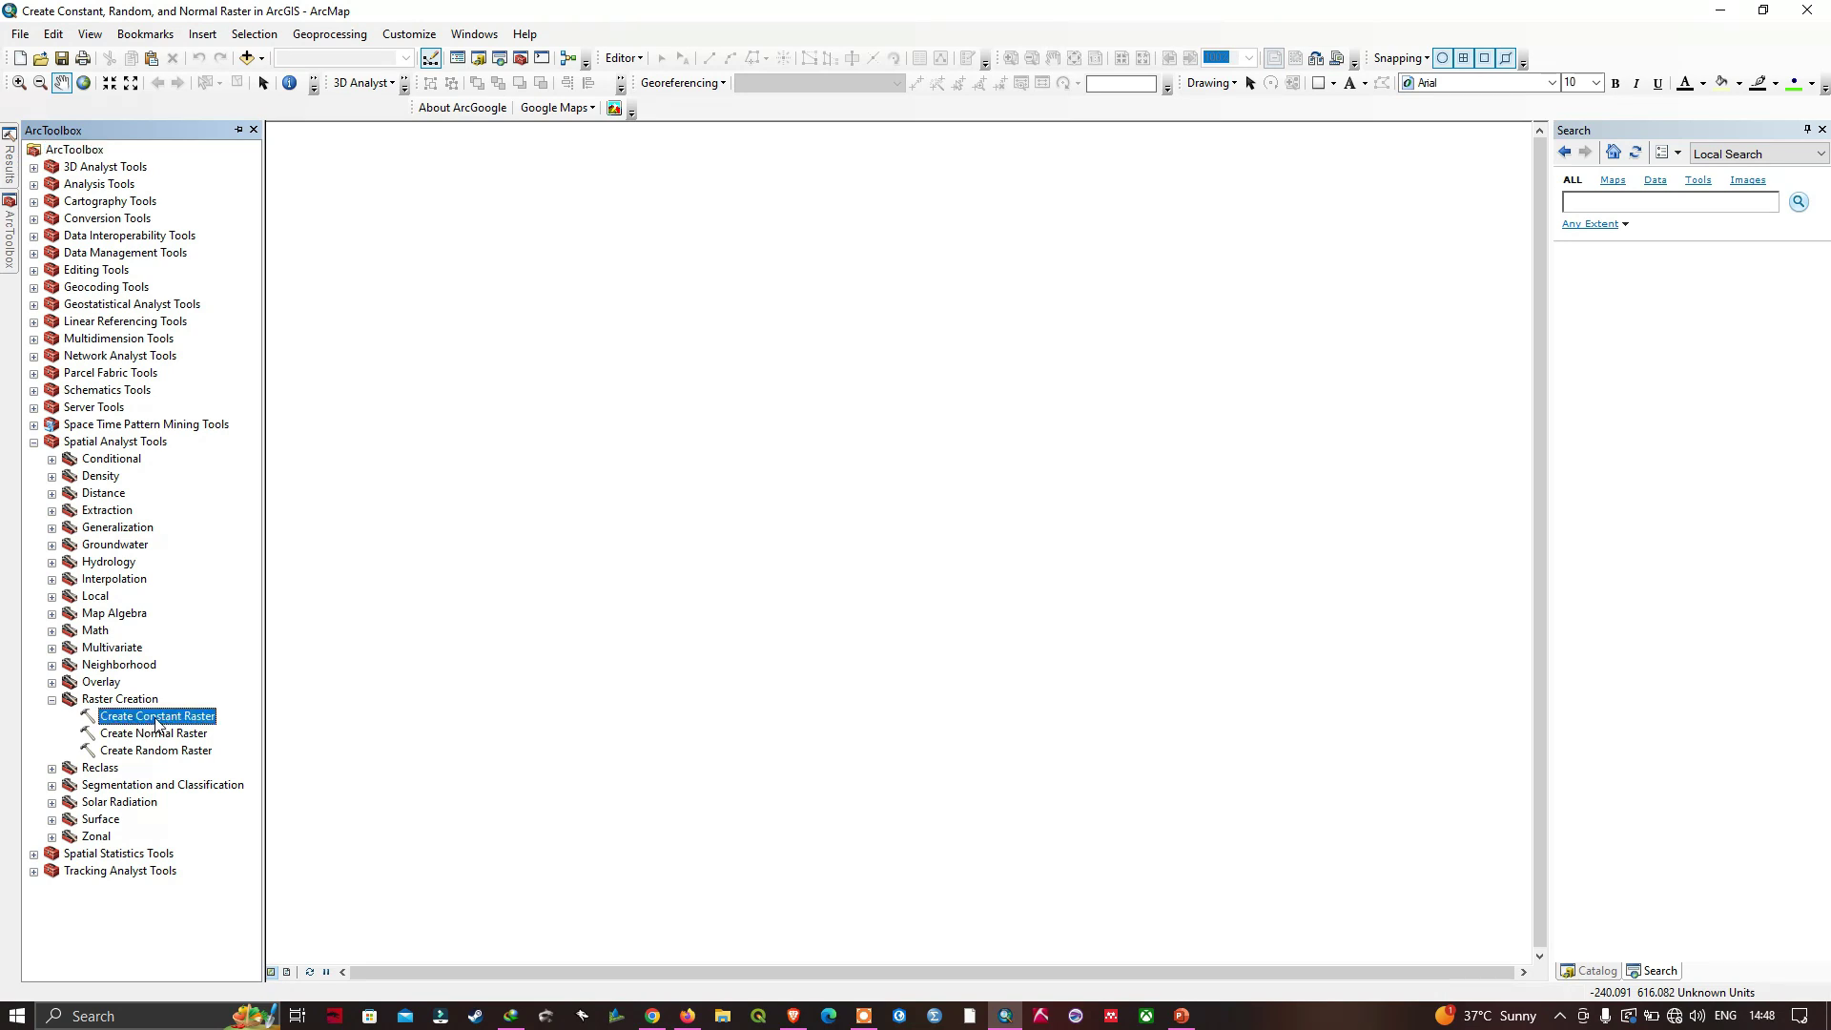
double_click(156, 722)
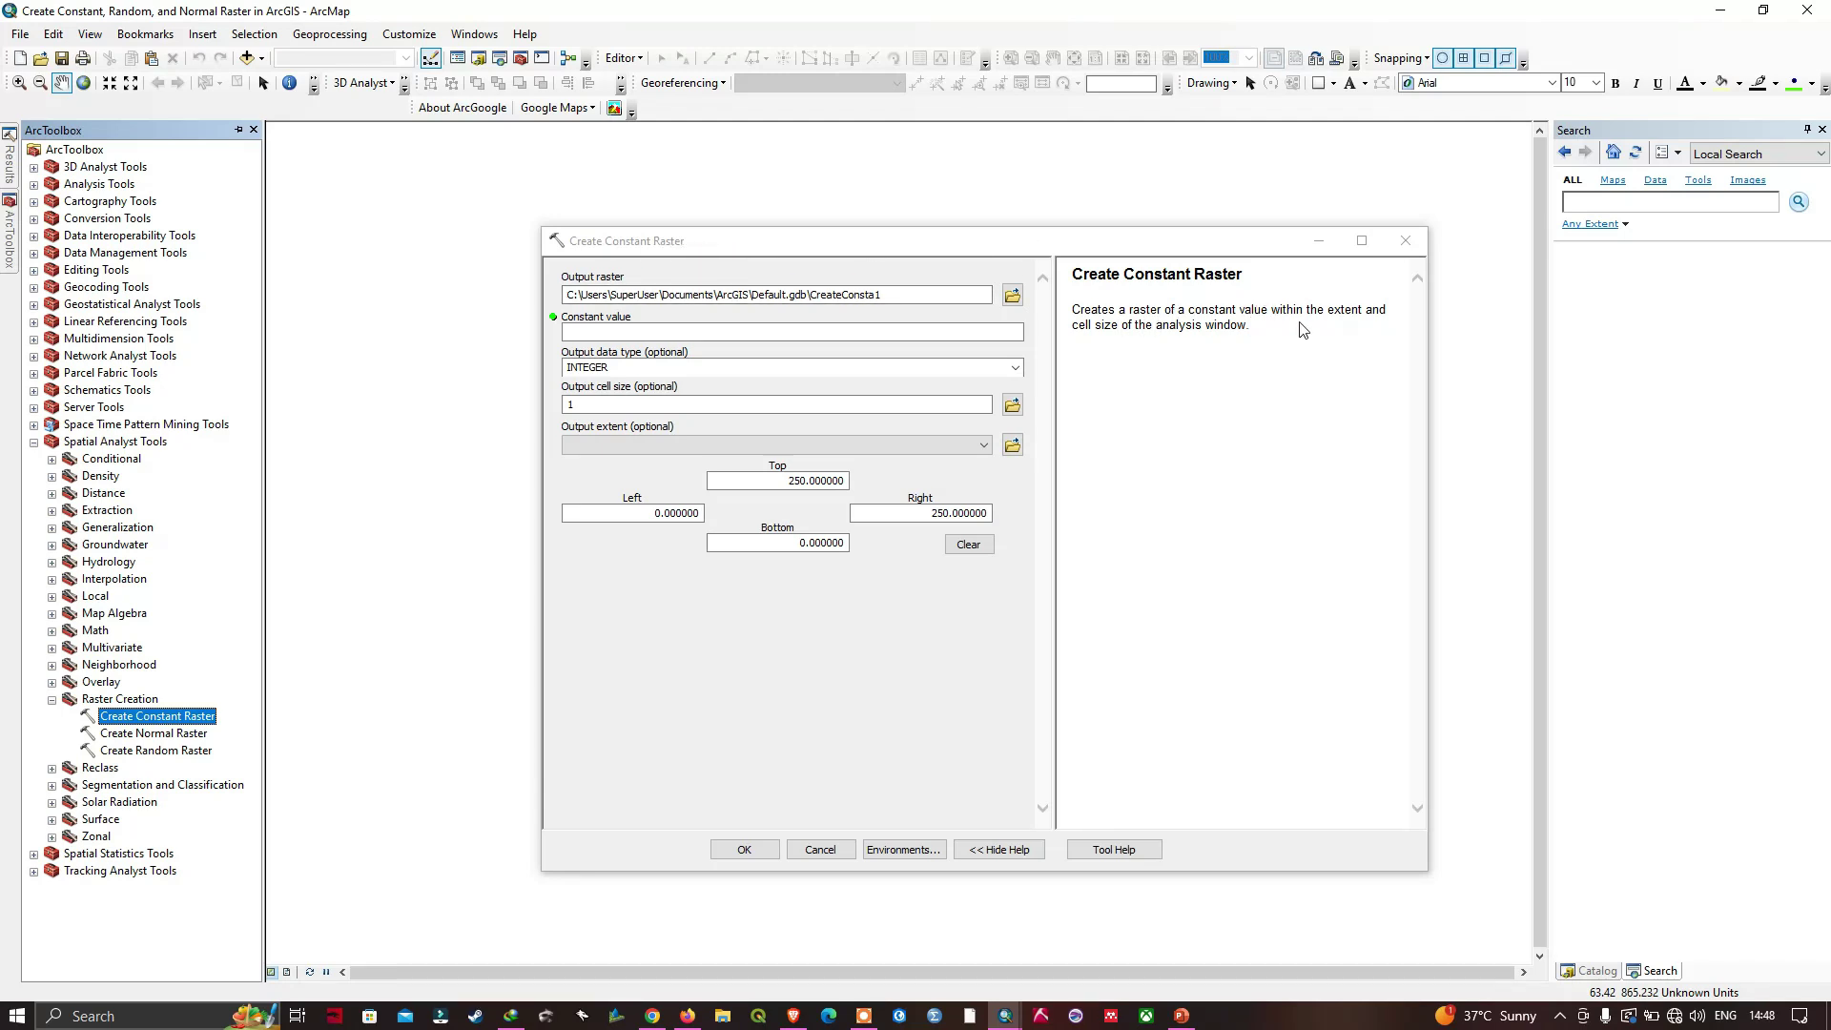
click(1012, 296)
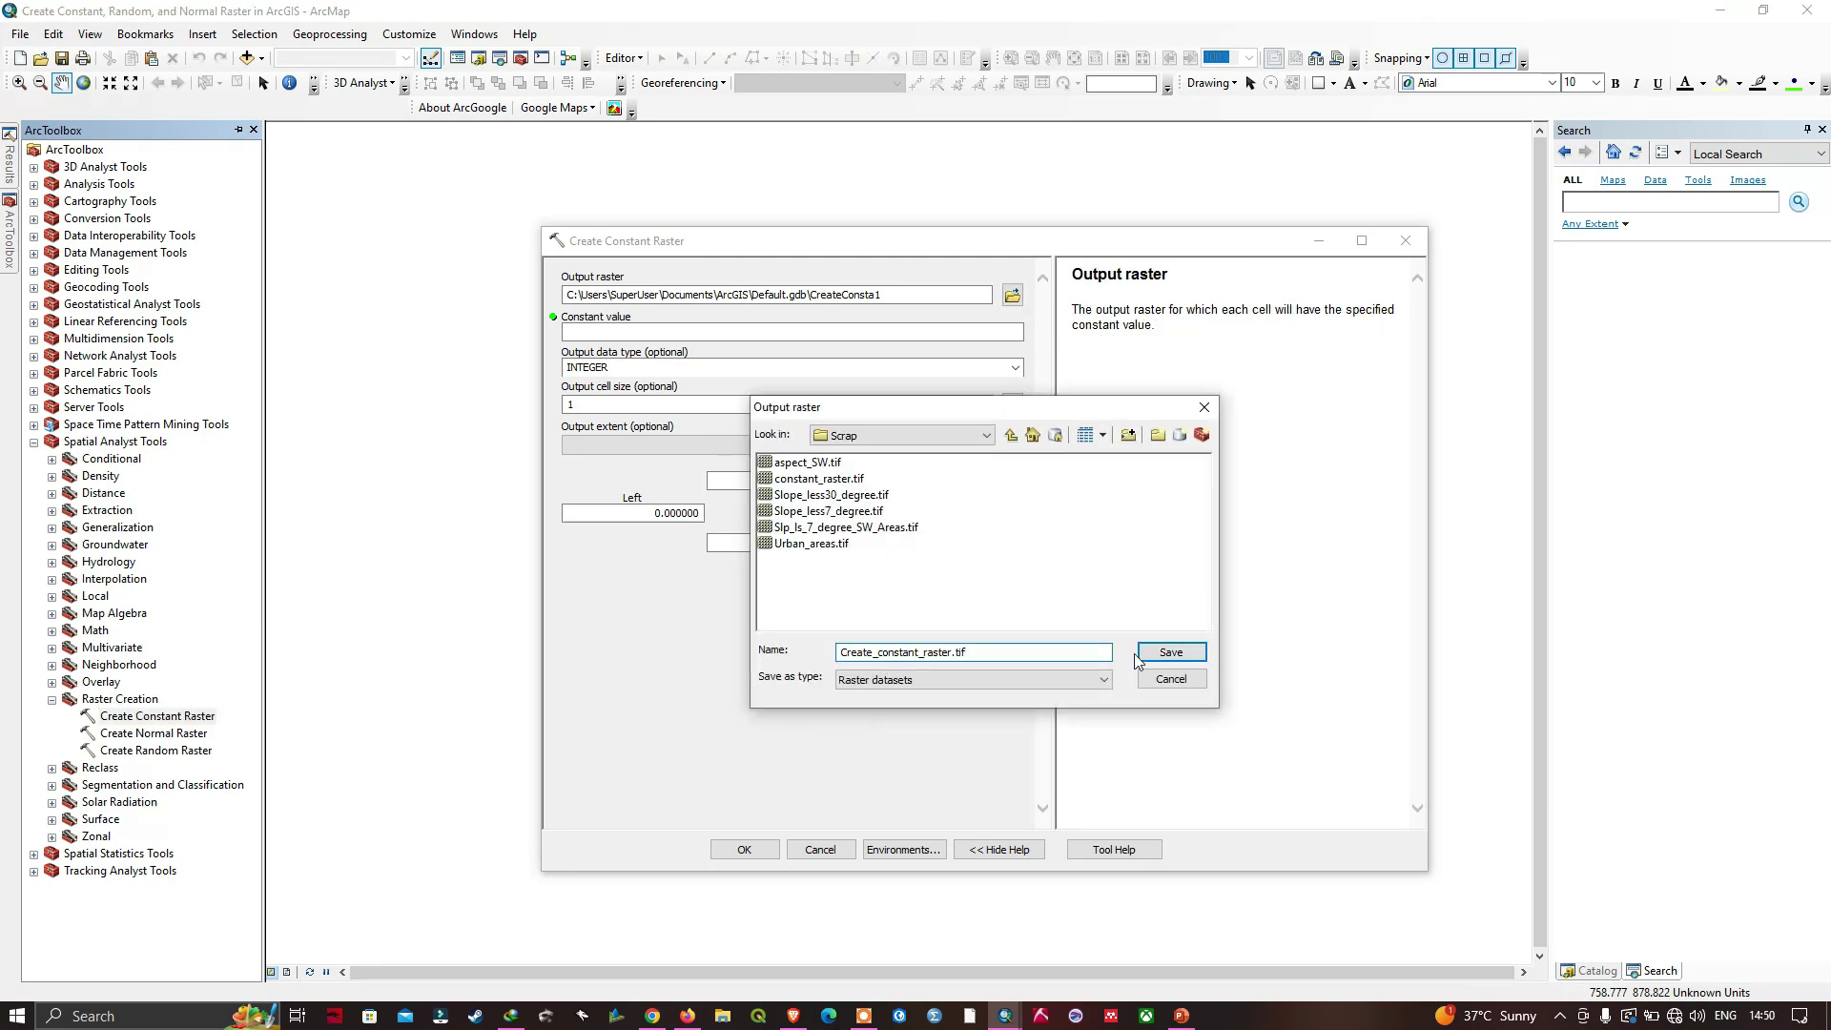
click(1171, 654)
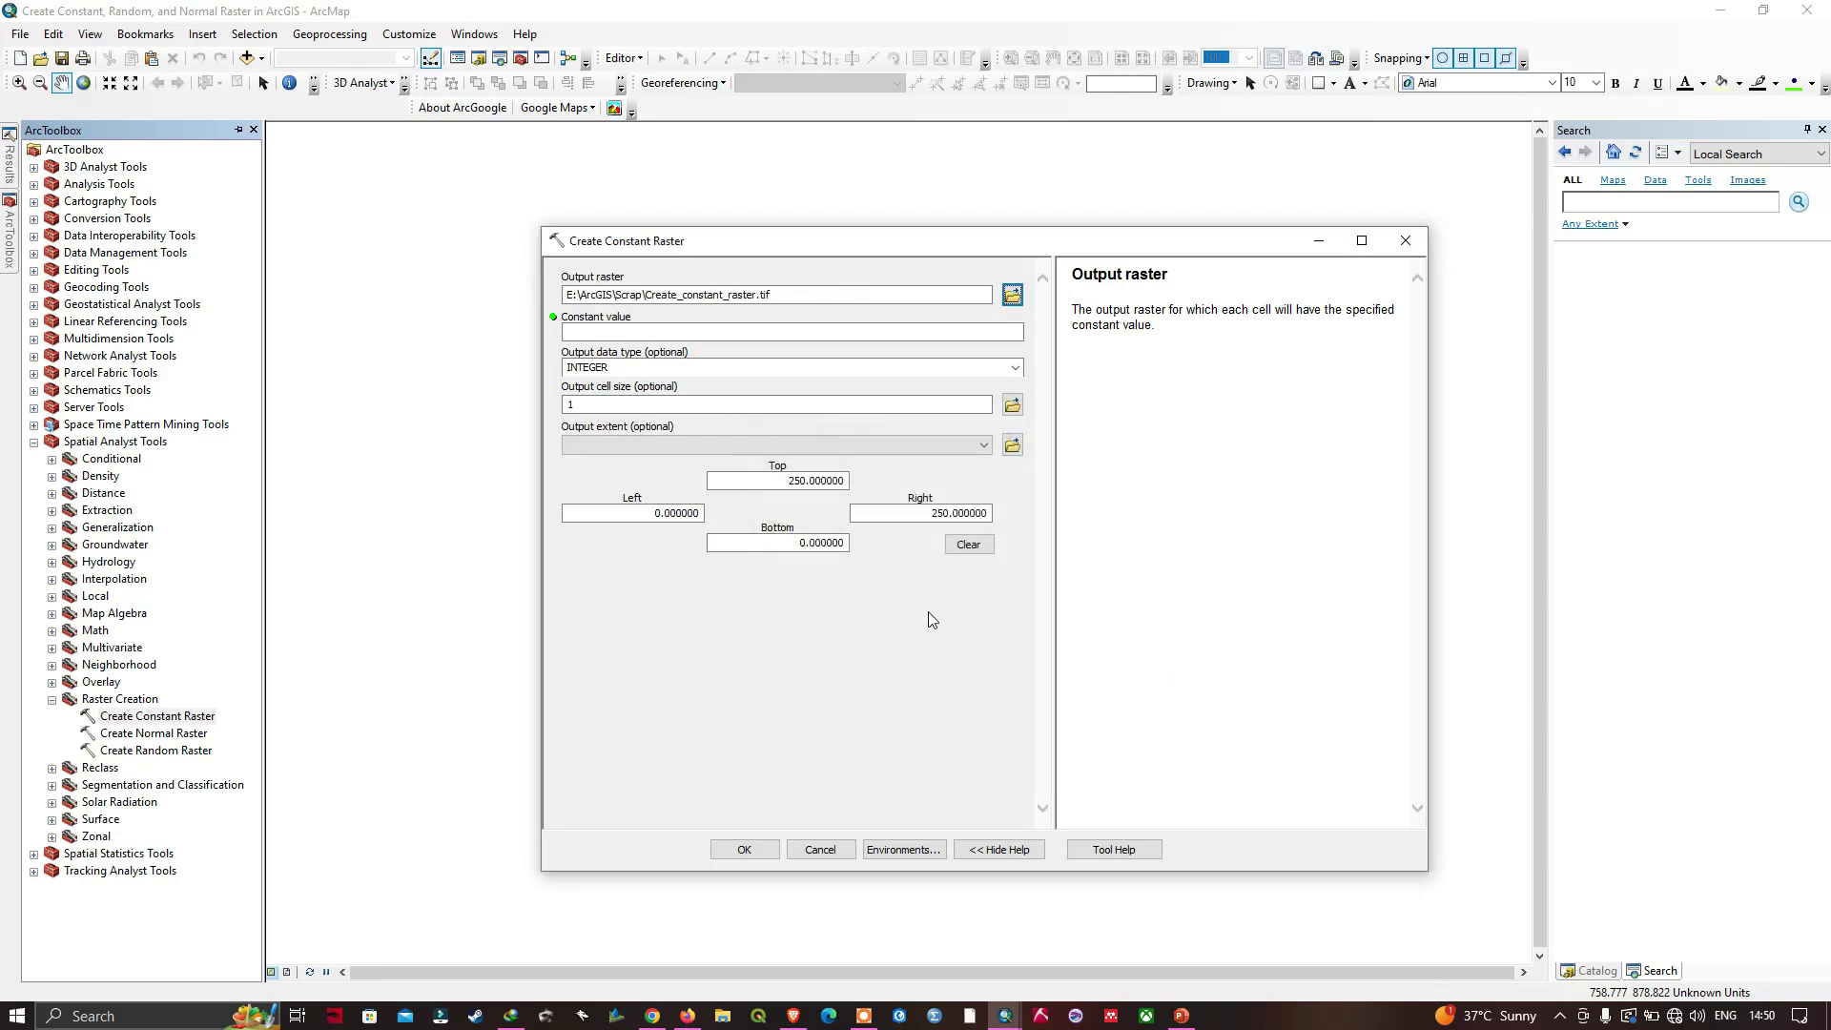
Set the constant value to 10, the output data type to INTEGER and the output cell size to 10.
click(994, 333)
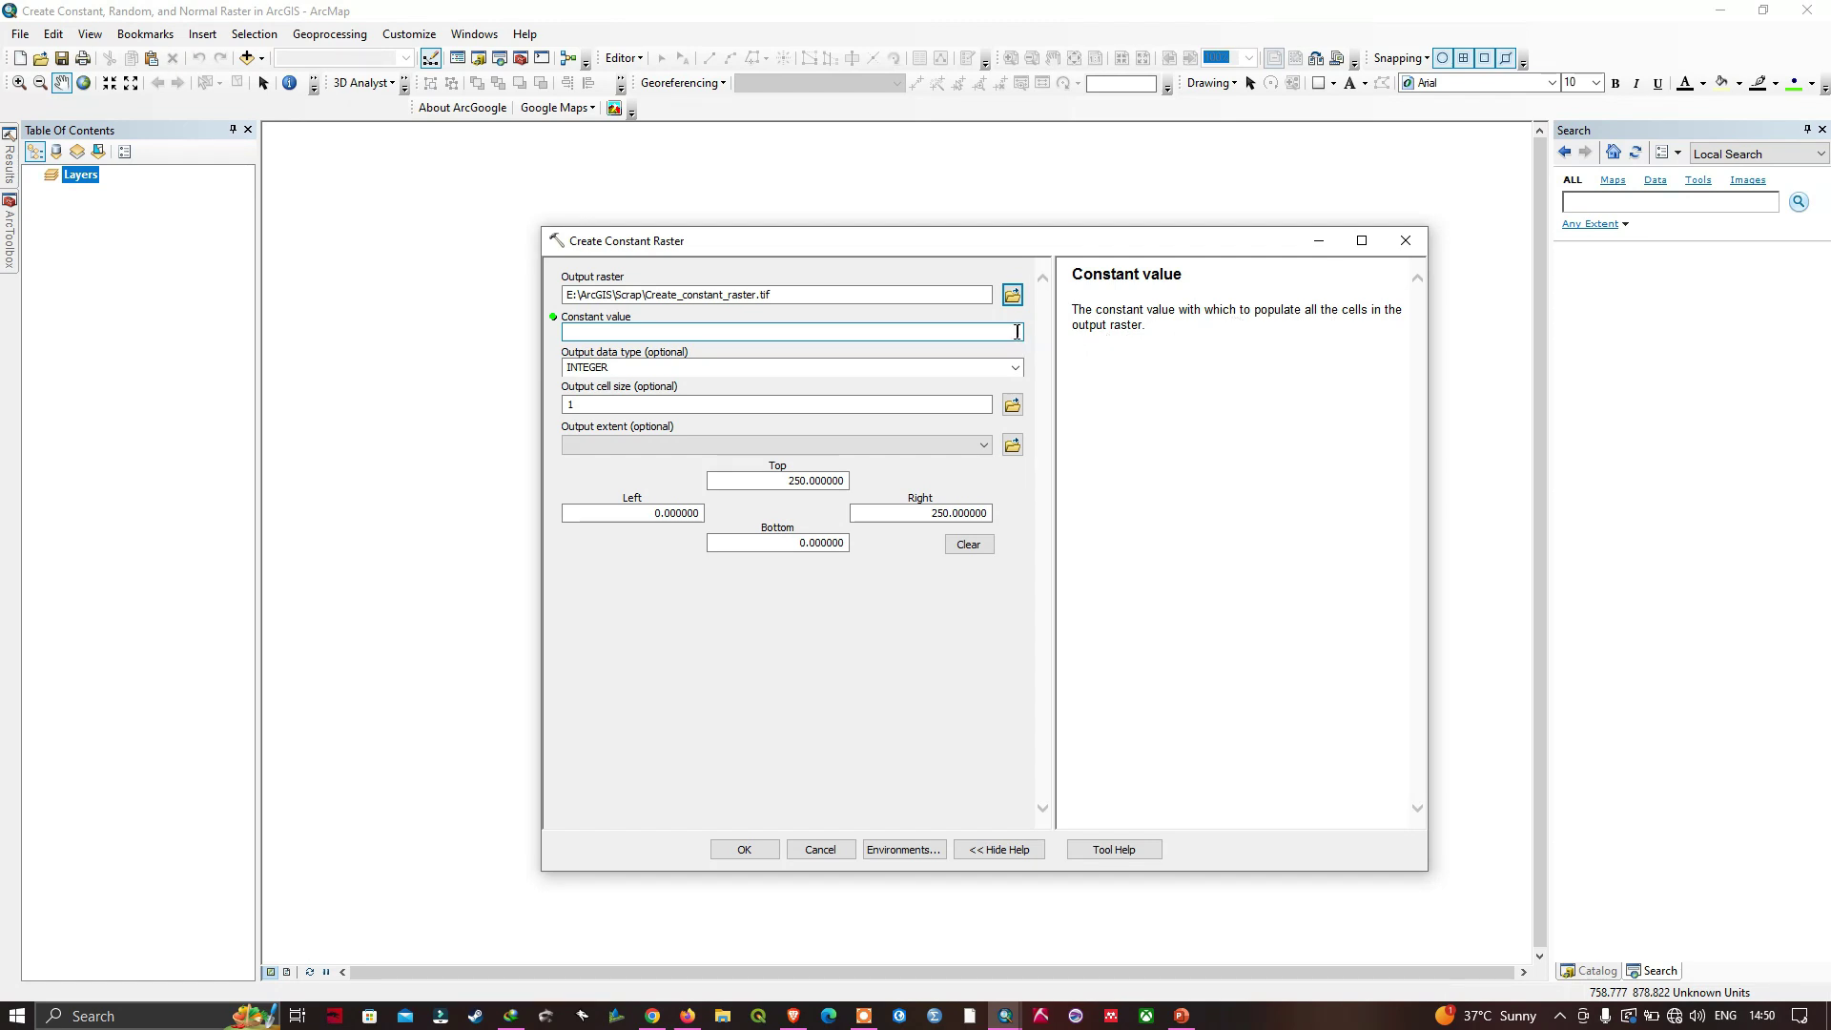
click(1018, 331)
text(10)
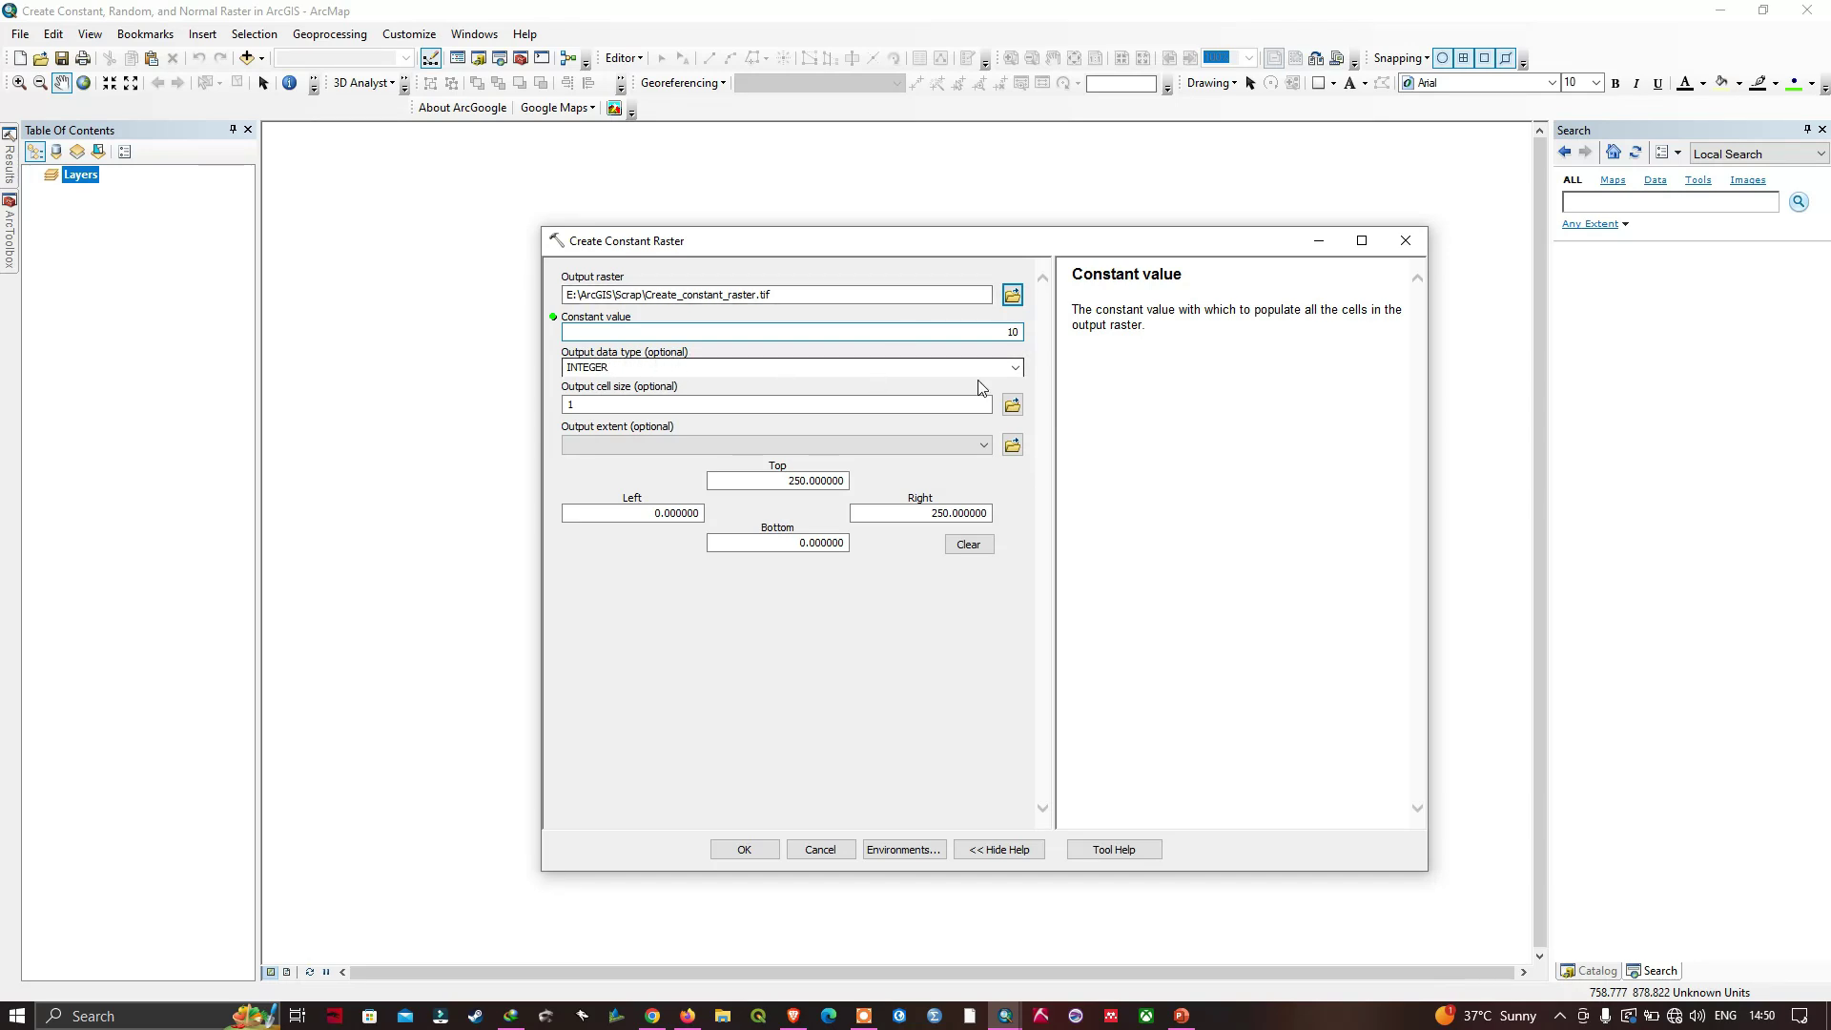
click(1014, 368)
click(582, 384)
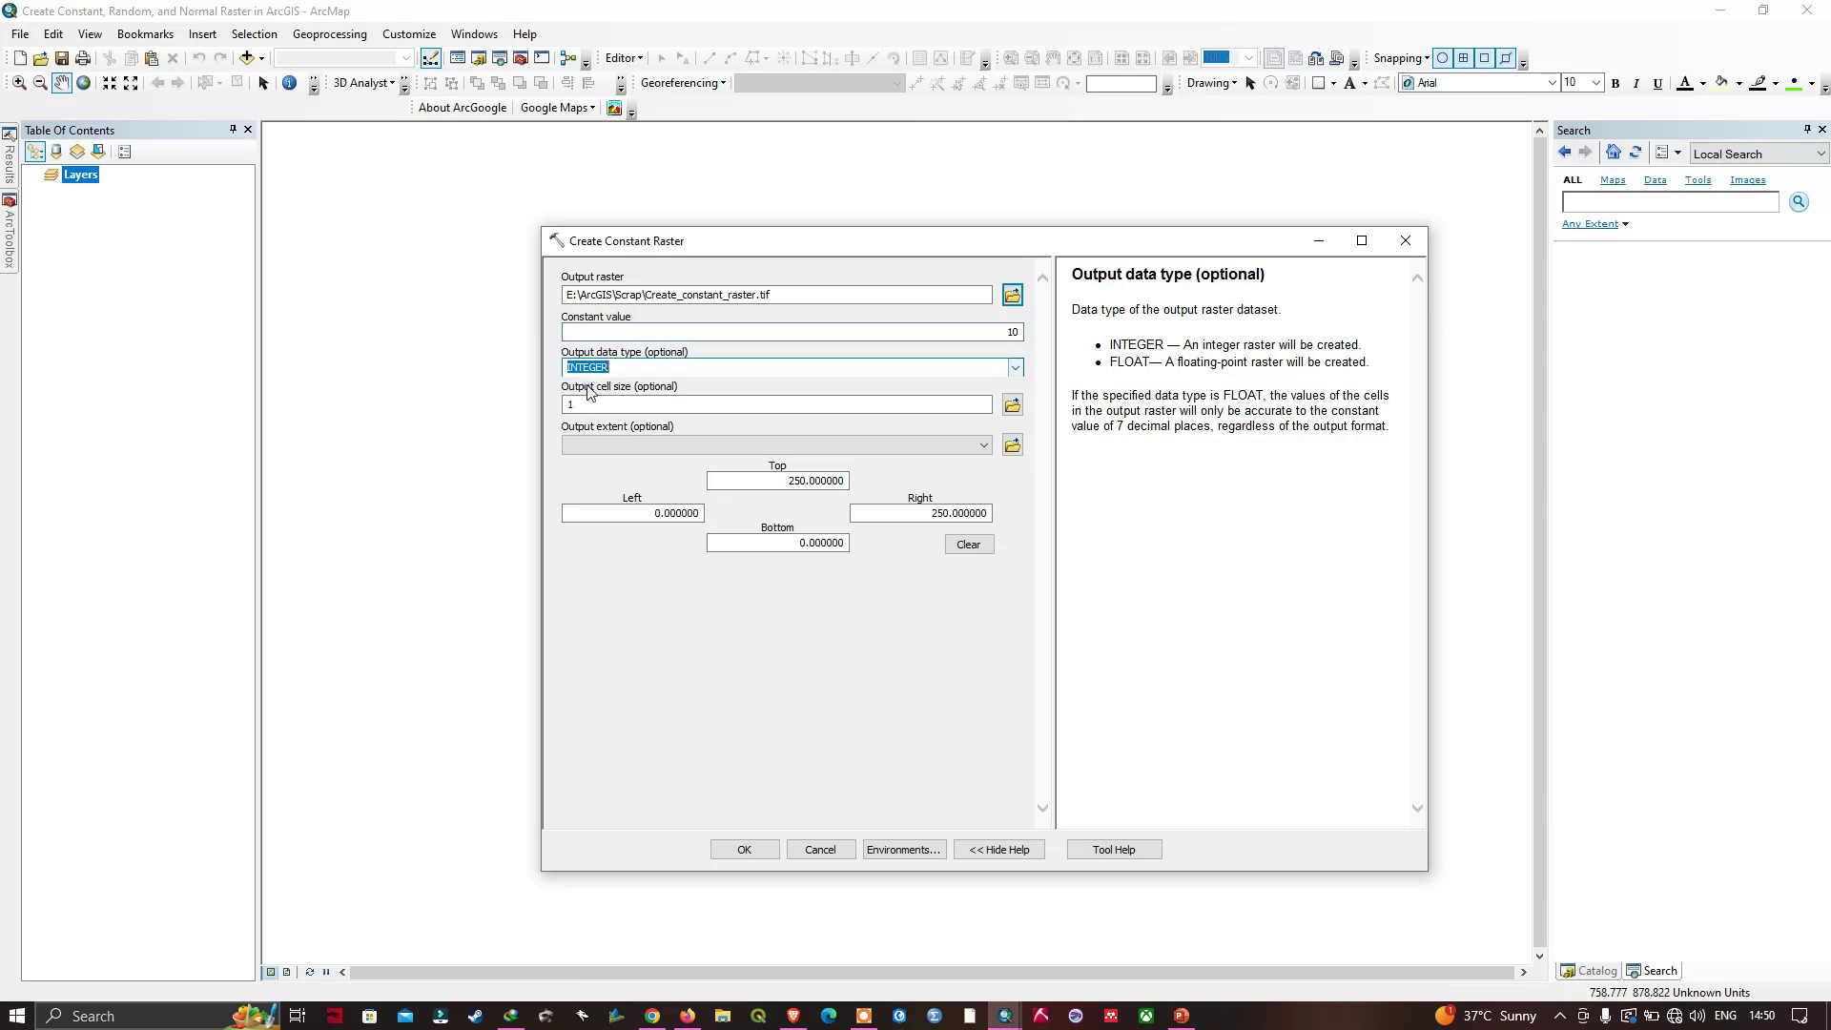
click(592, 404)
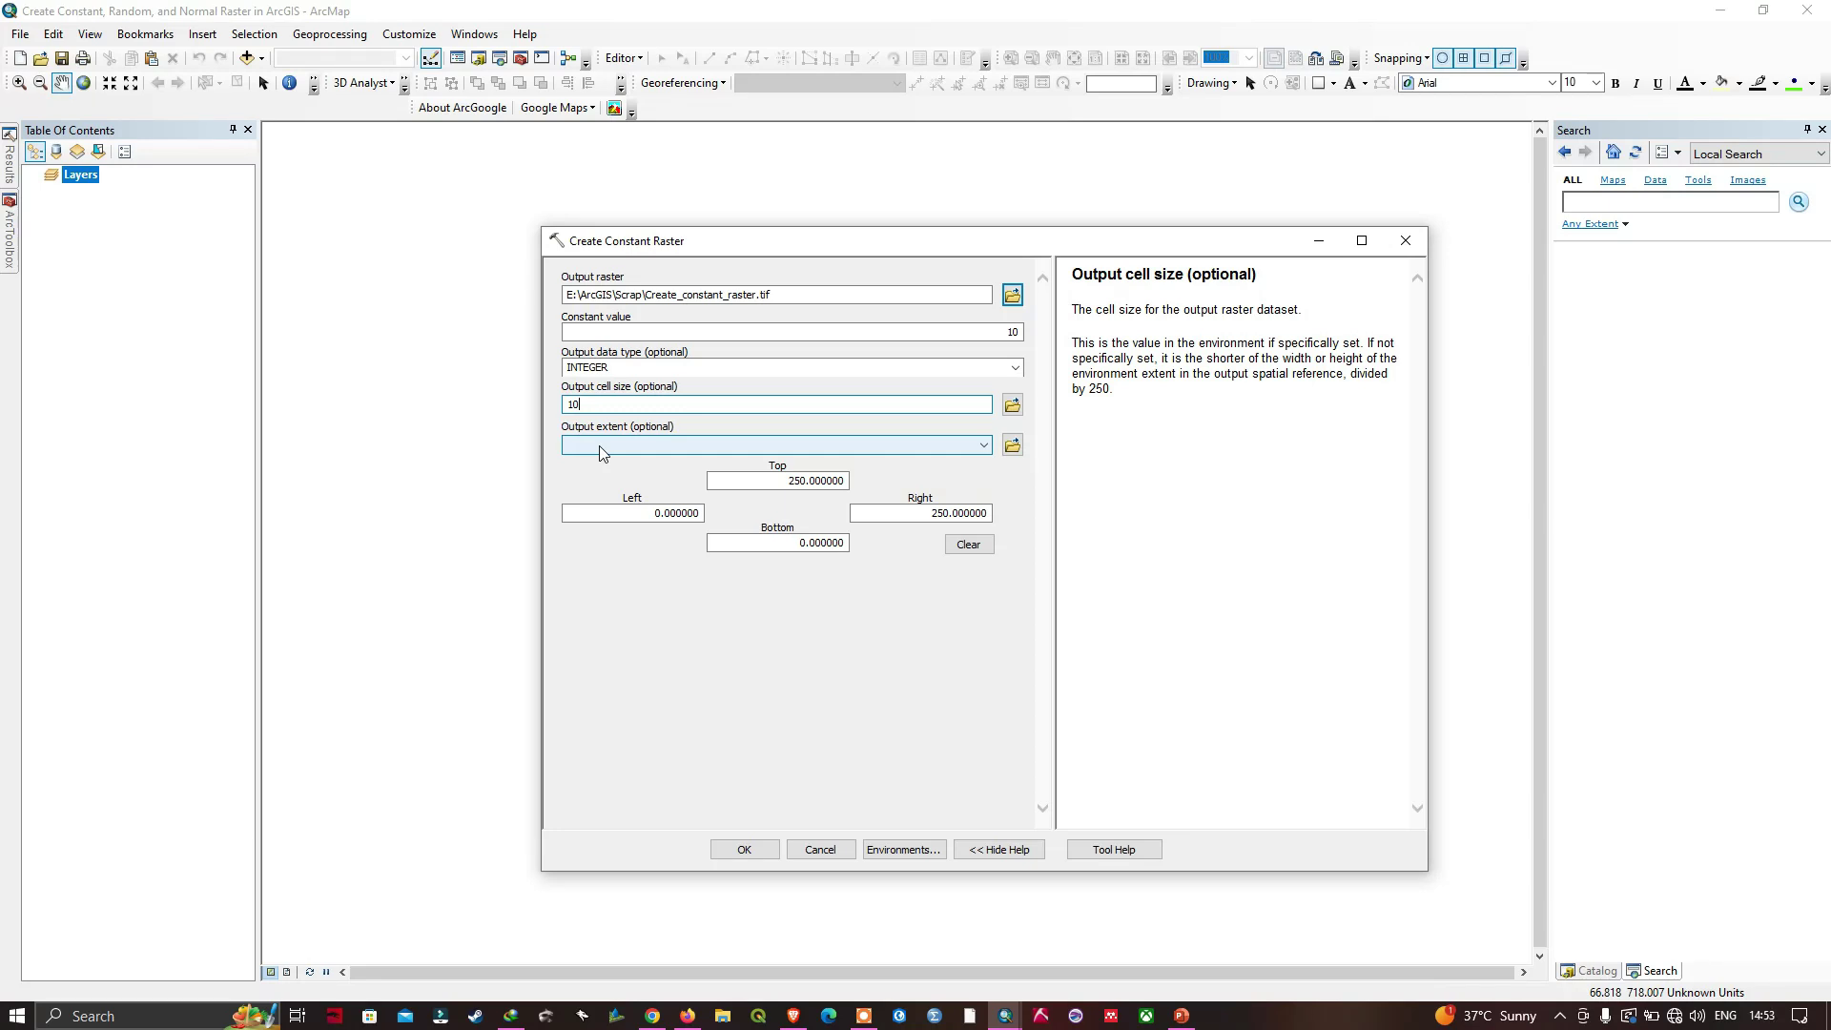
Review the extent options under Processing Extent and the cell size options under Raster Analysis in the environment settings, keeping them as they are.
click(906, 852)
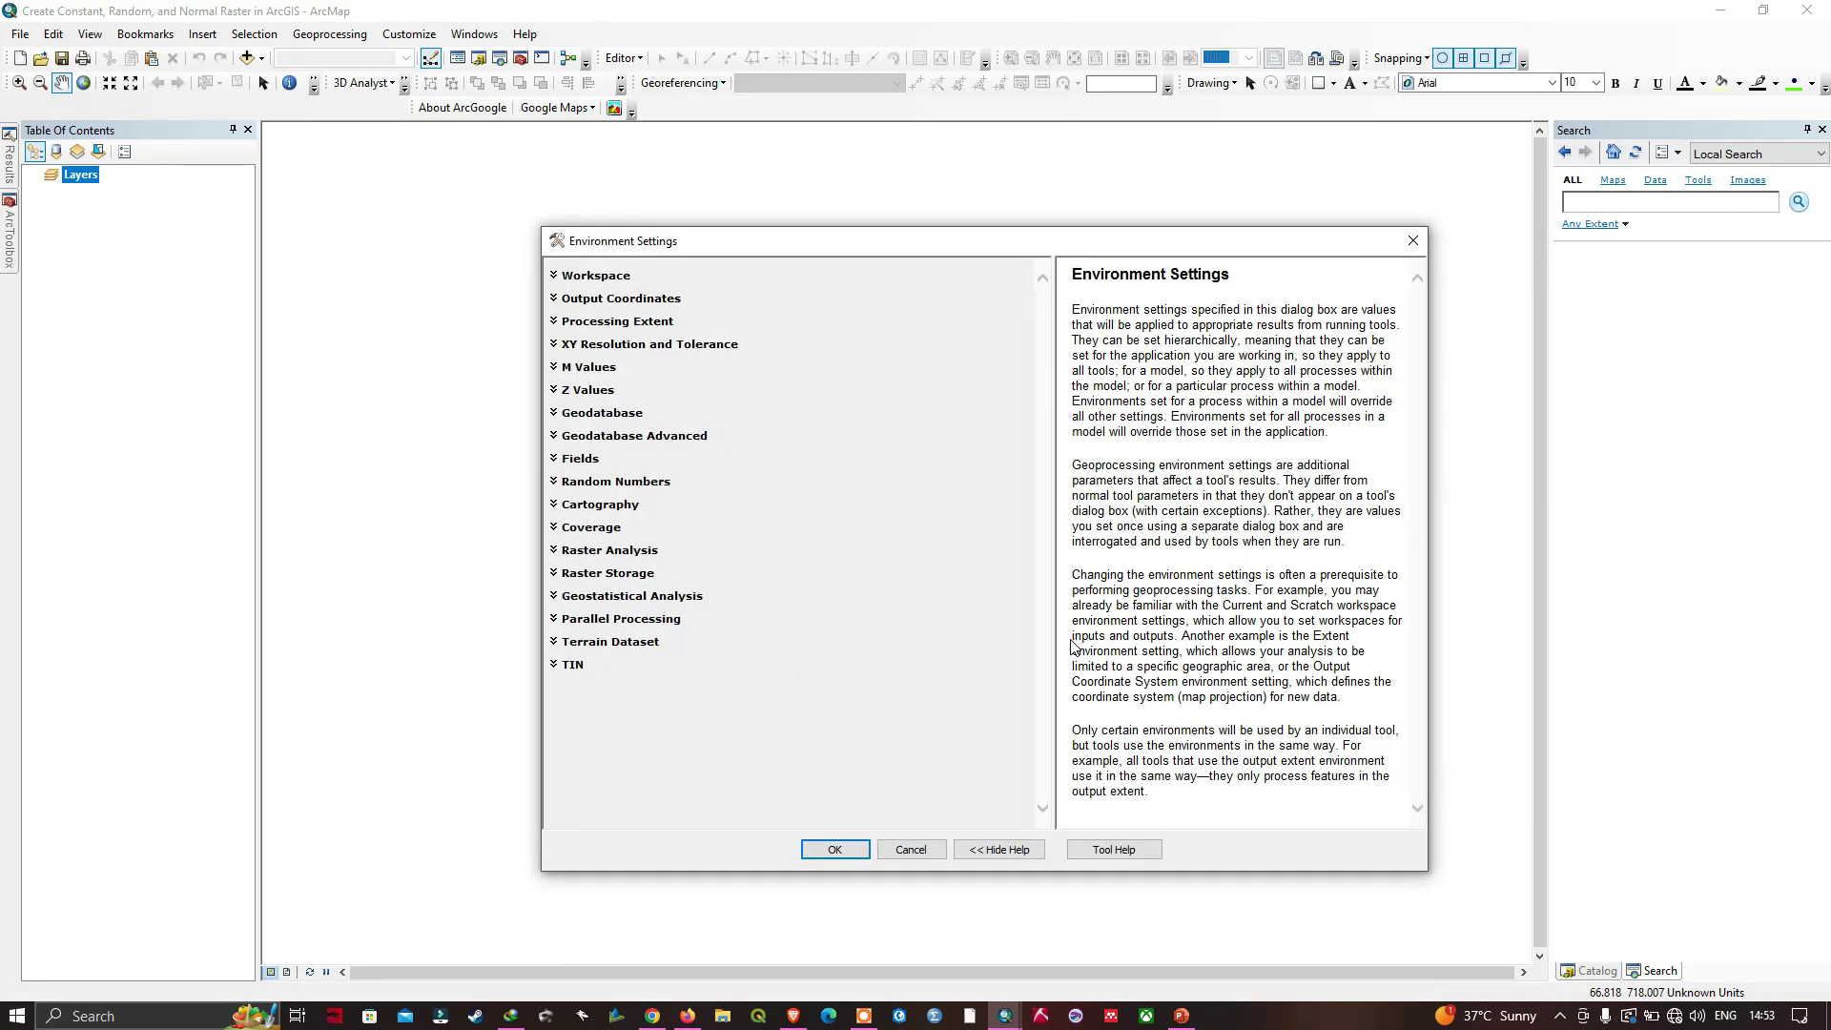
click(618, 322)
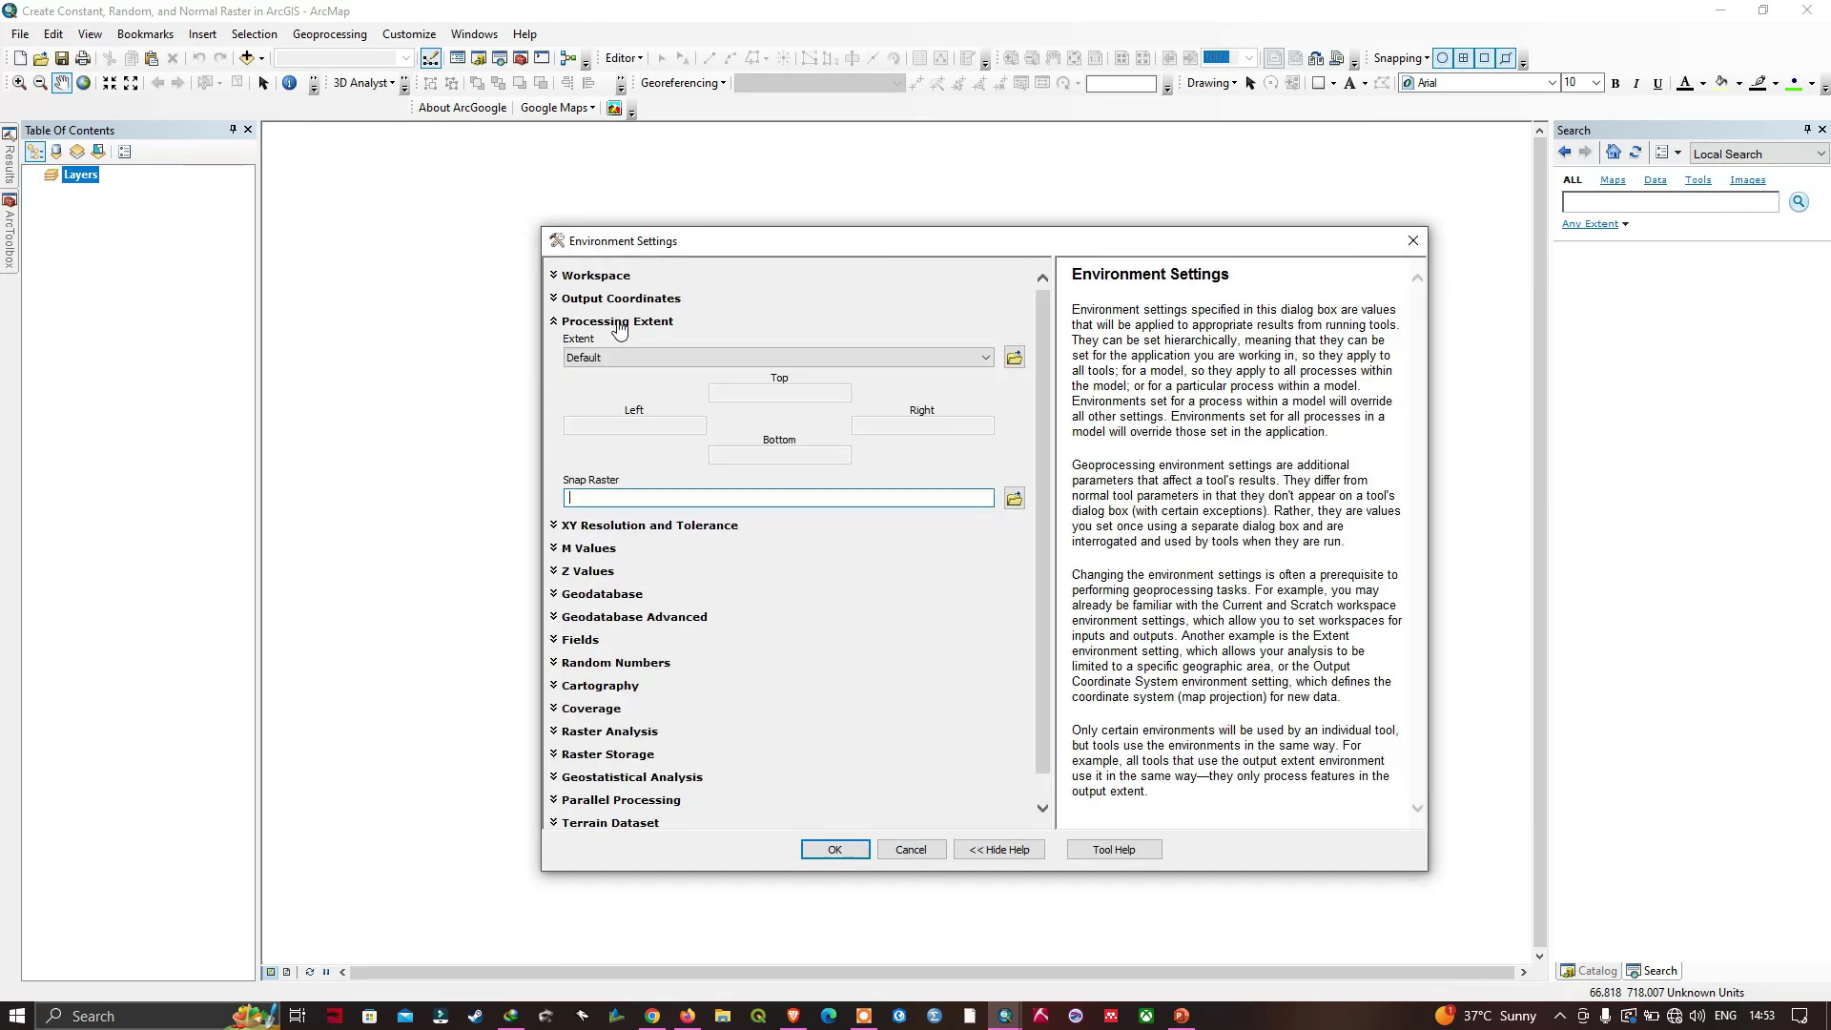
click(984, 359)
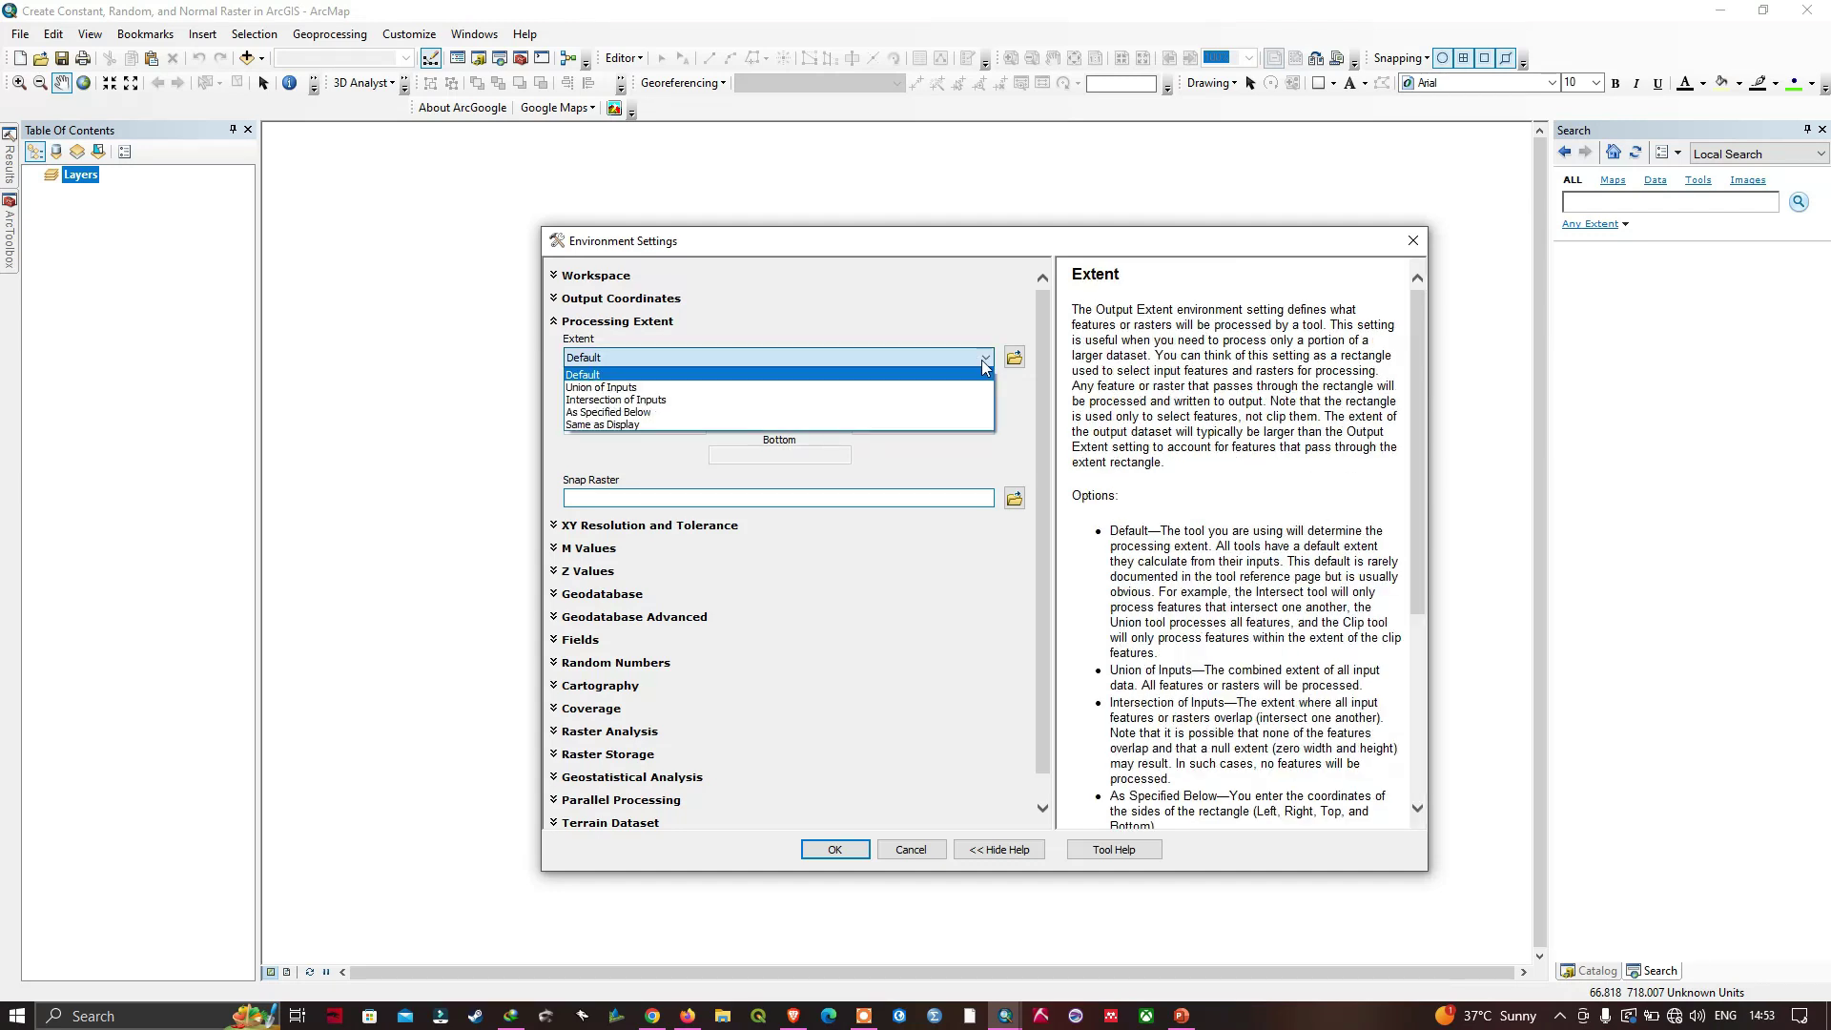
click(780, 335)
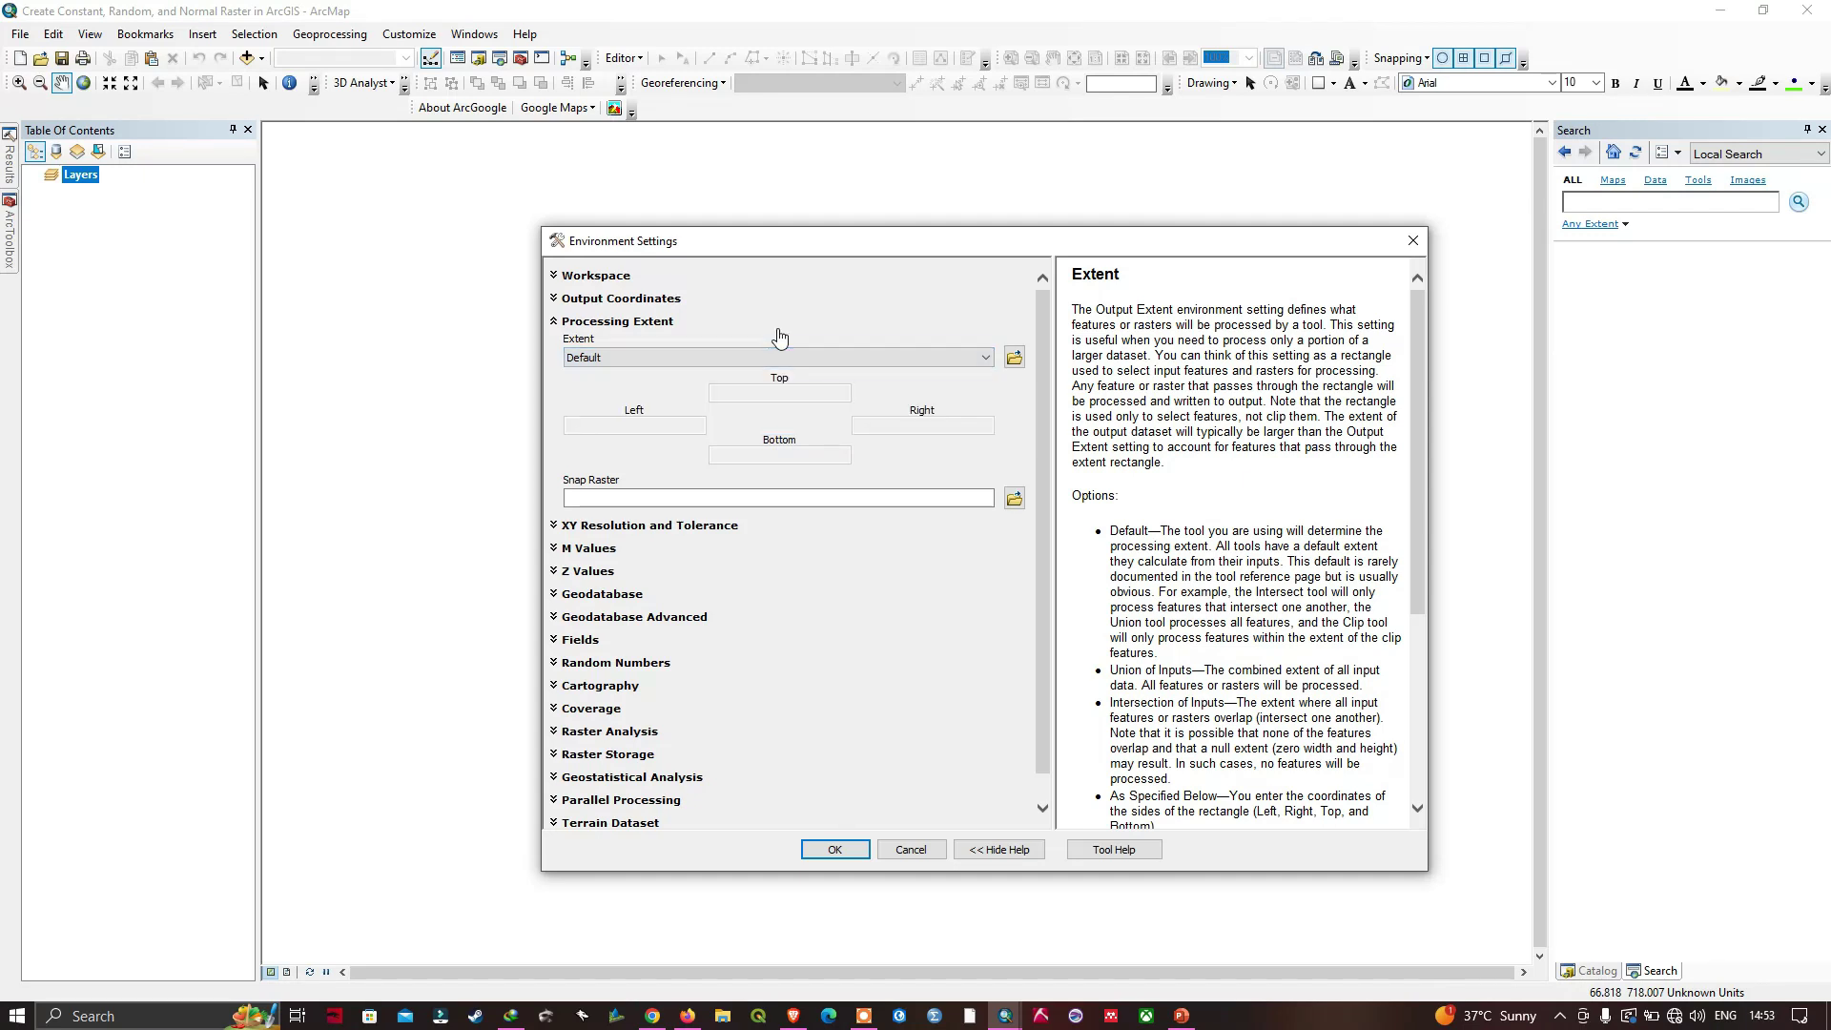
scroll(793, 625, down, 1)
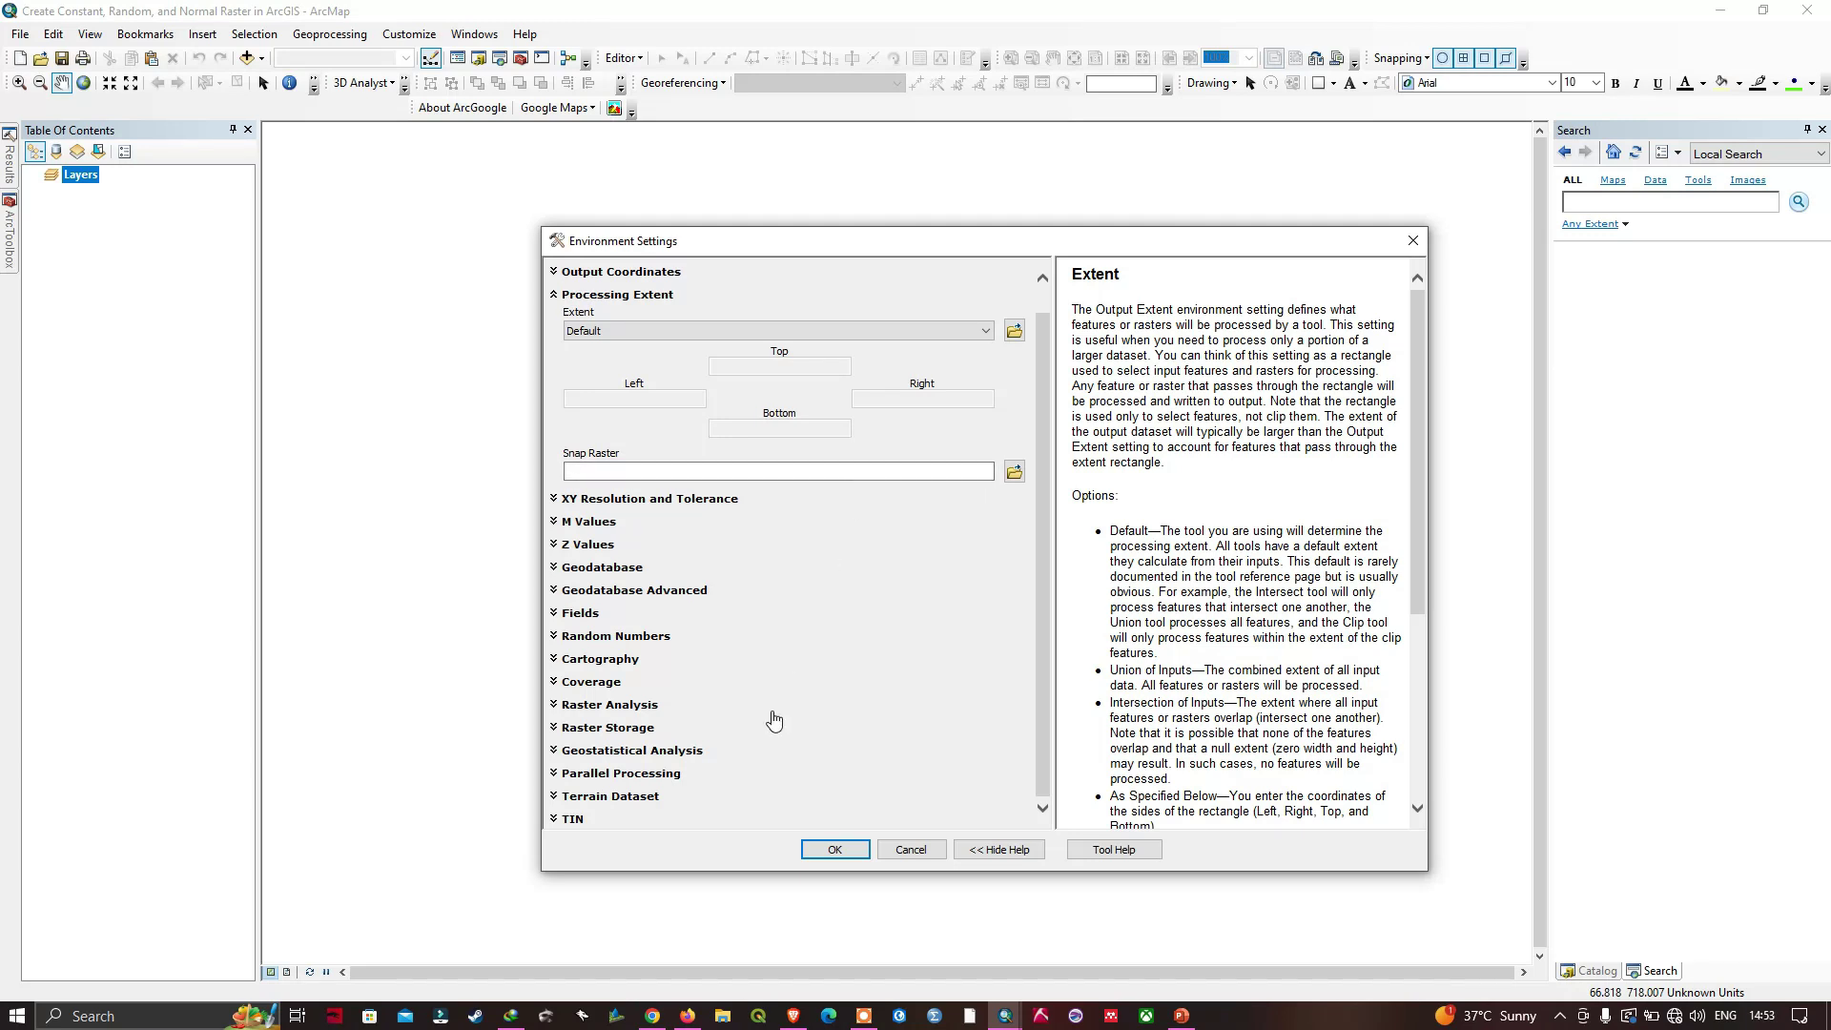
click(616, 710)
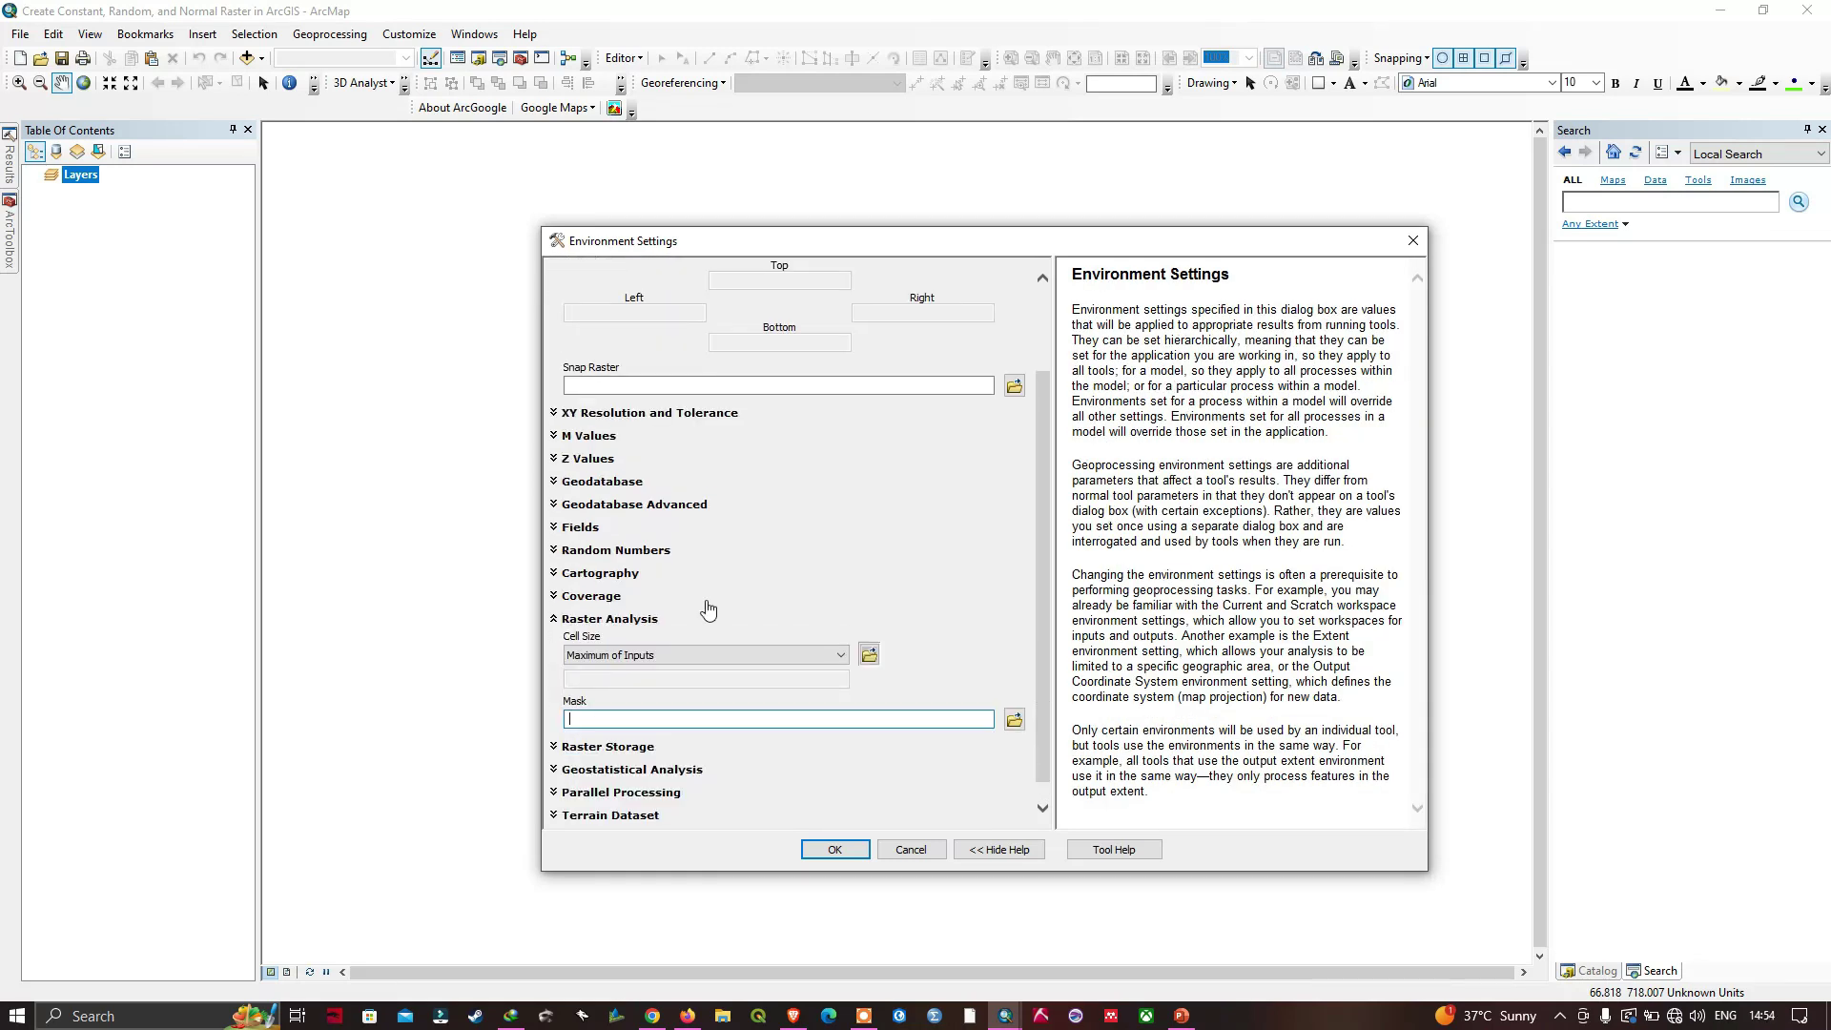
click(841, 657)
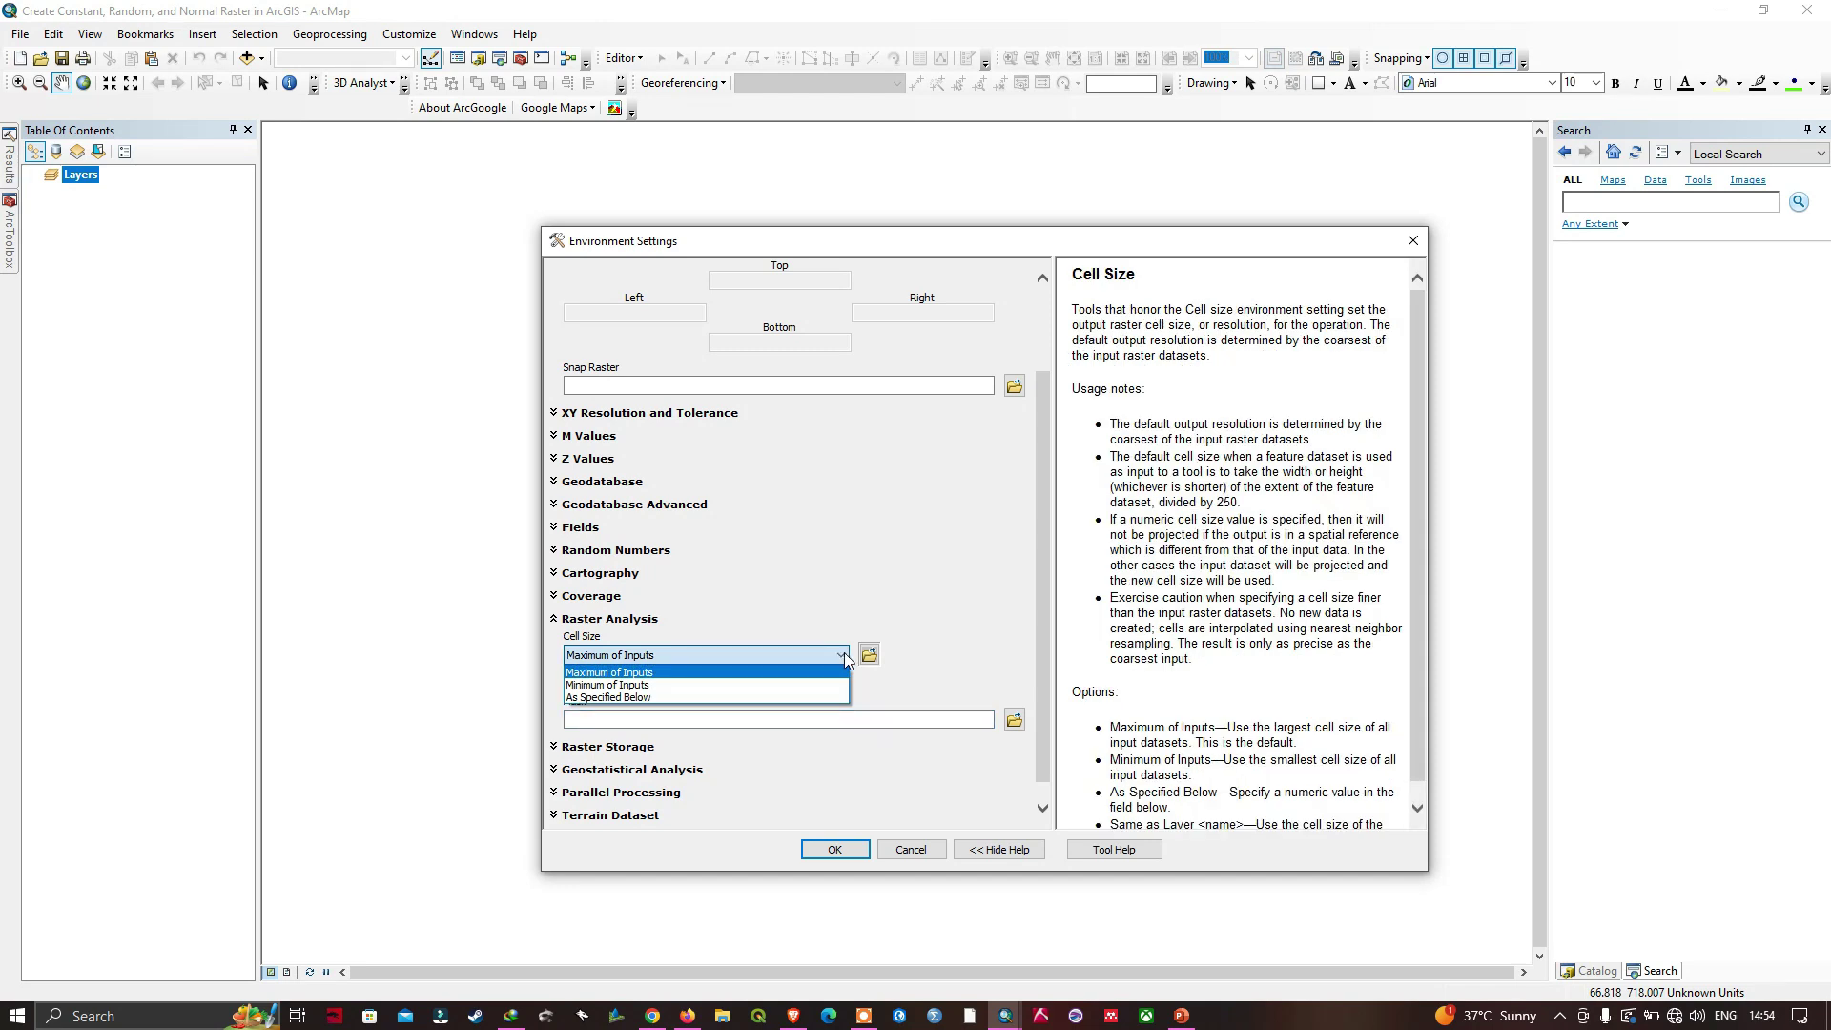
click(822, 657)
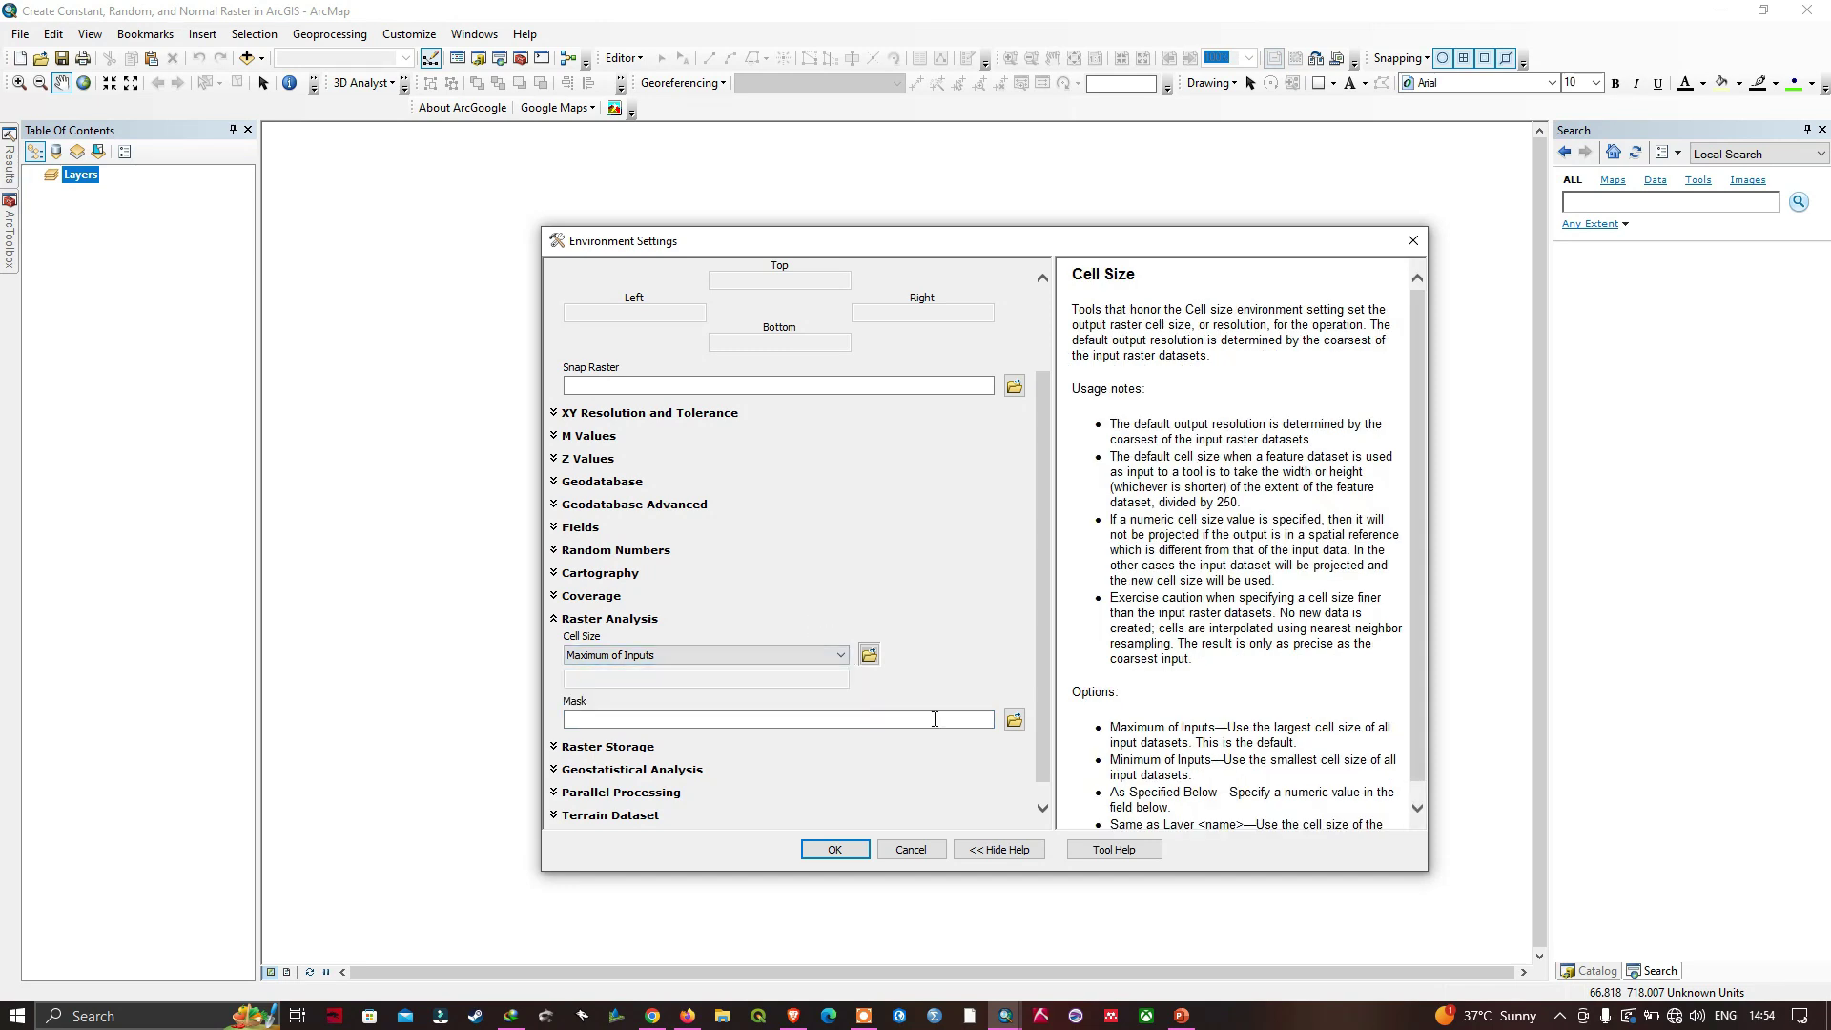
click(911, 850)
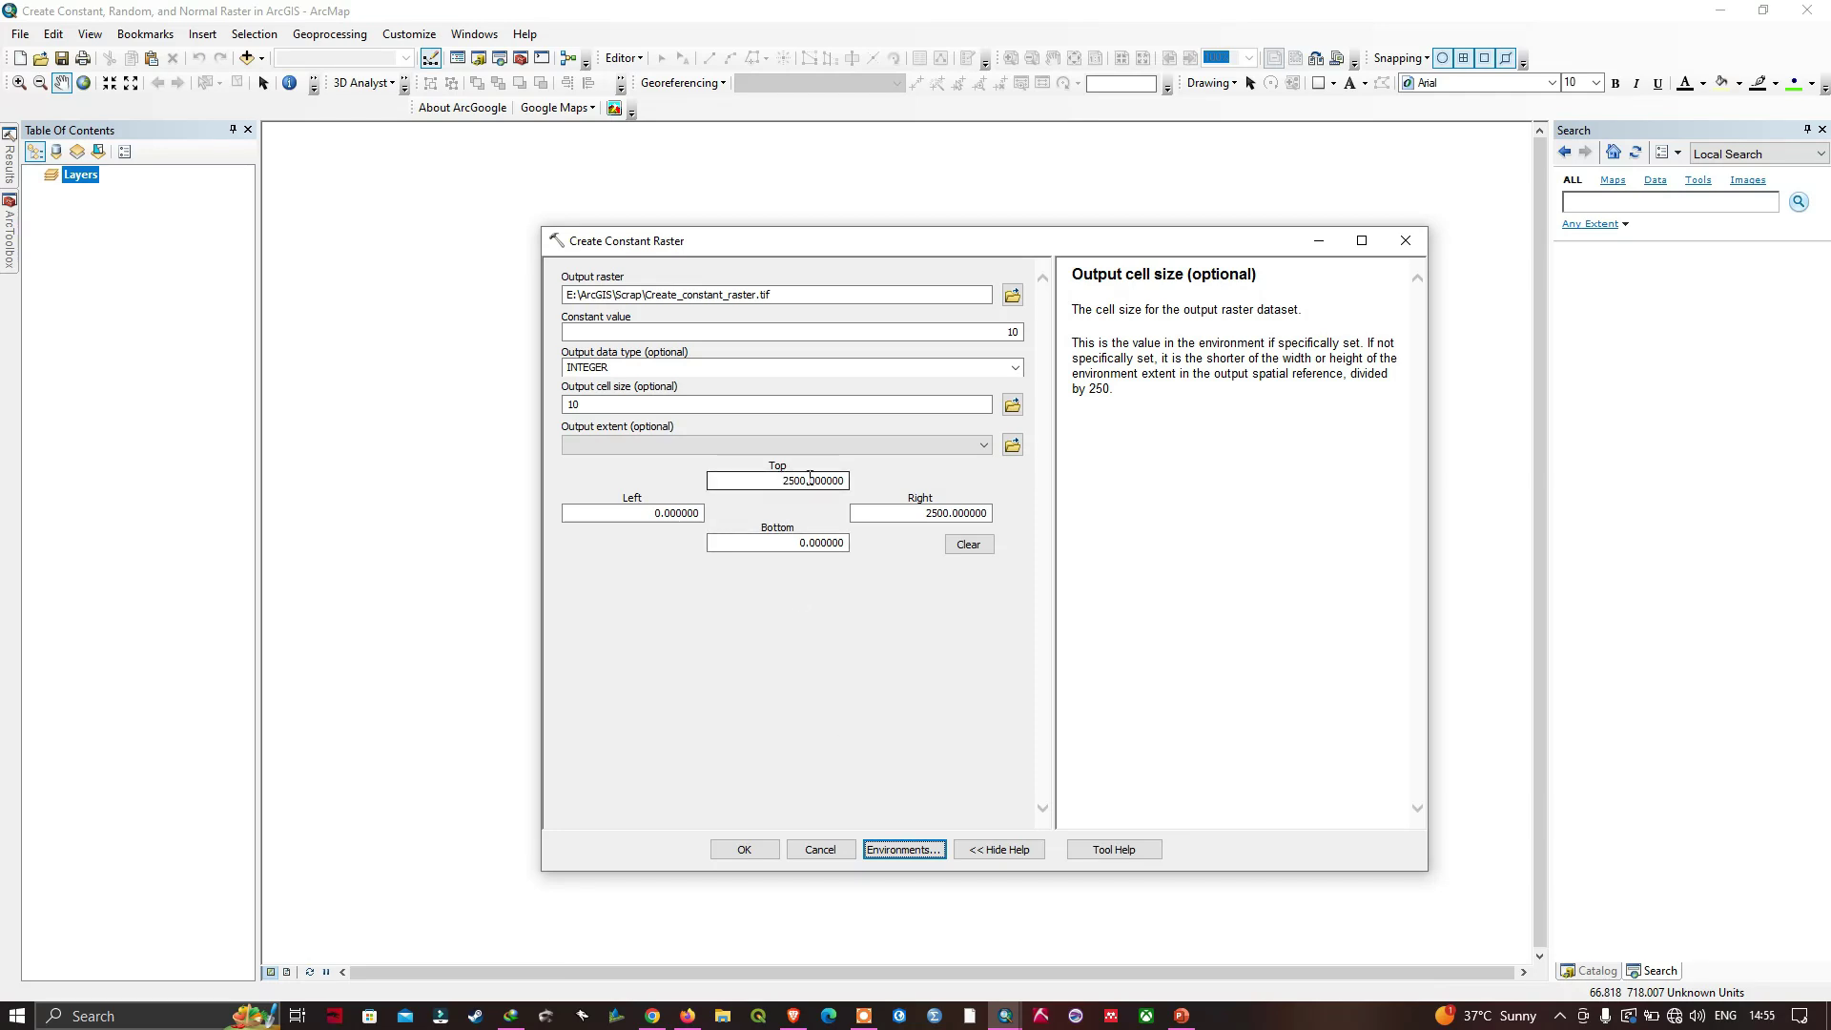
Check the top and right values of the output extent and run the Create Constant Raster tool.
click(956, 512)
click(788, 481)
click(931, 512)
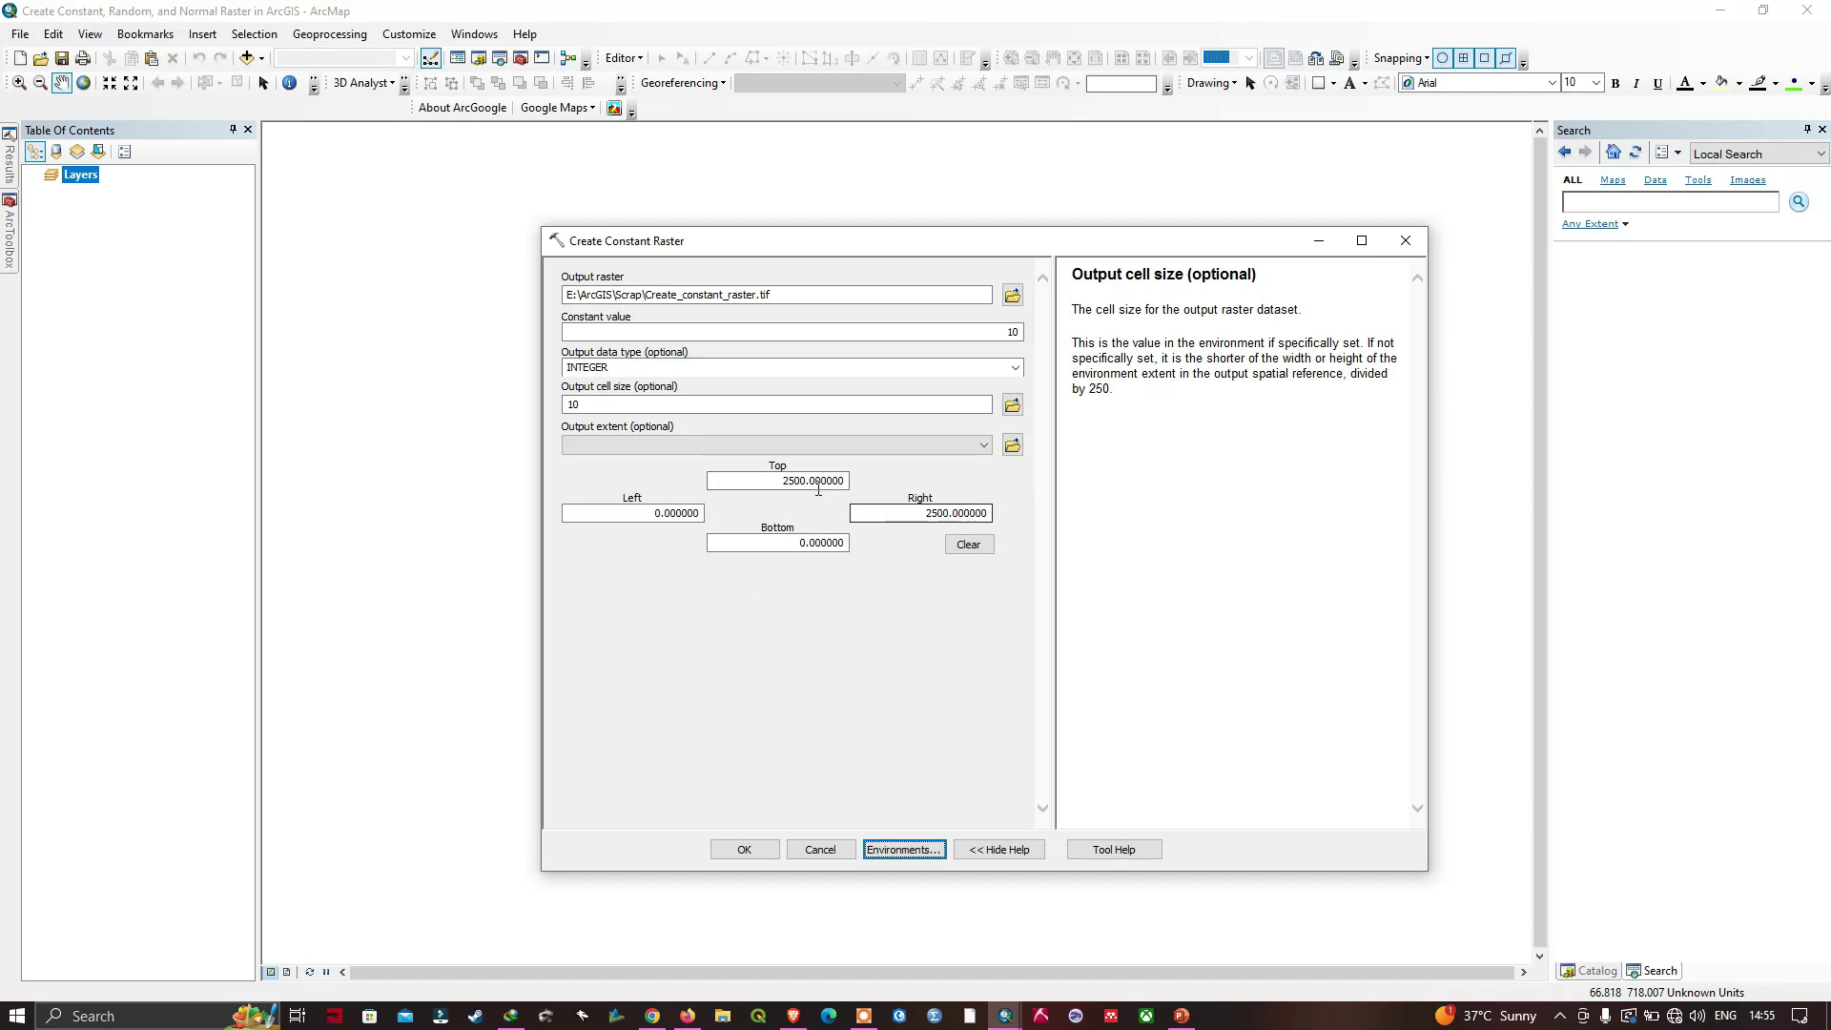
click(749, 848)
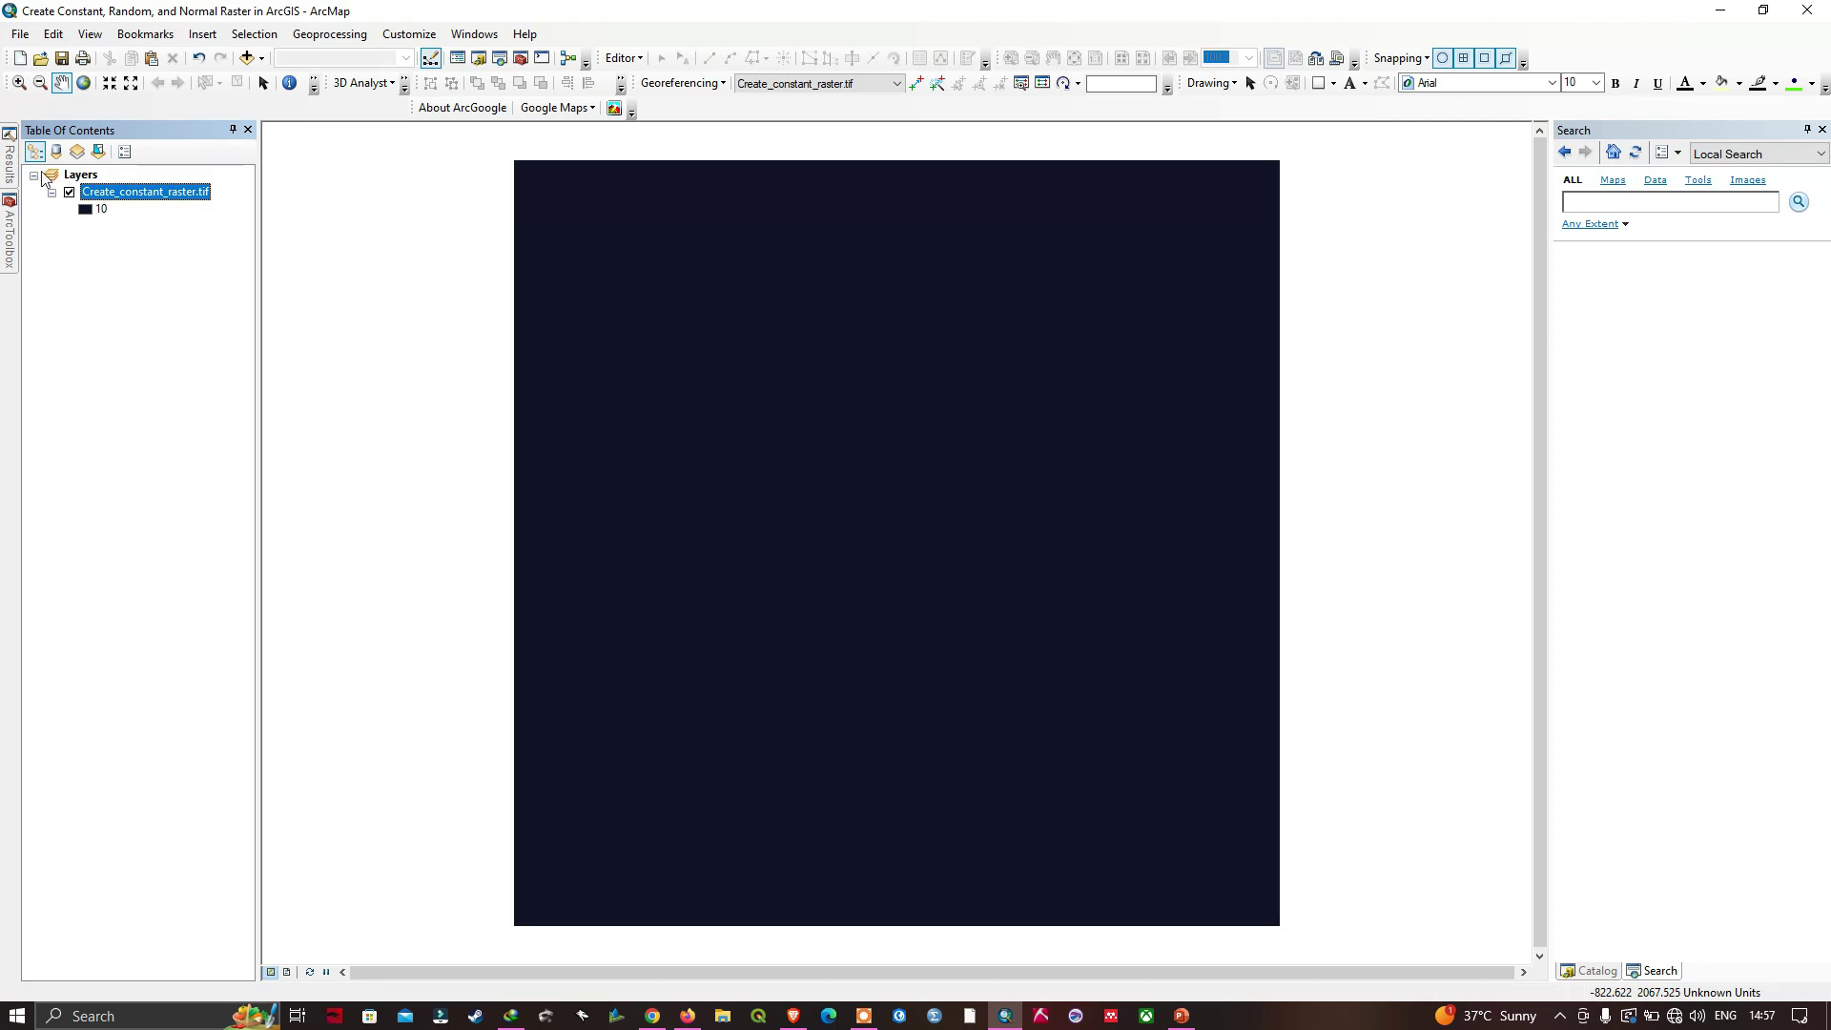
Identify the pixel value at three spots on the constant raster, close the results and return to the selection pointer.
click(287, 87)
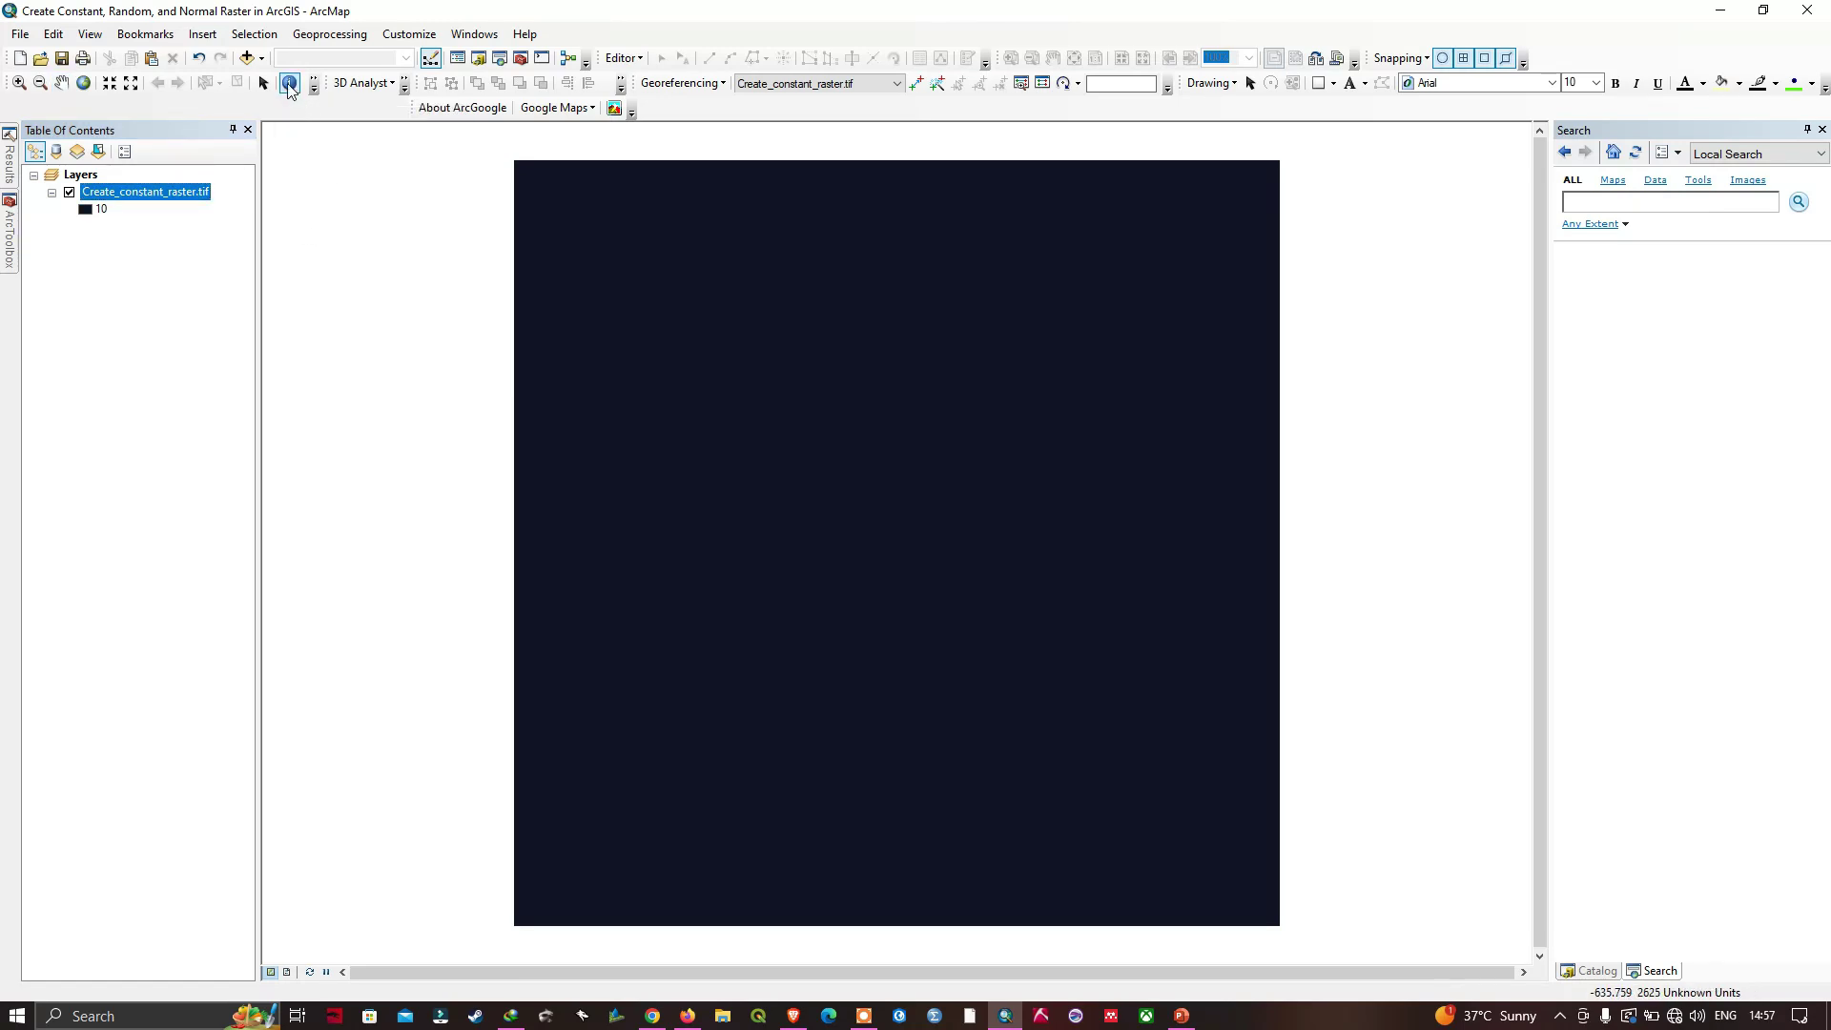
click(755, 347)
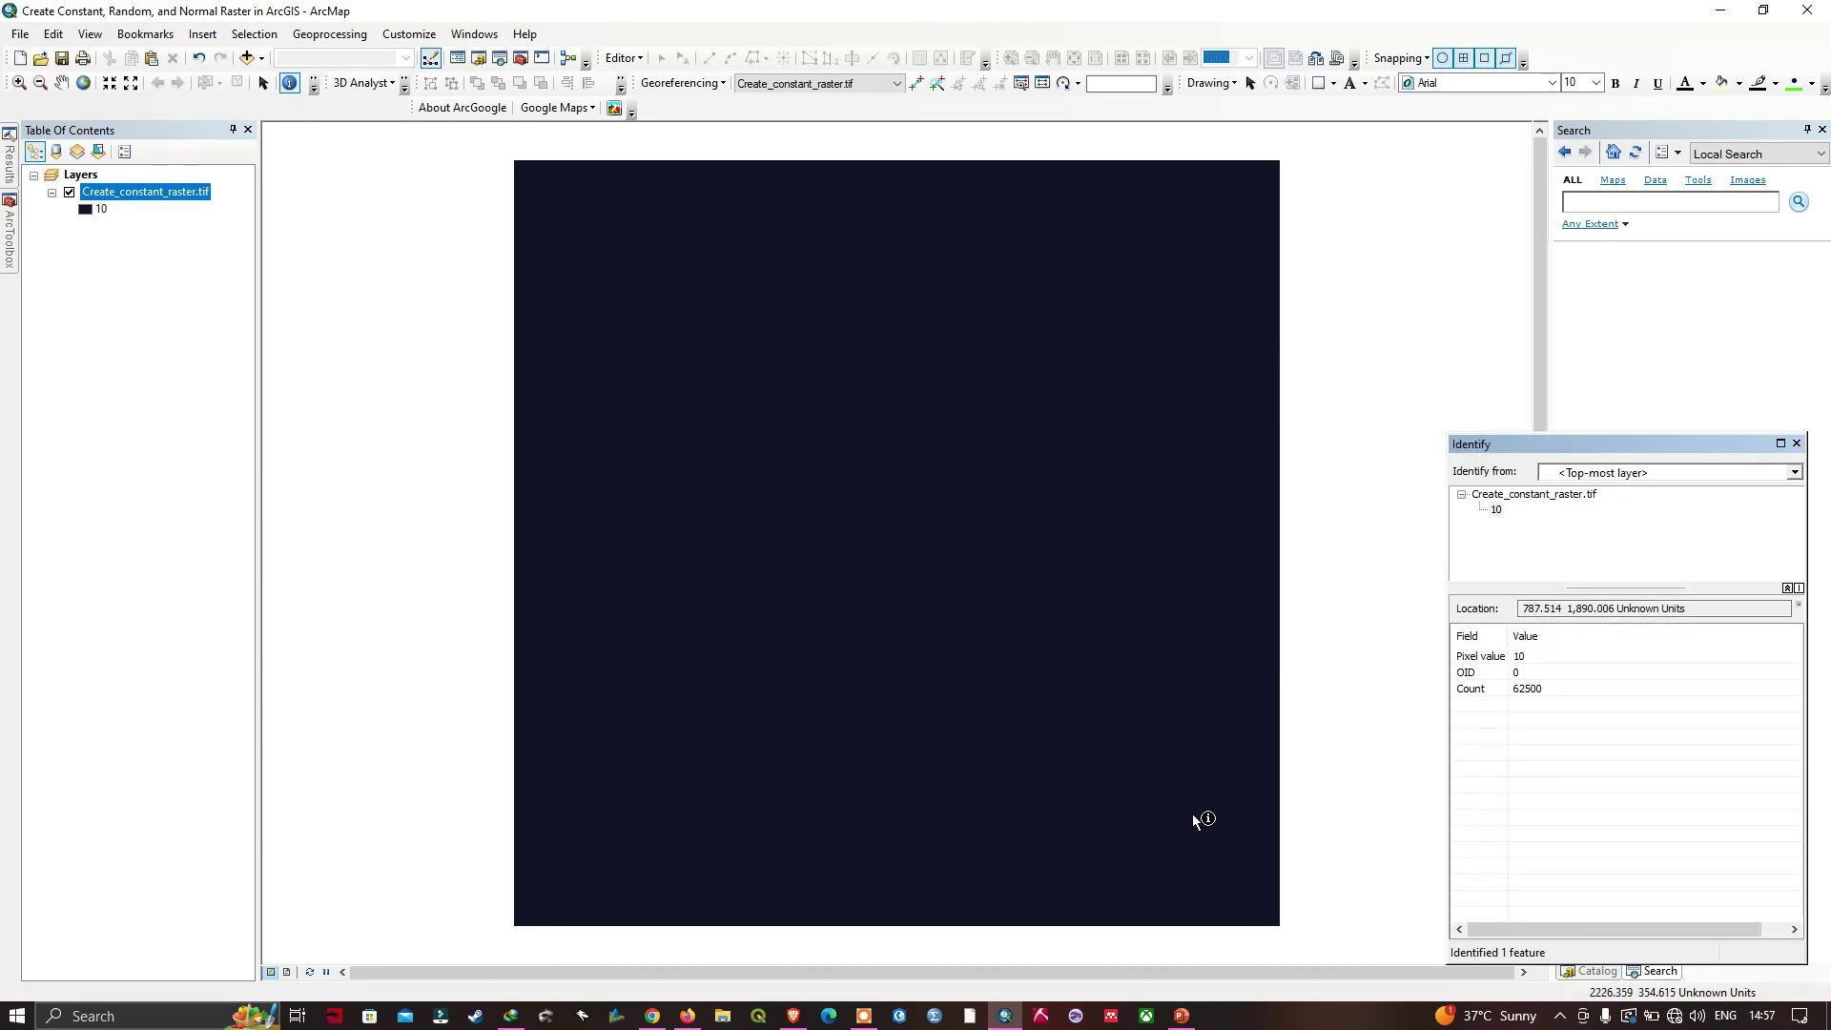
click(1158, 799)
click(755, 523)
drag(1678, 442, 1571, 420)
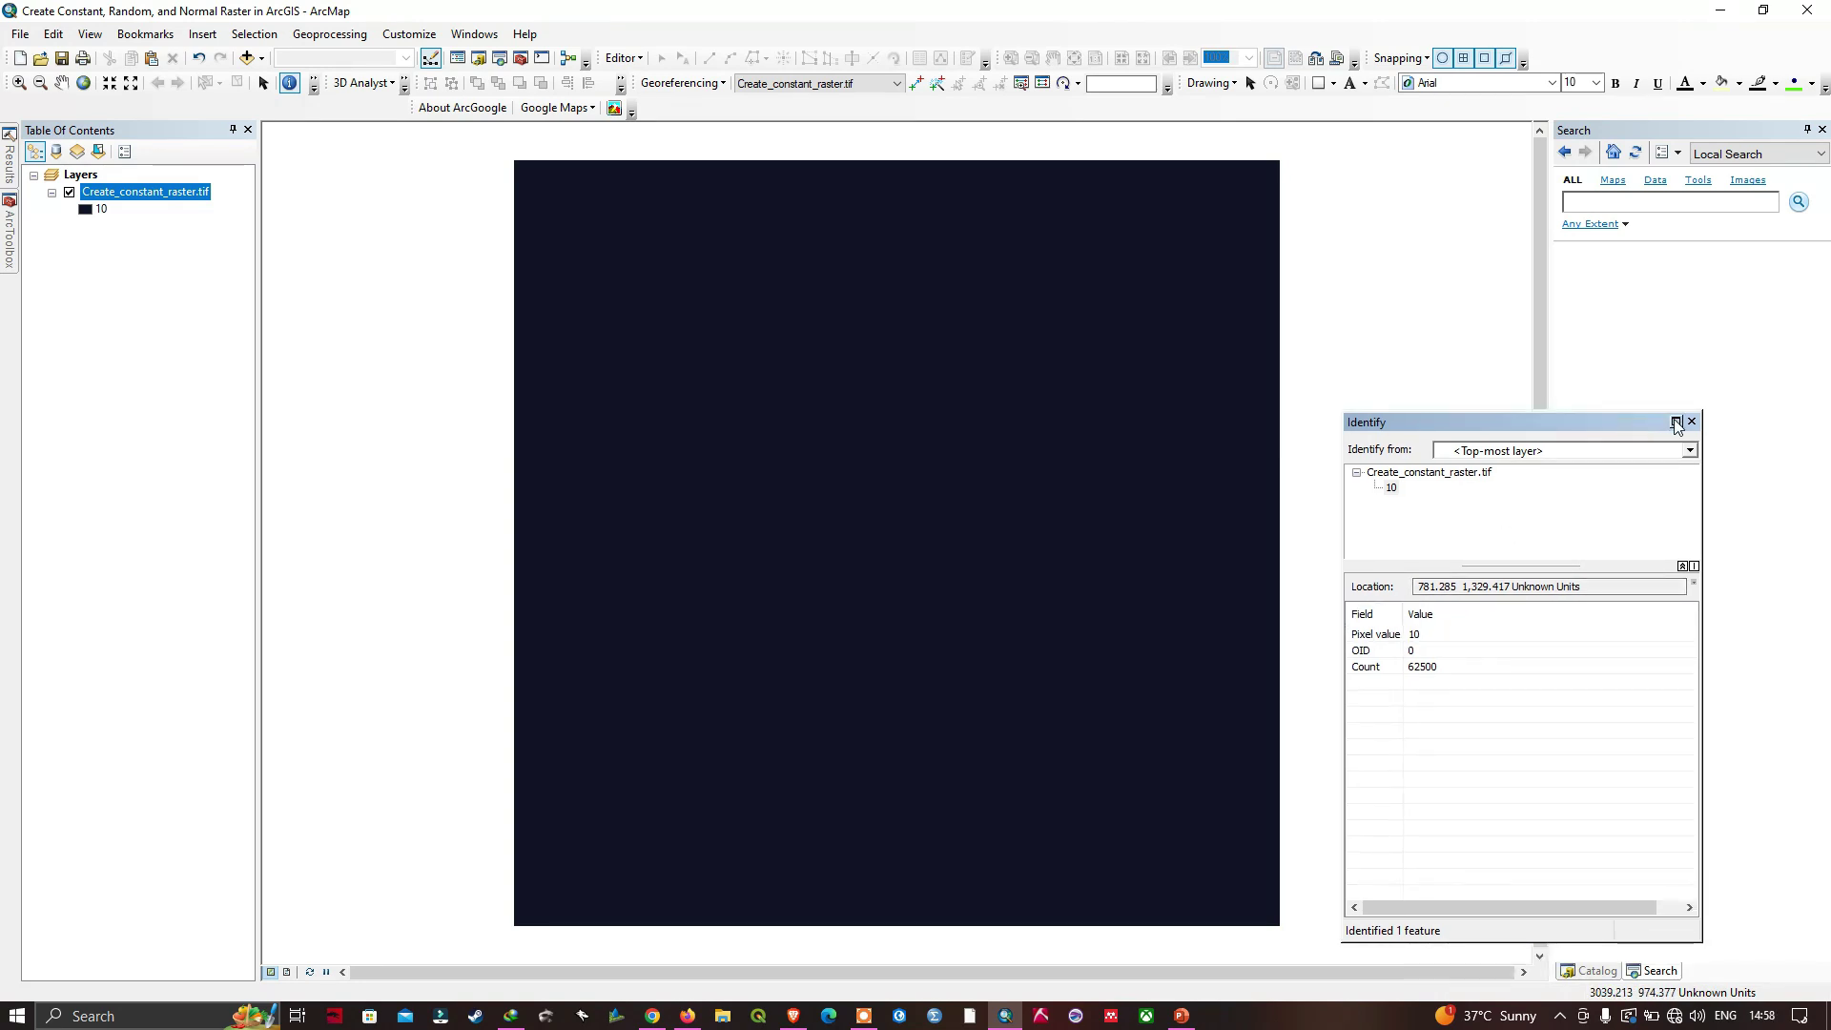
click(1688, 419)
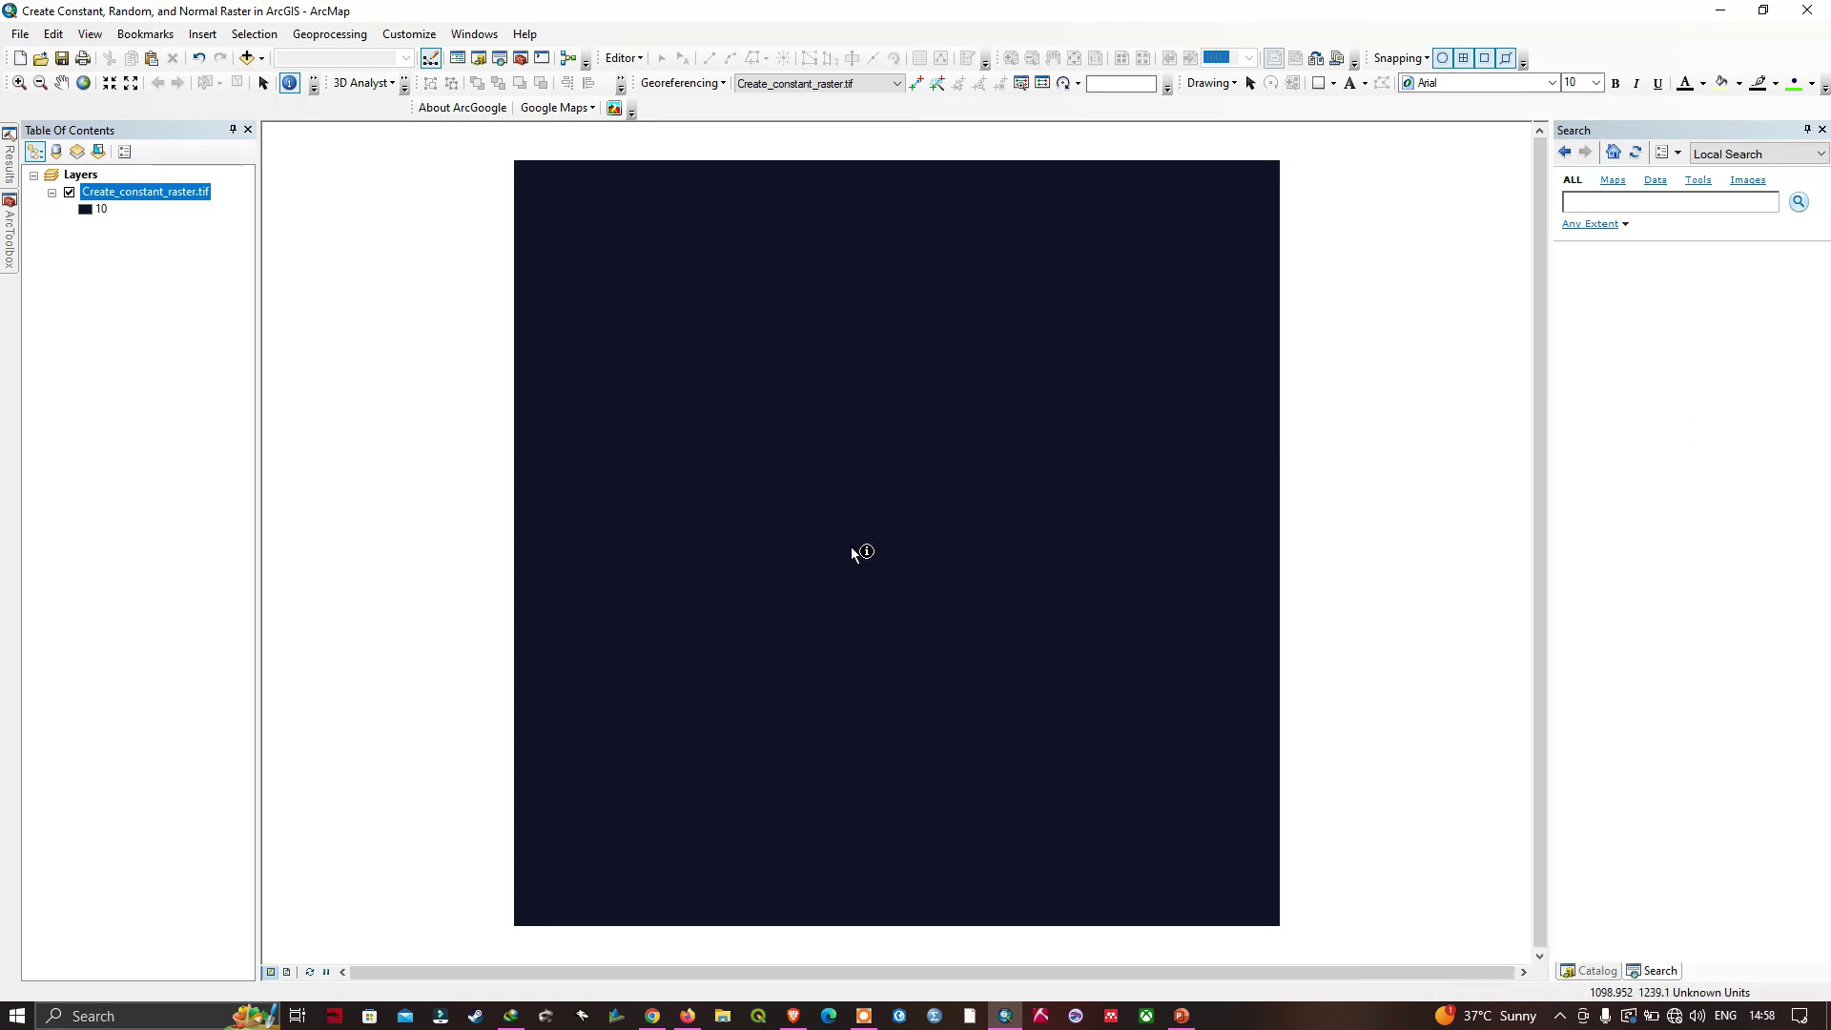
click(263, 83)
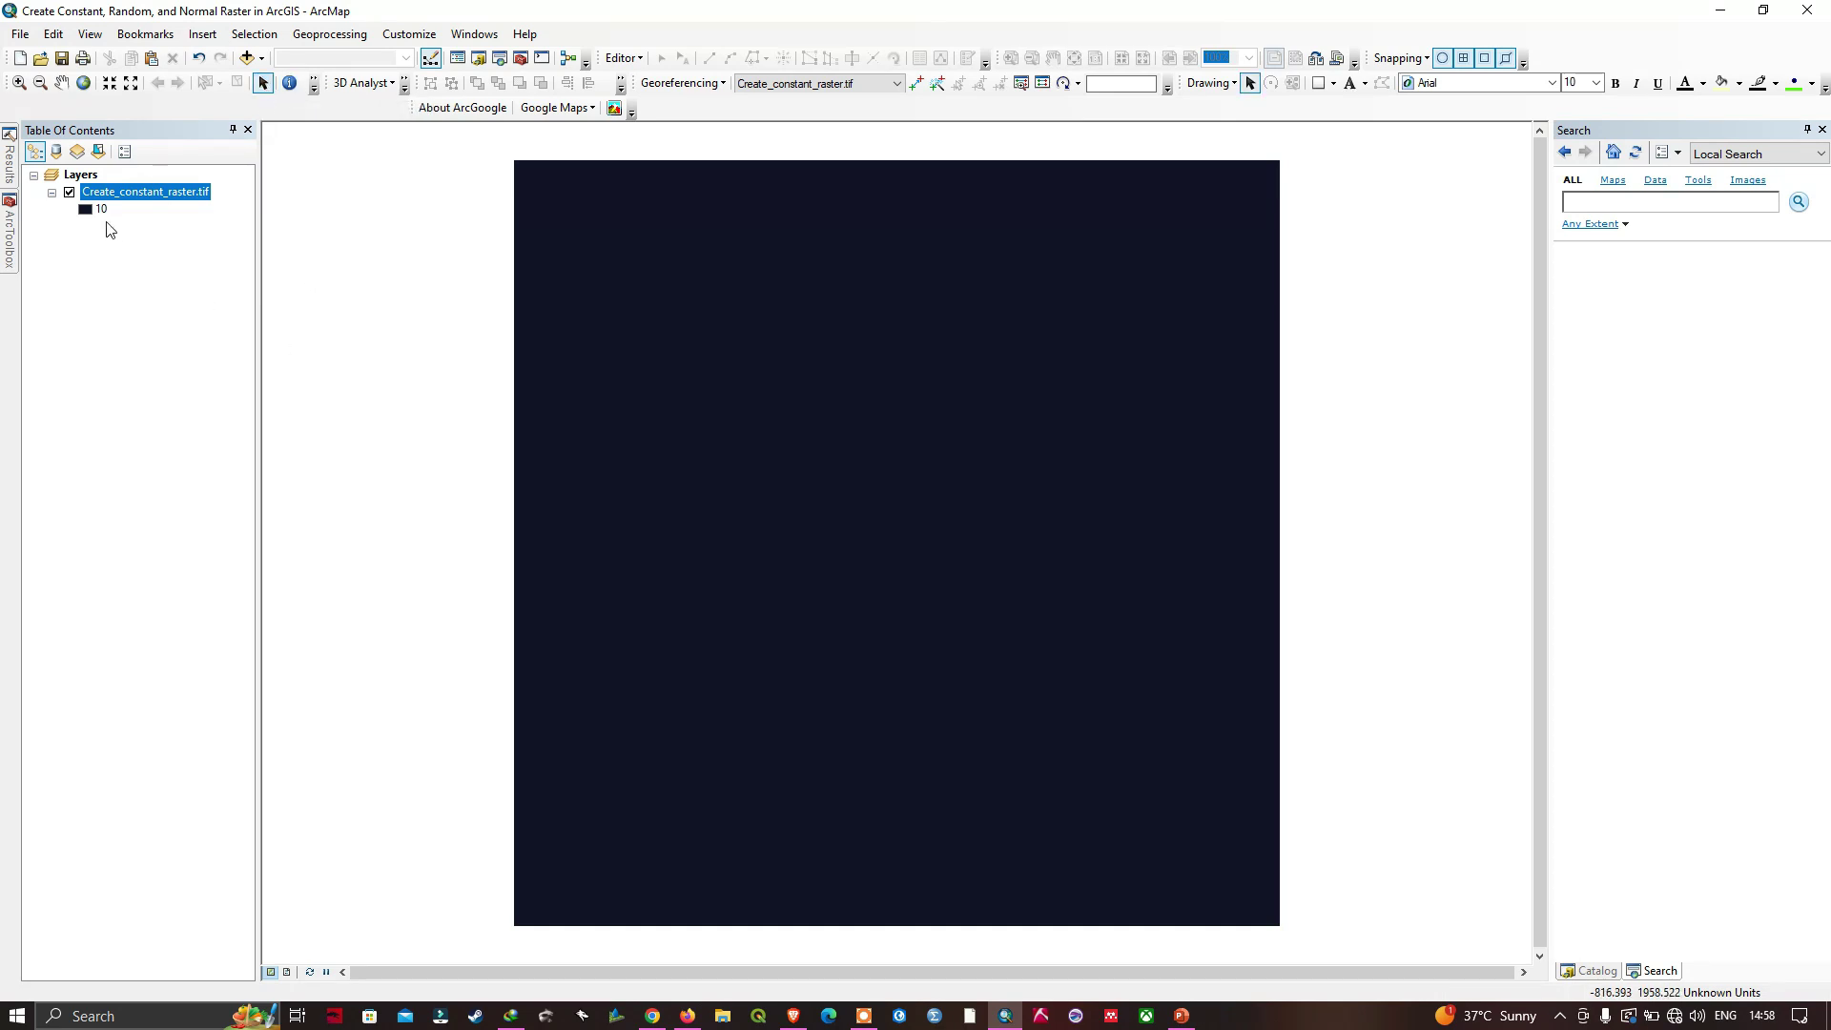
Start the Create Random Raster tool and set its output raster to Create_random_raster.tif in the Scrap folder.
click(9, 240)
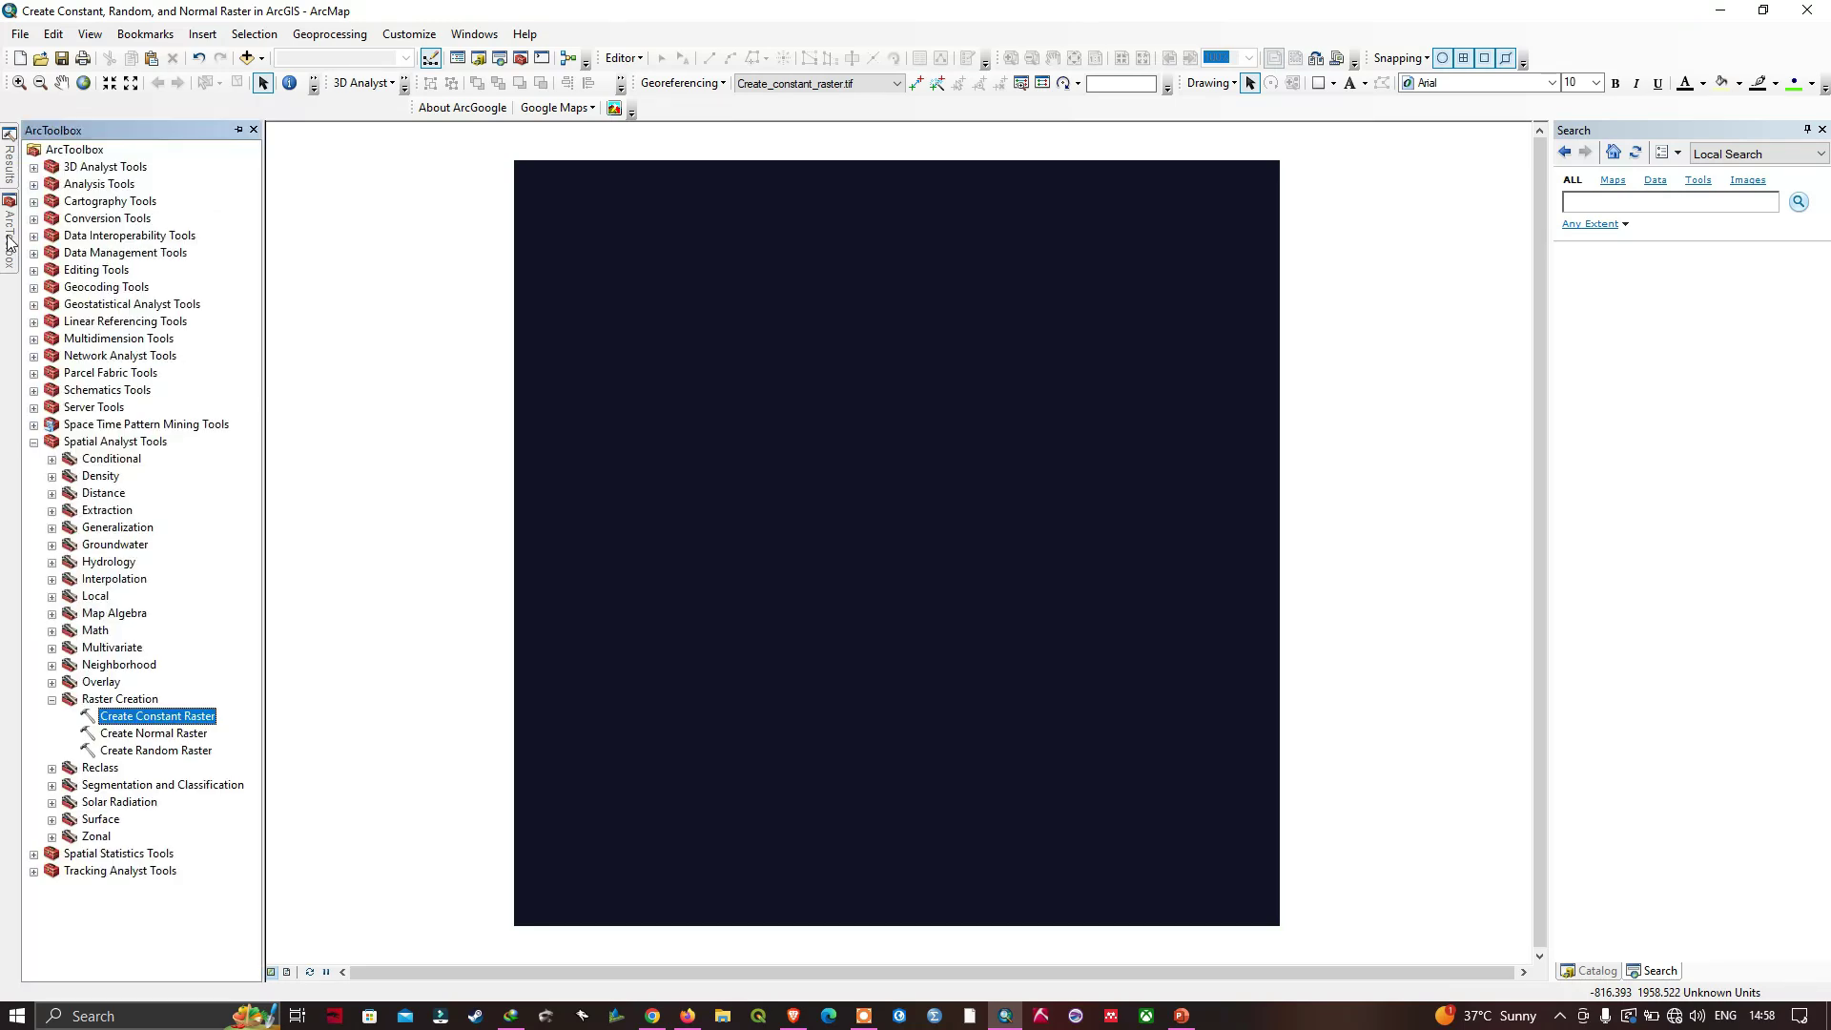
double_click(184, 752)
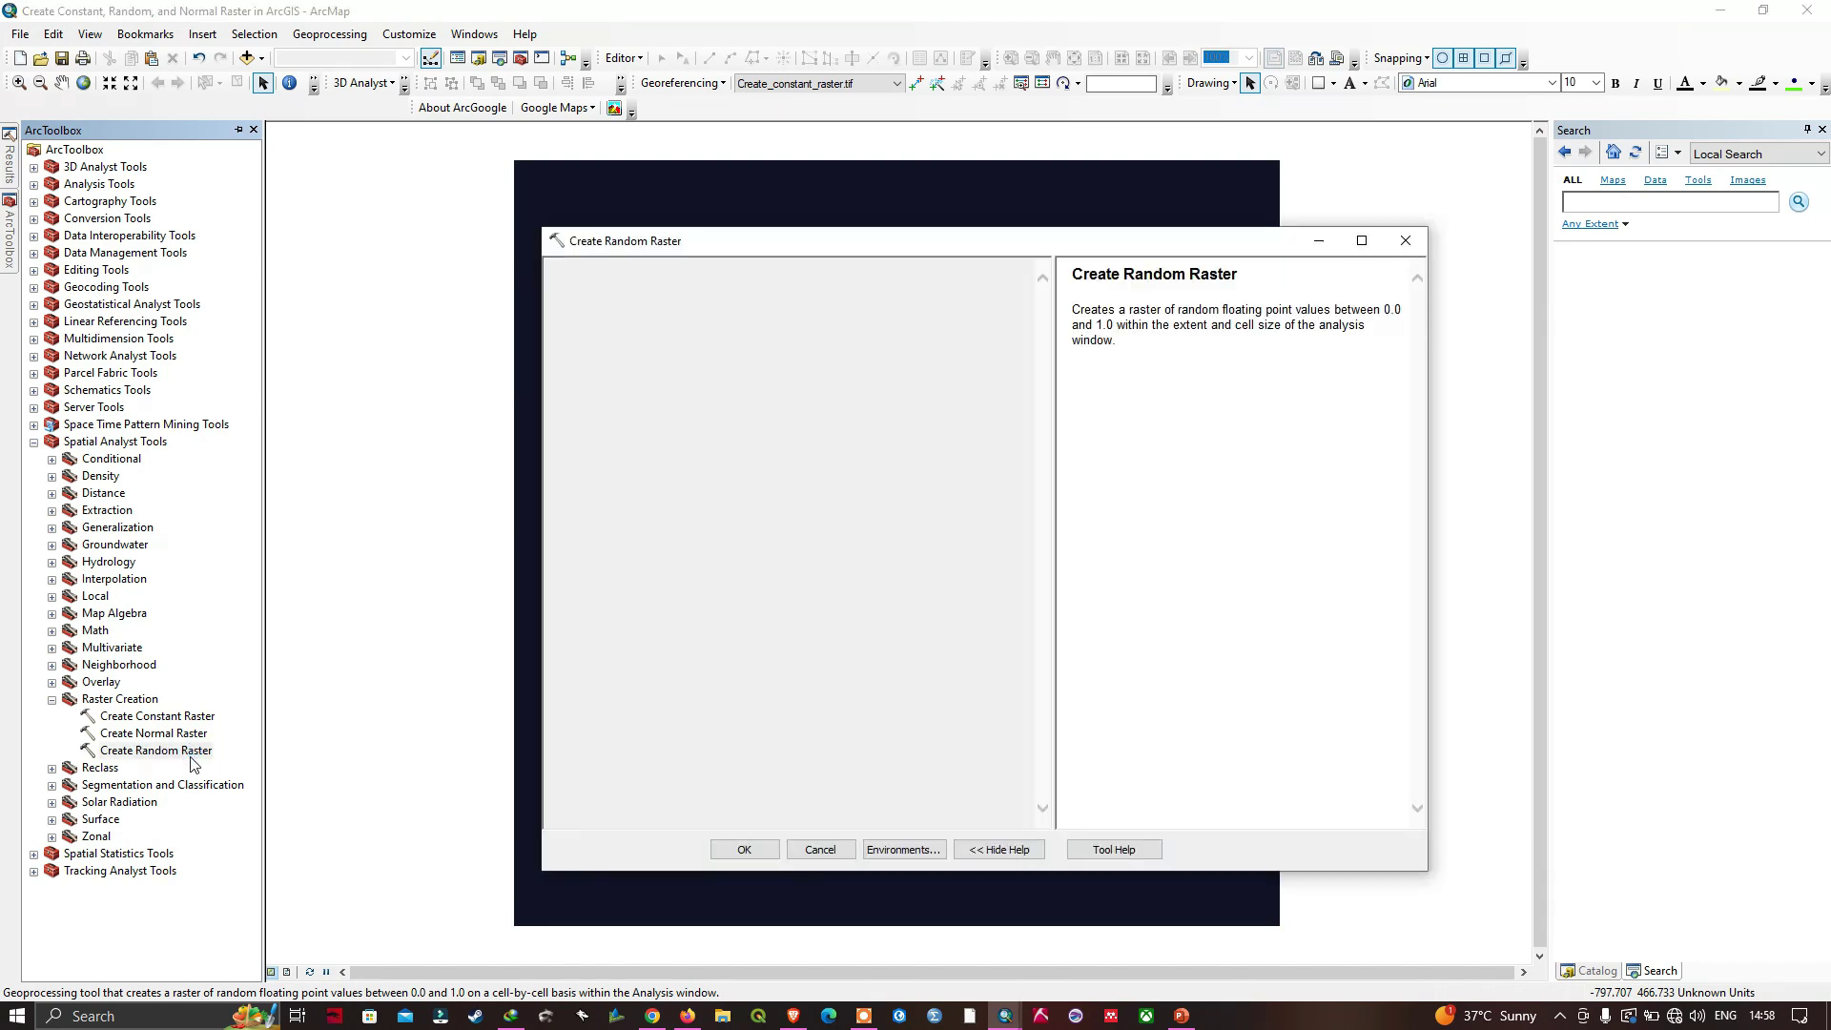
click(406, 371)
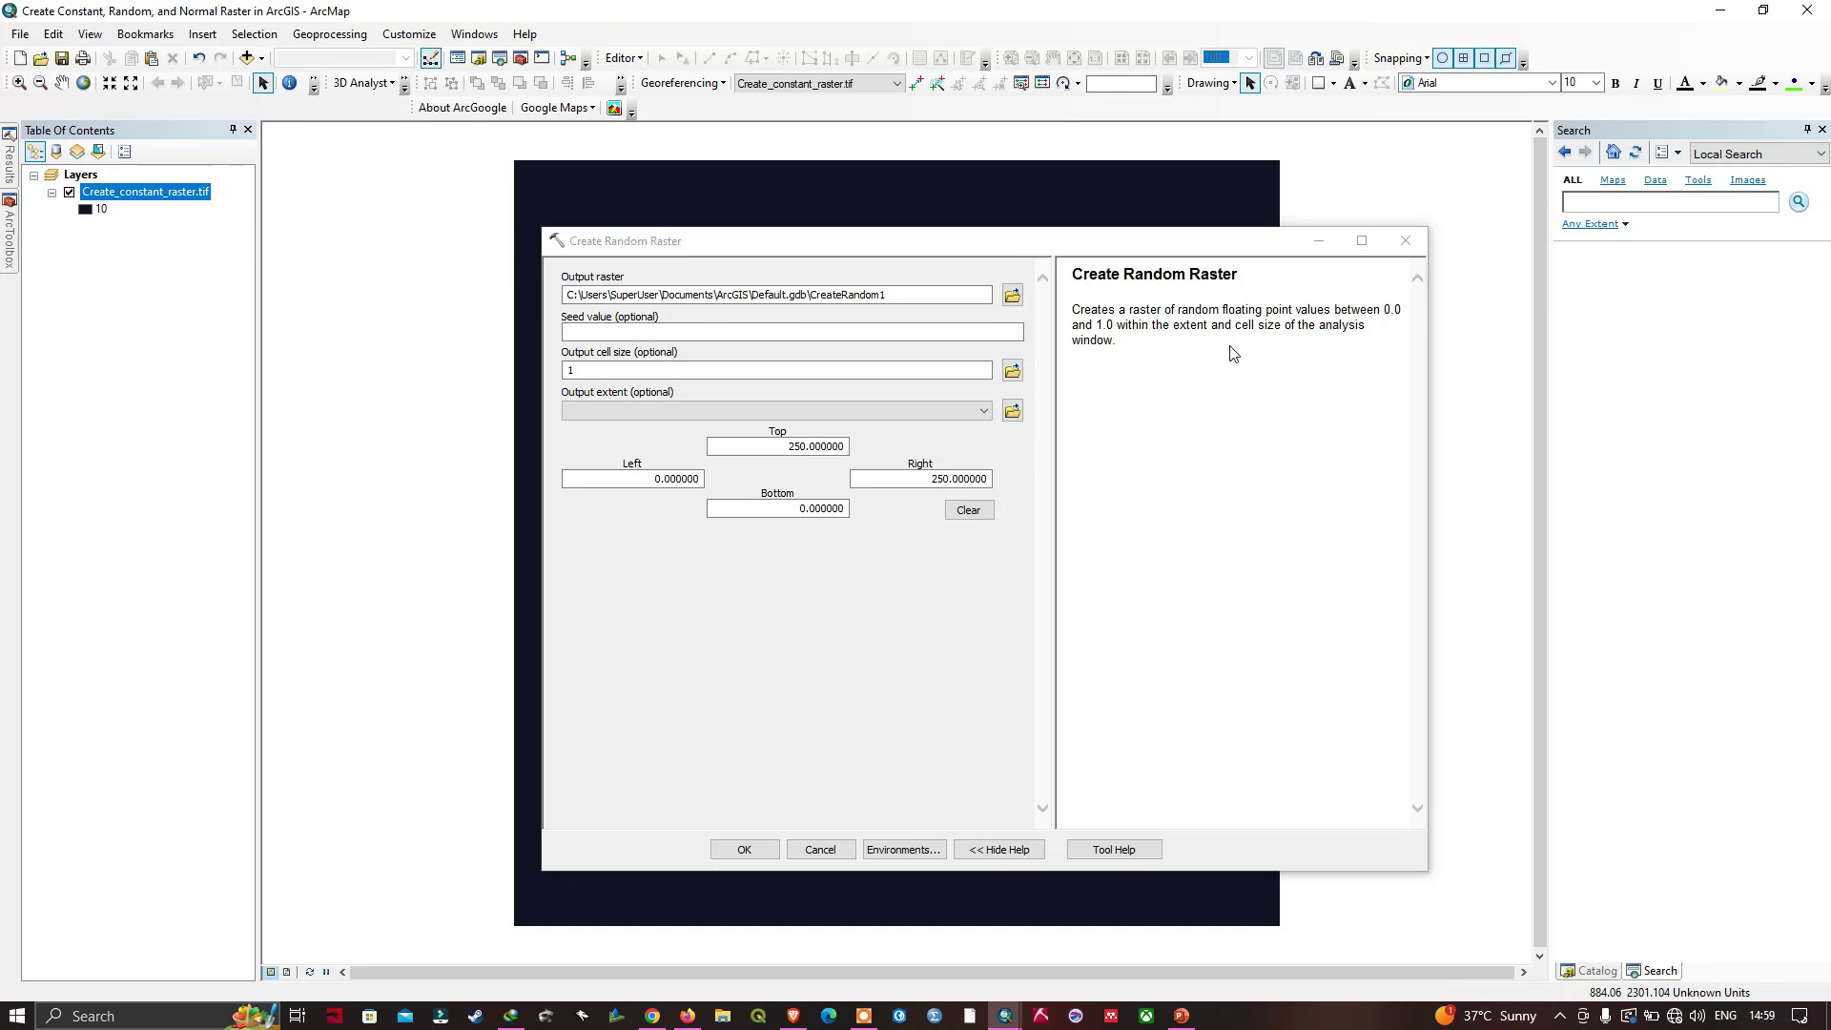
click(1012, 297)
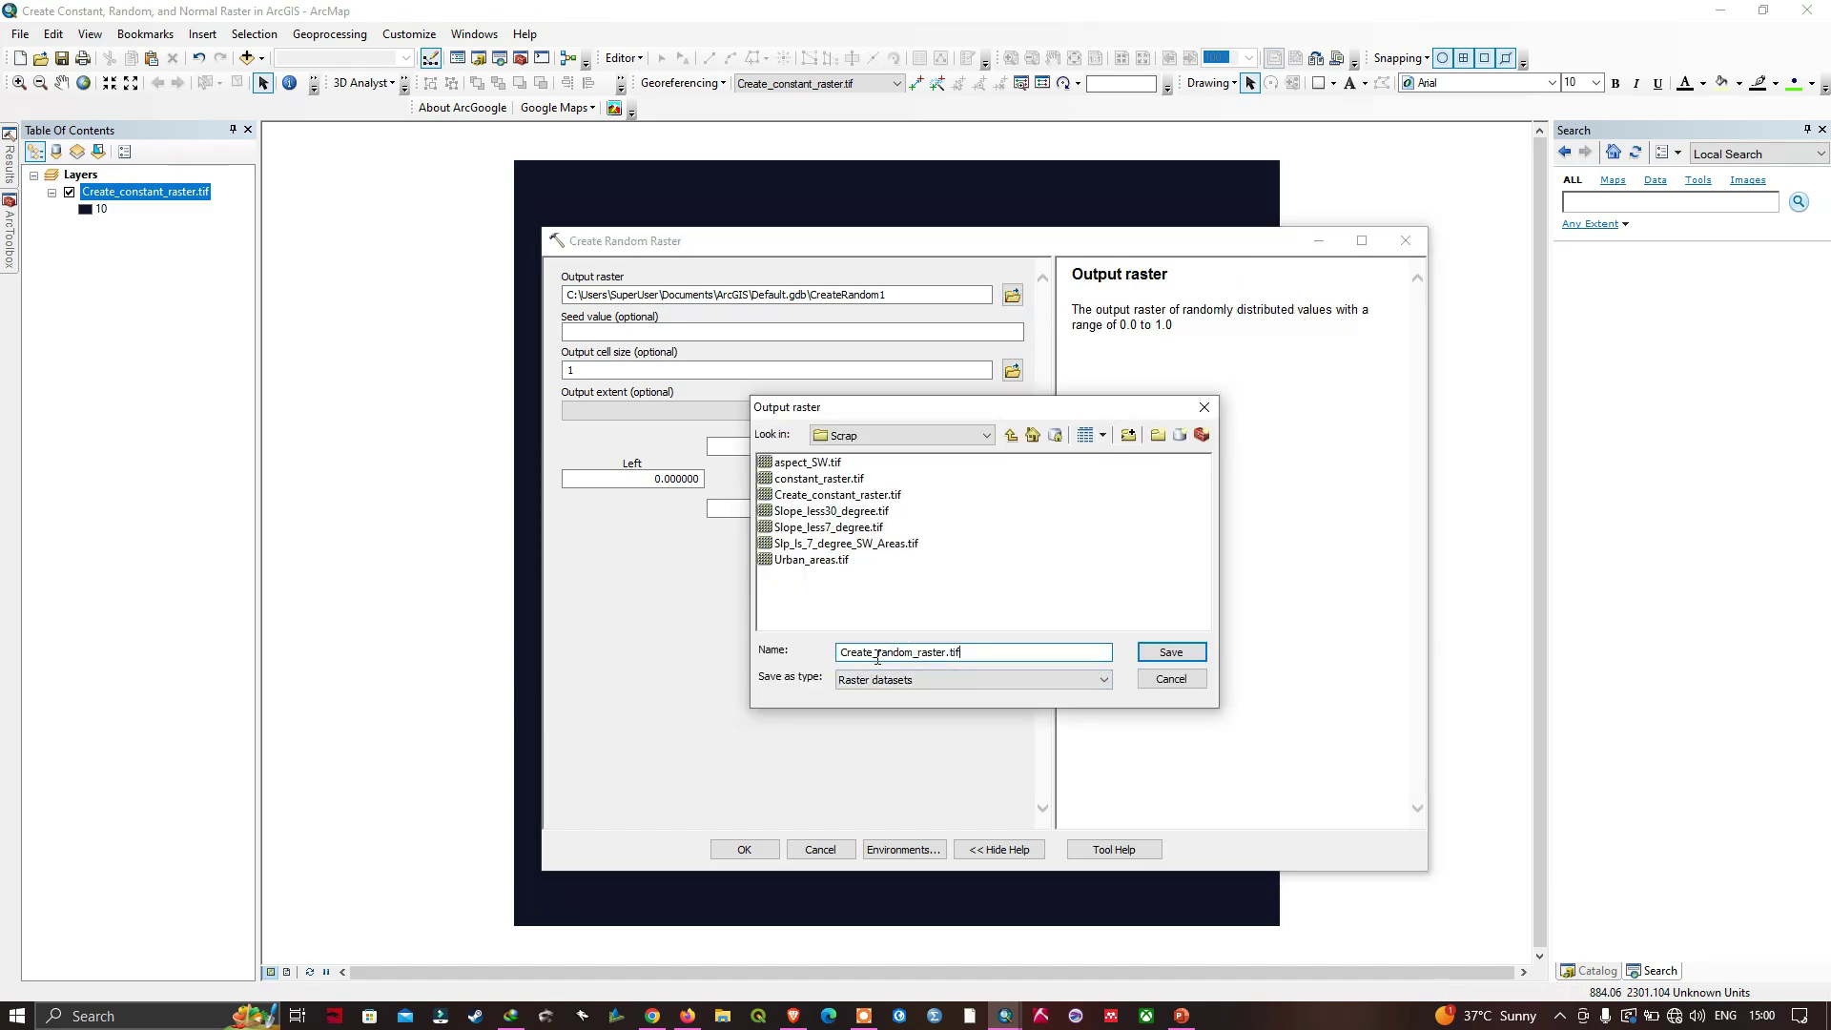
click(1171, 654)
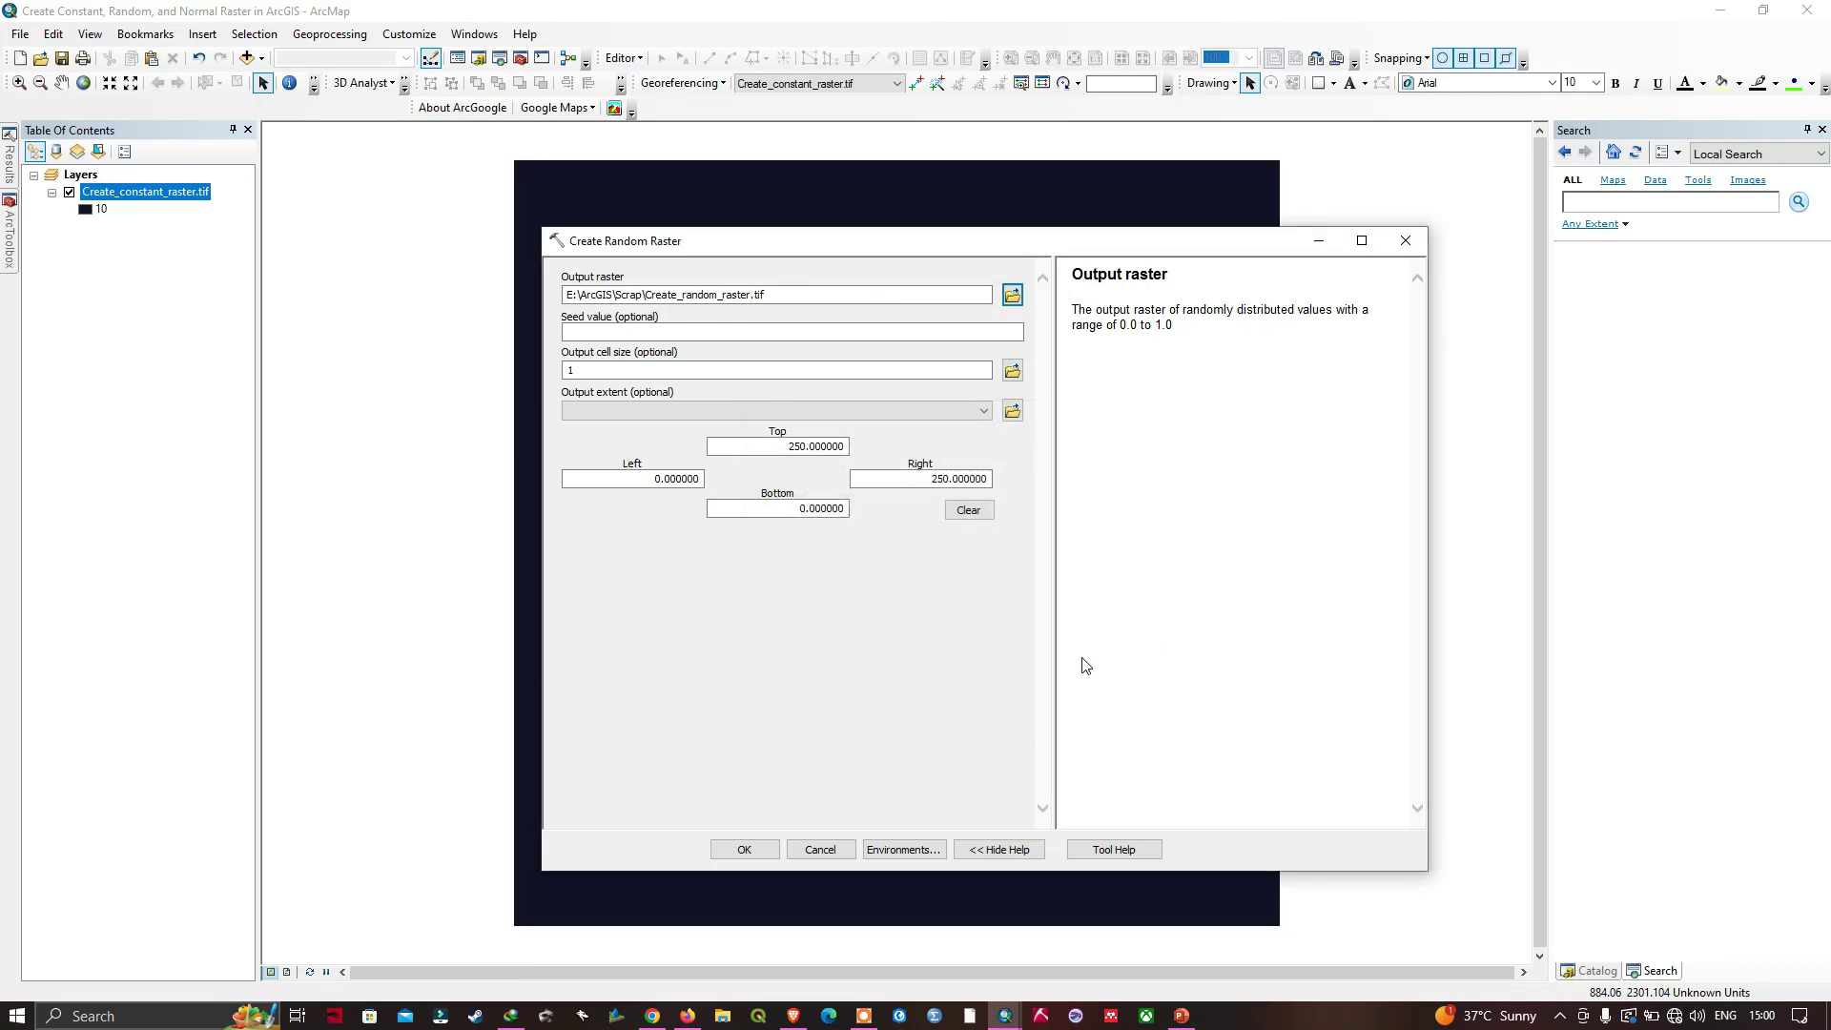
Set the output cell size to 10, leave the seed value empty and match the output extent to layer Create_constant_raster.tif.
click(605, 370)
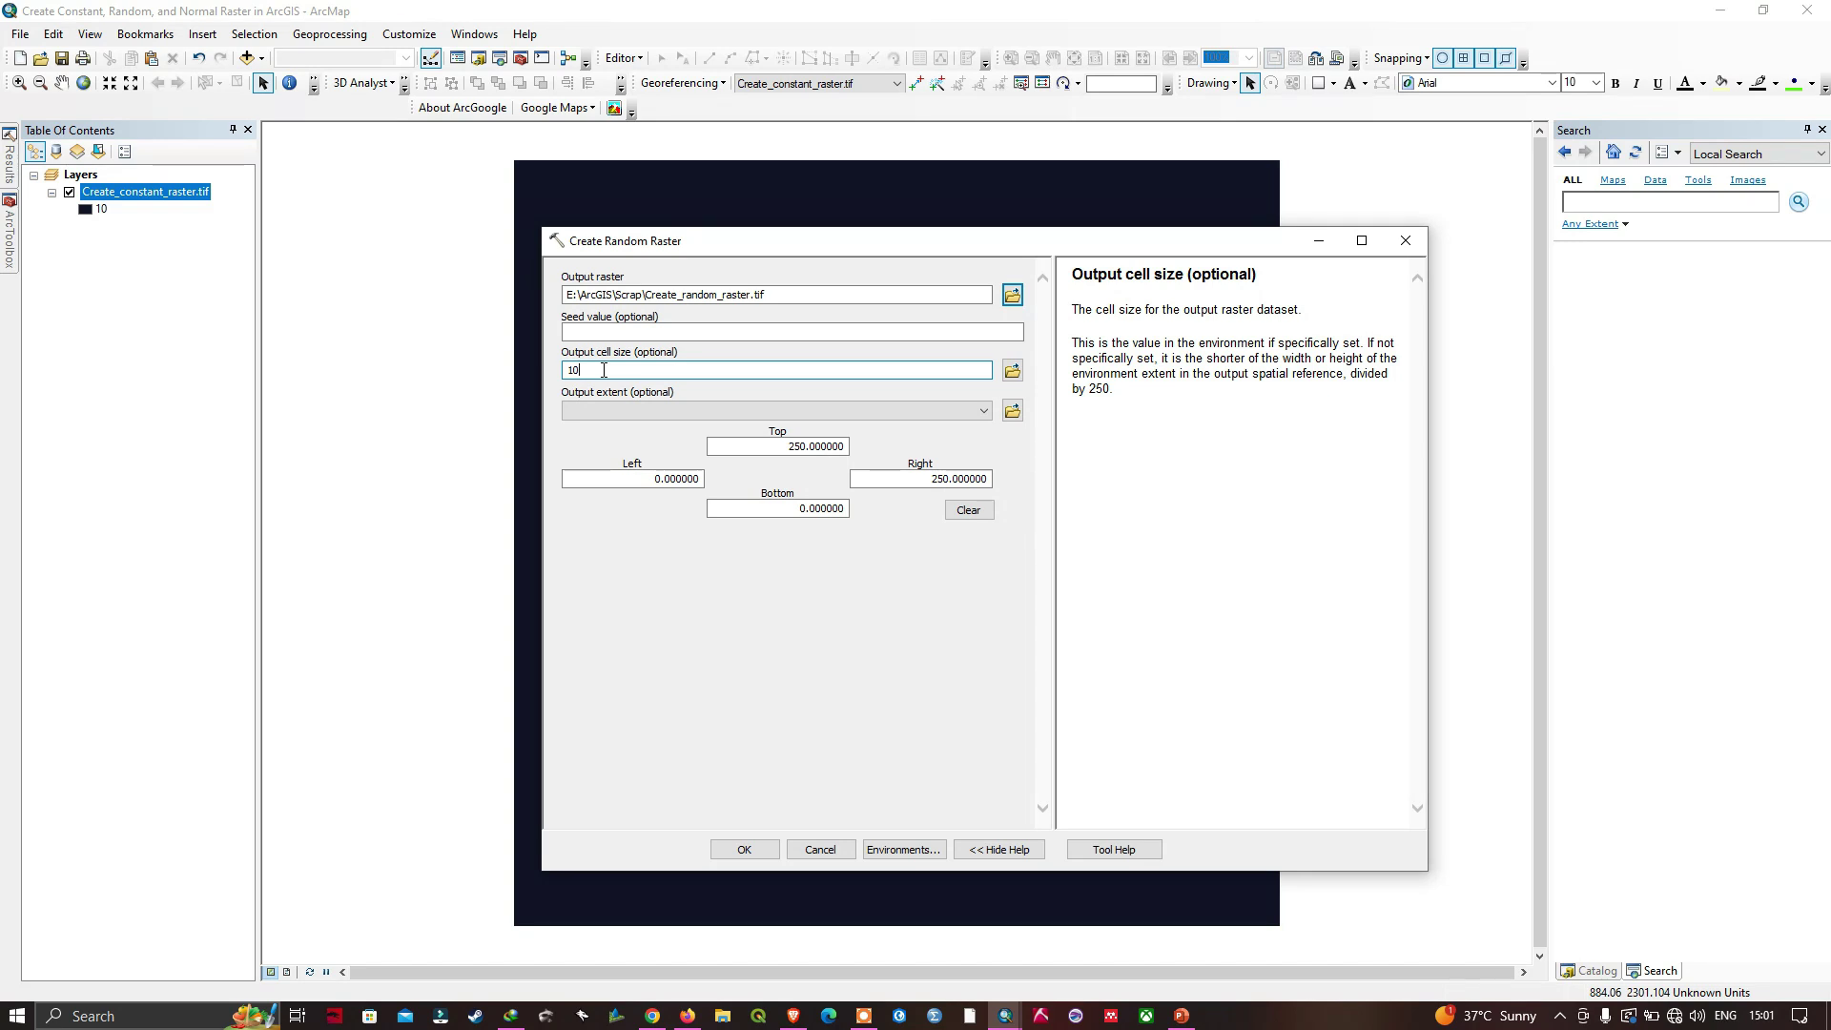
click(628, 331)
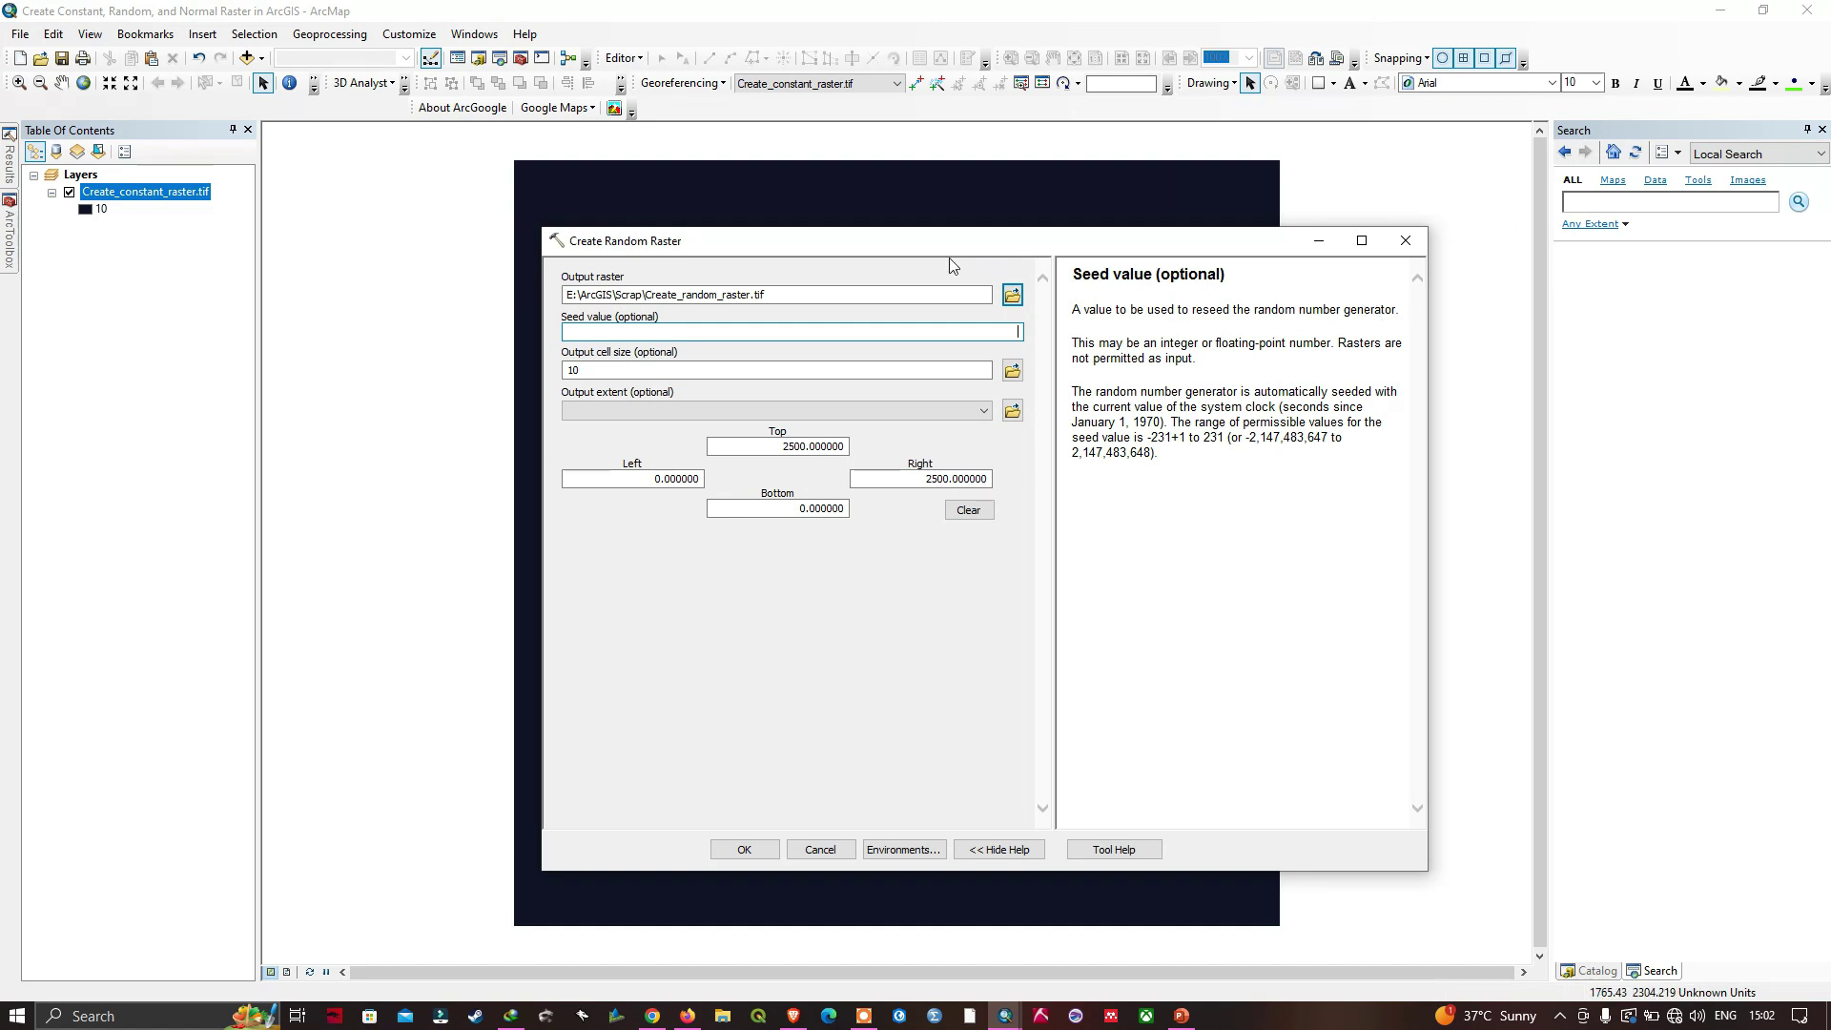
click(984, 410)
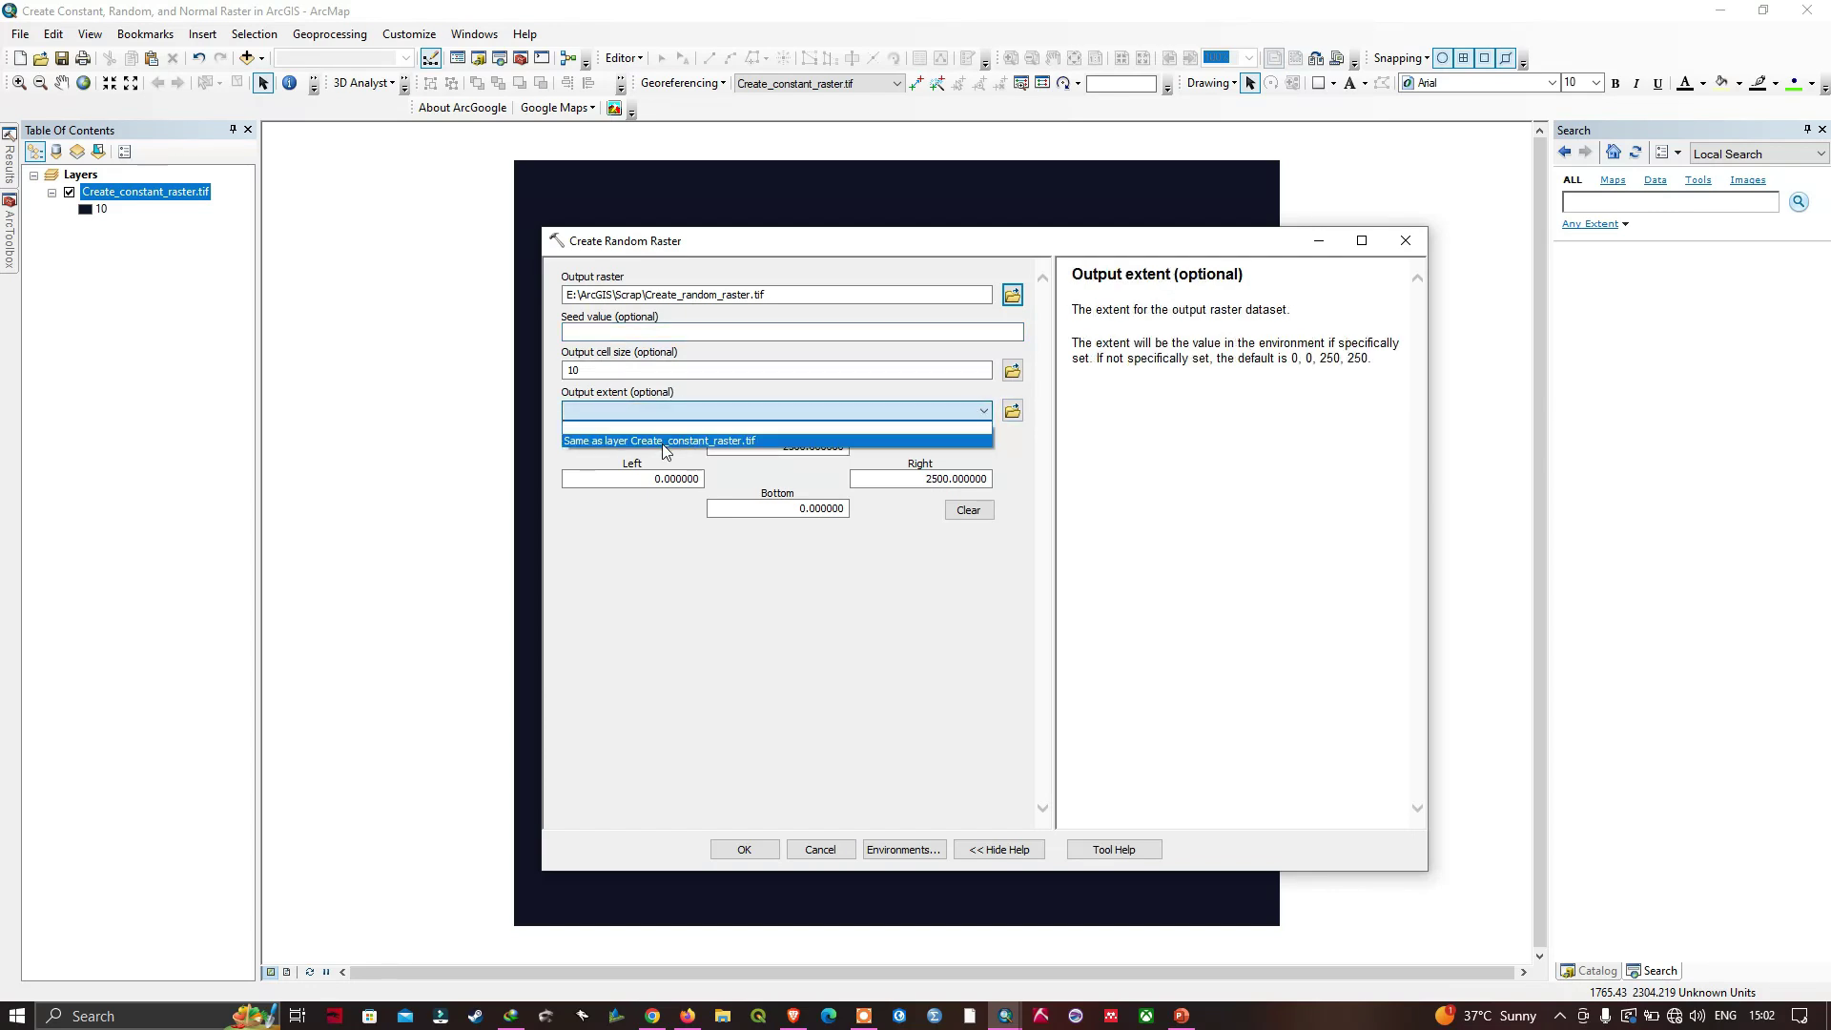
click(738, 441)
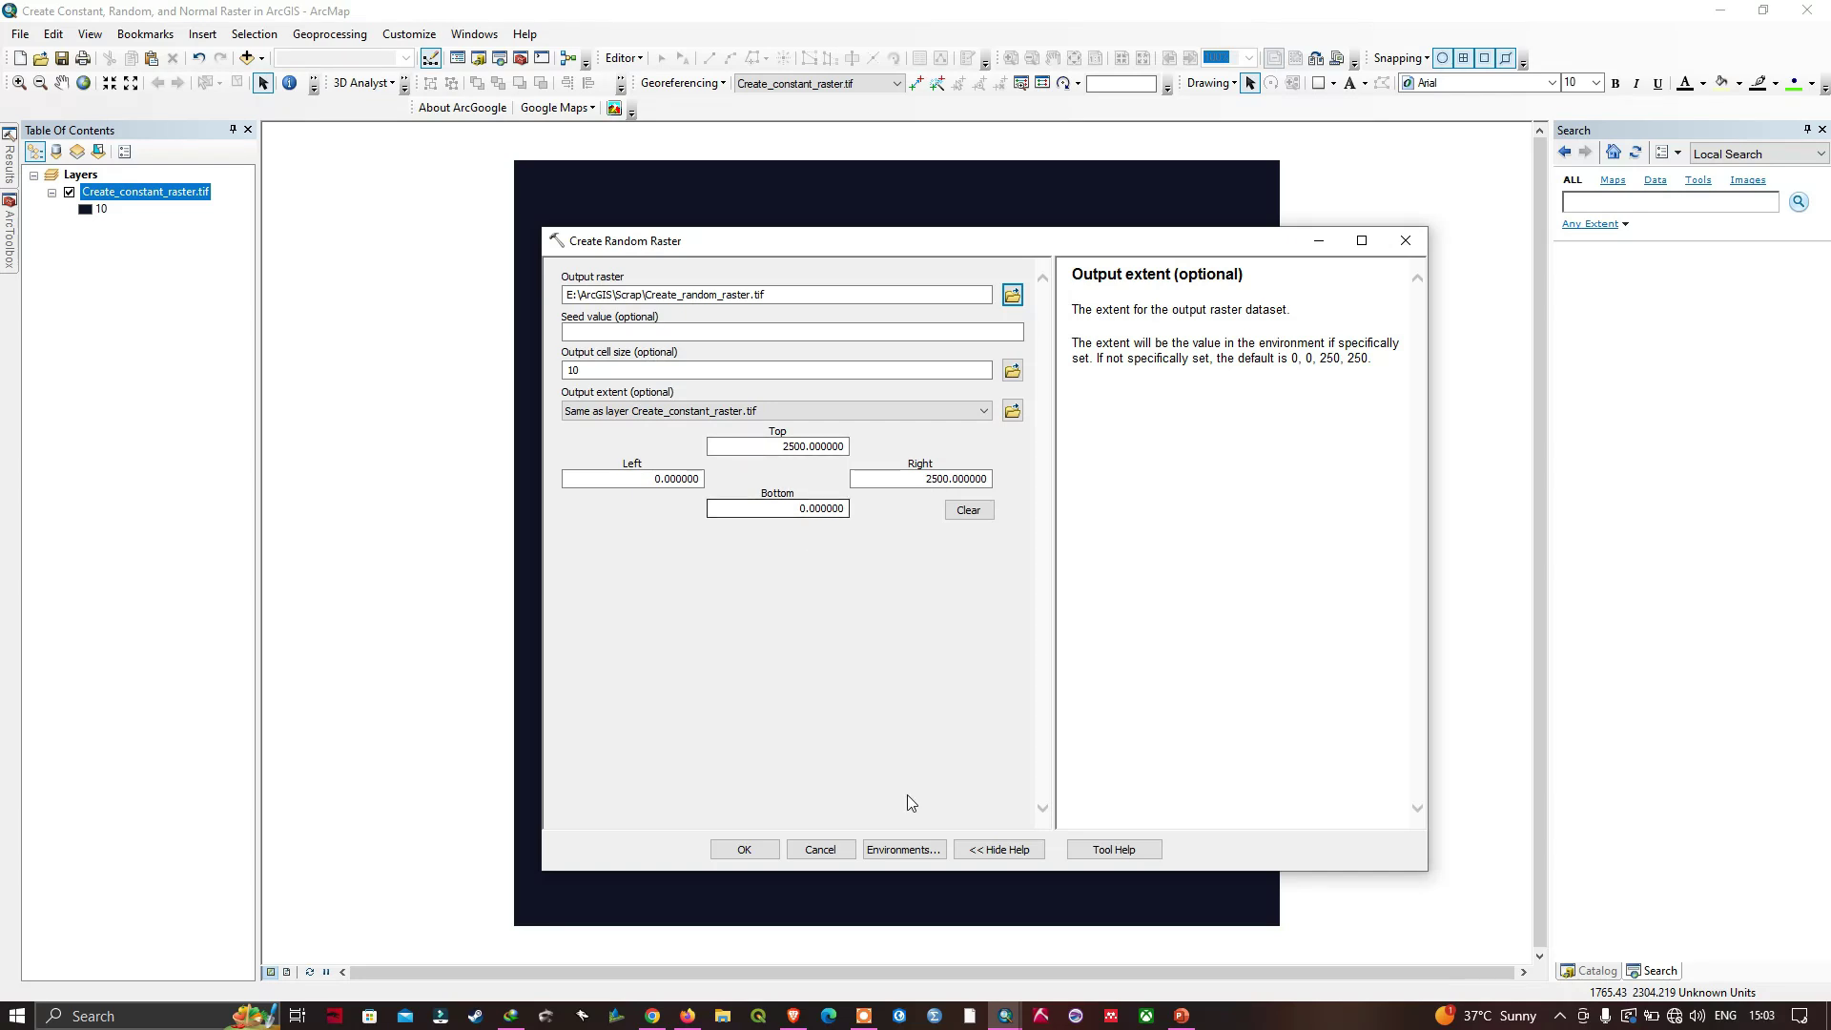
Set the snap raster to Create_constant_raster.tif in the Create Random Raster tool's processing extent environment settings.
click(906, 850)
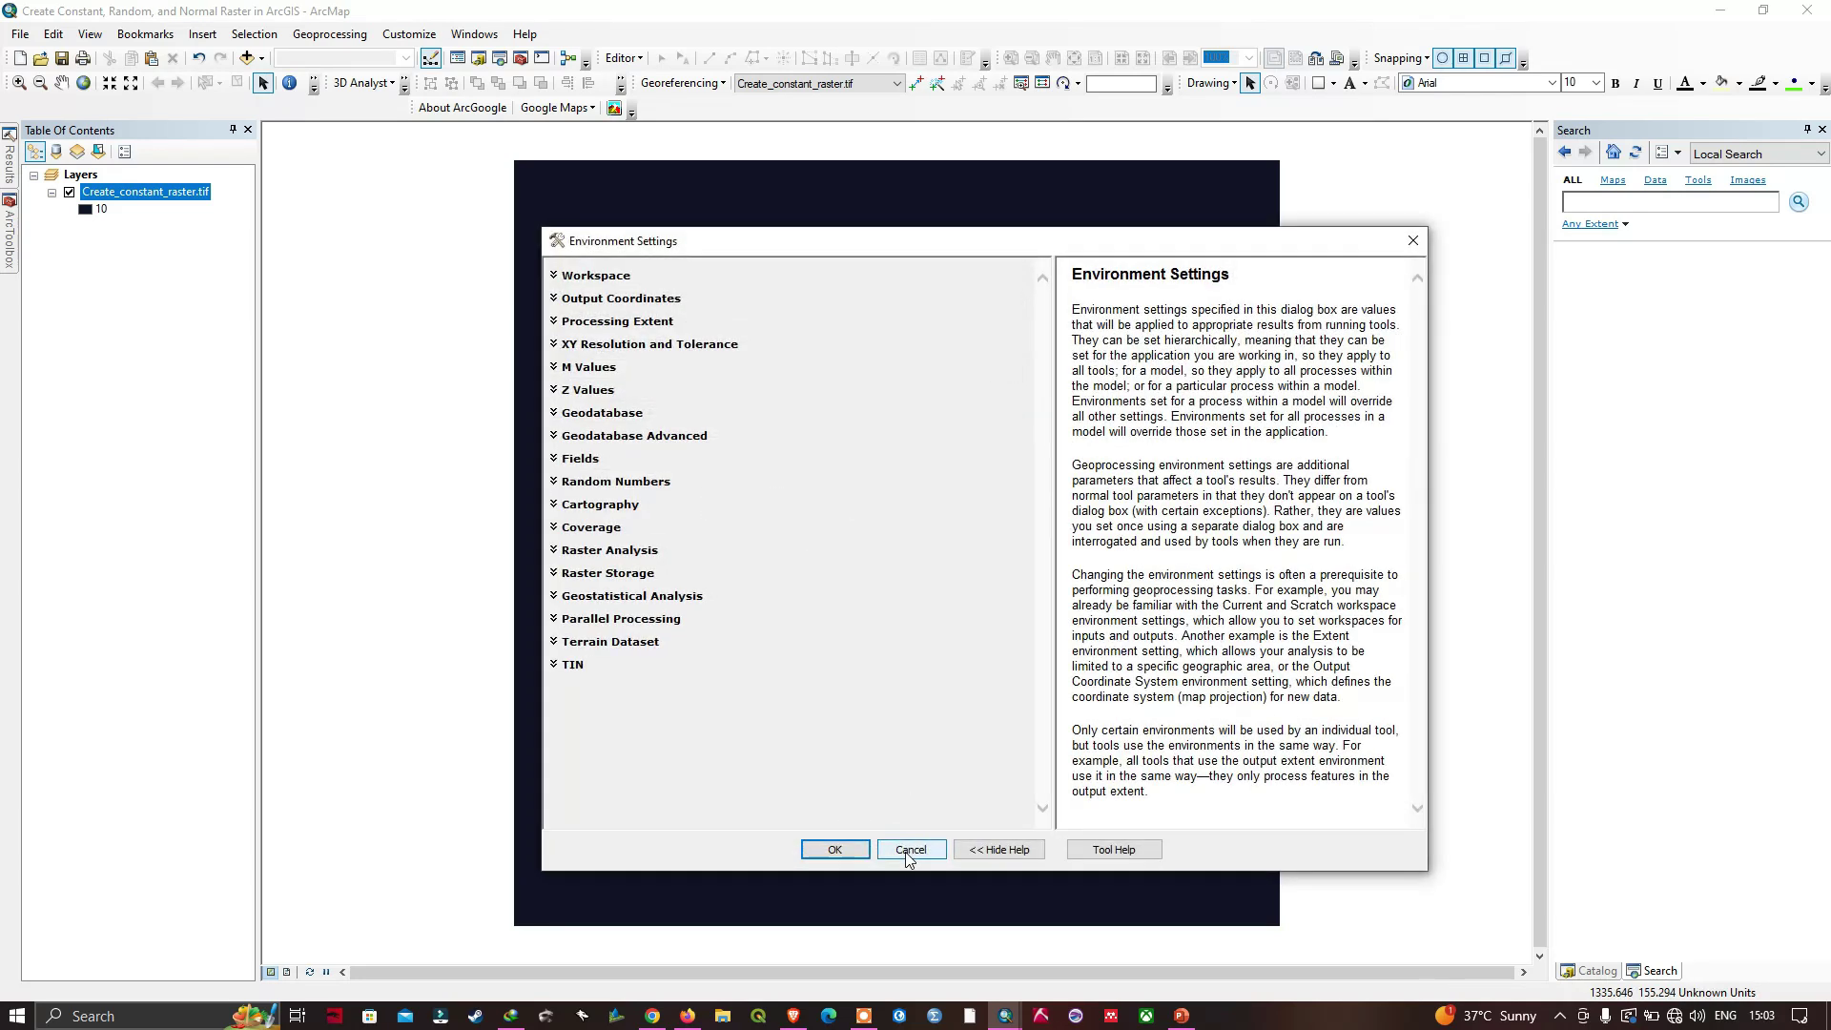
click(658, 321)
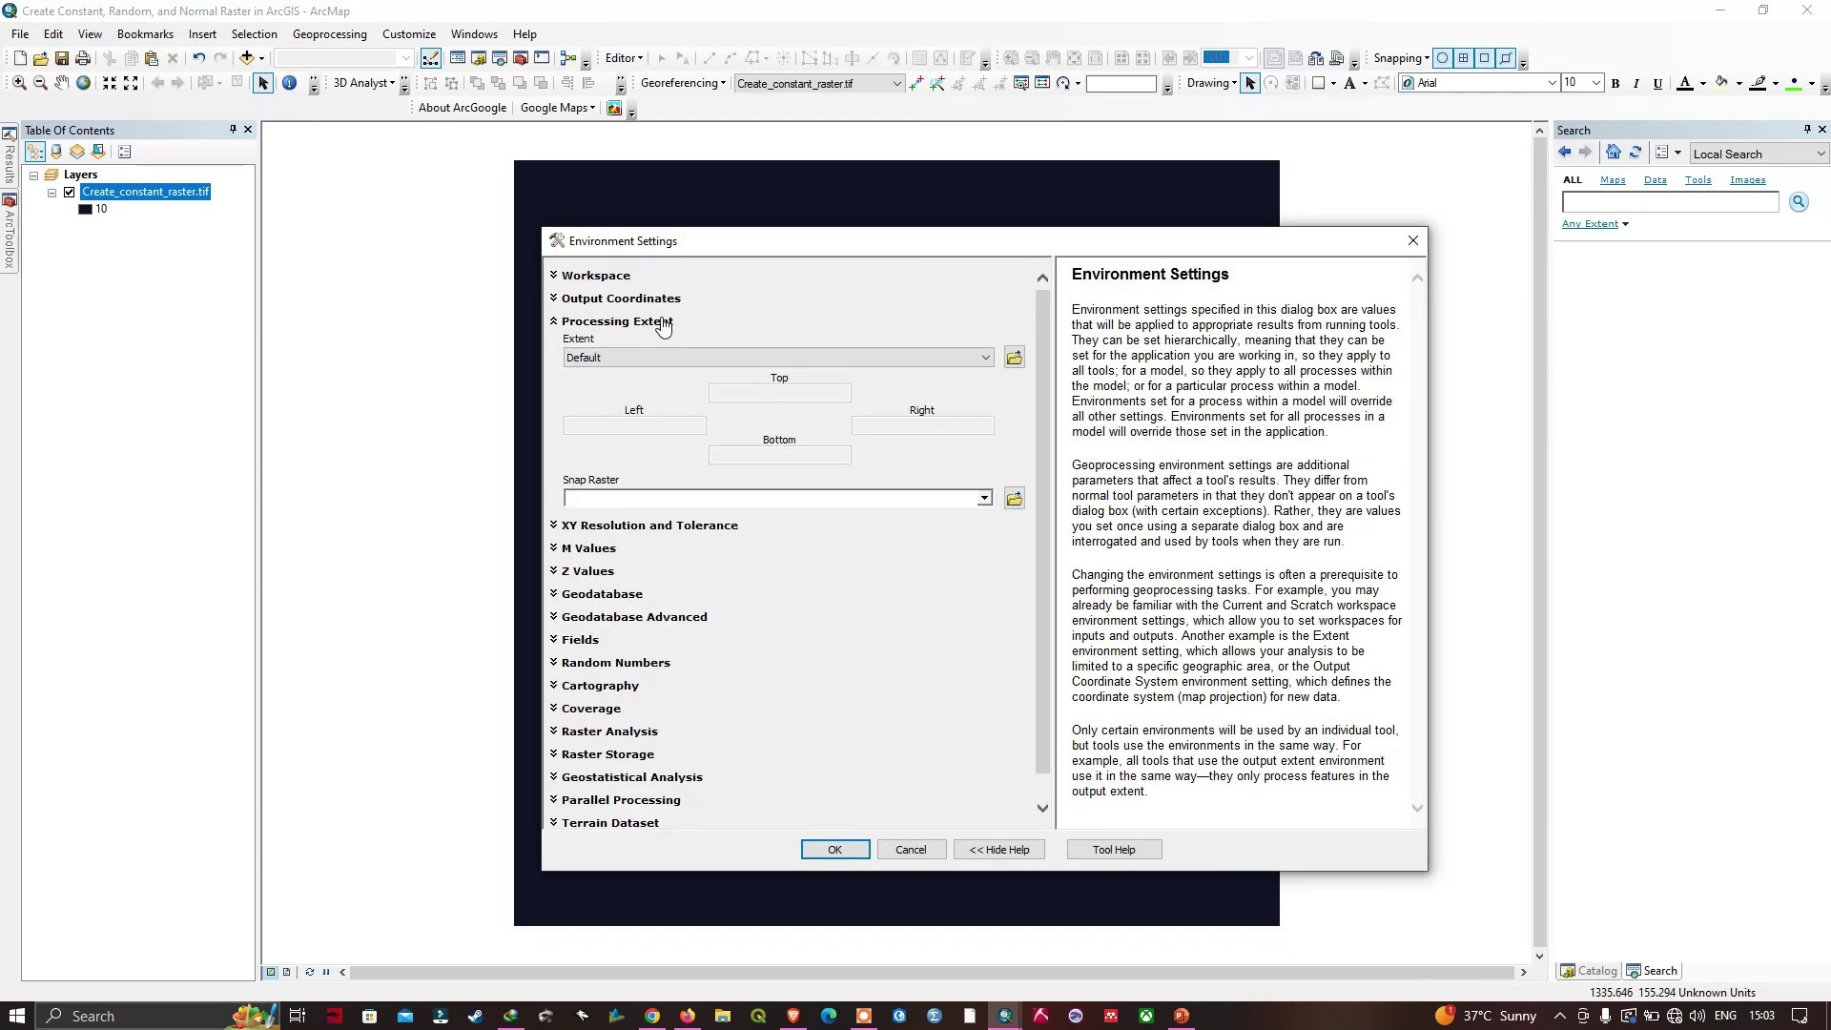
click(983, 497)
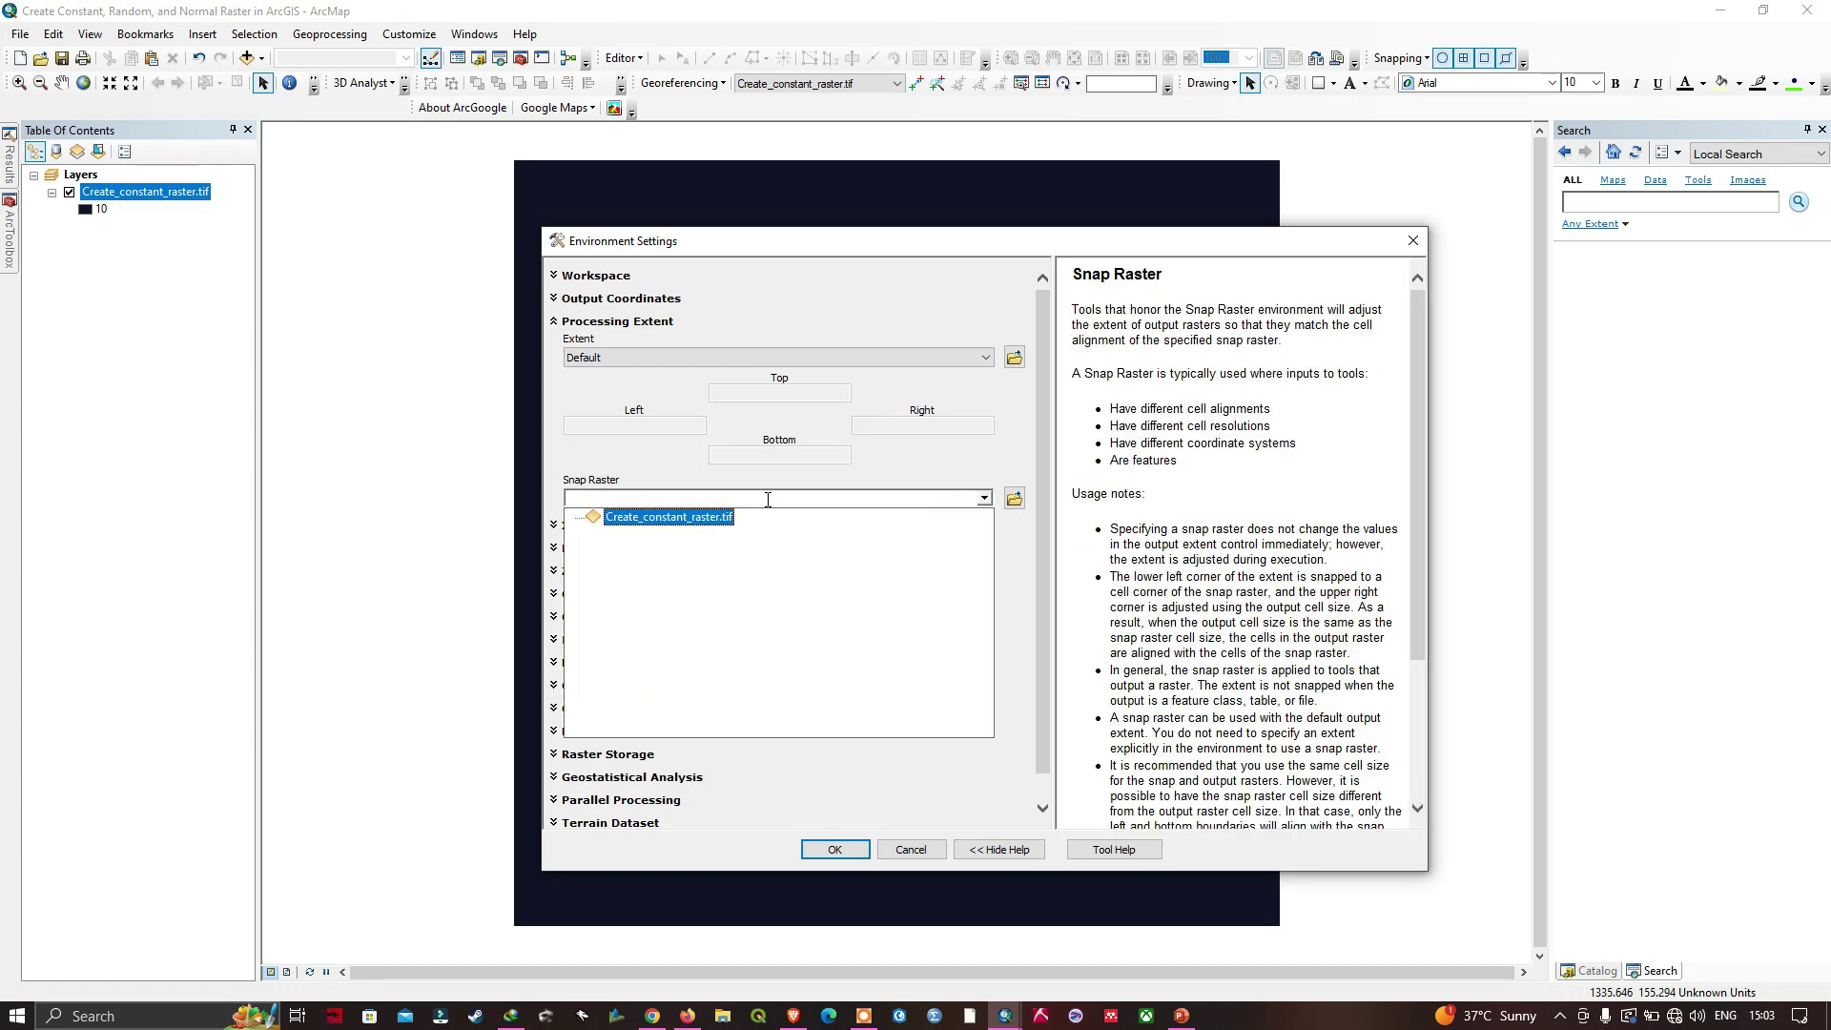
click(686, 520)
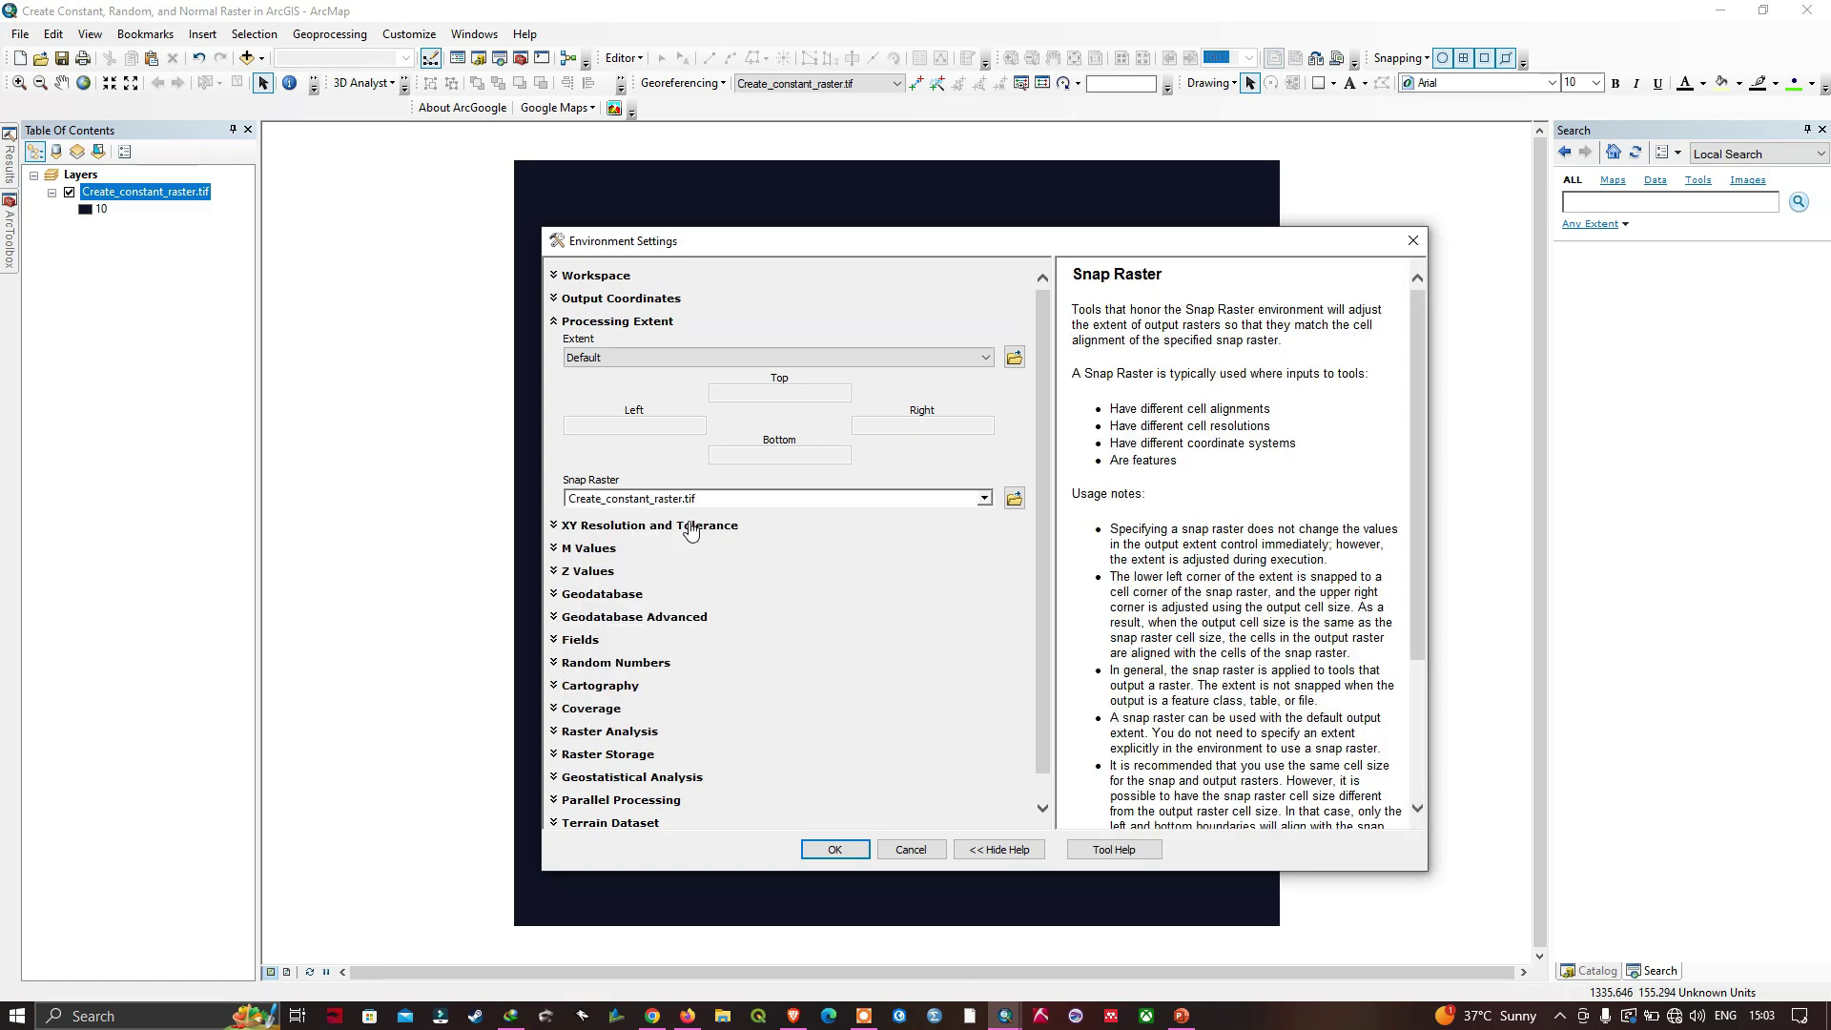
Set the raster analysis cell size to Same as layer Create_constant_raster.tif and accept the environment settings.
click(644, 730)
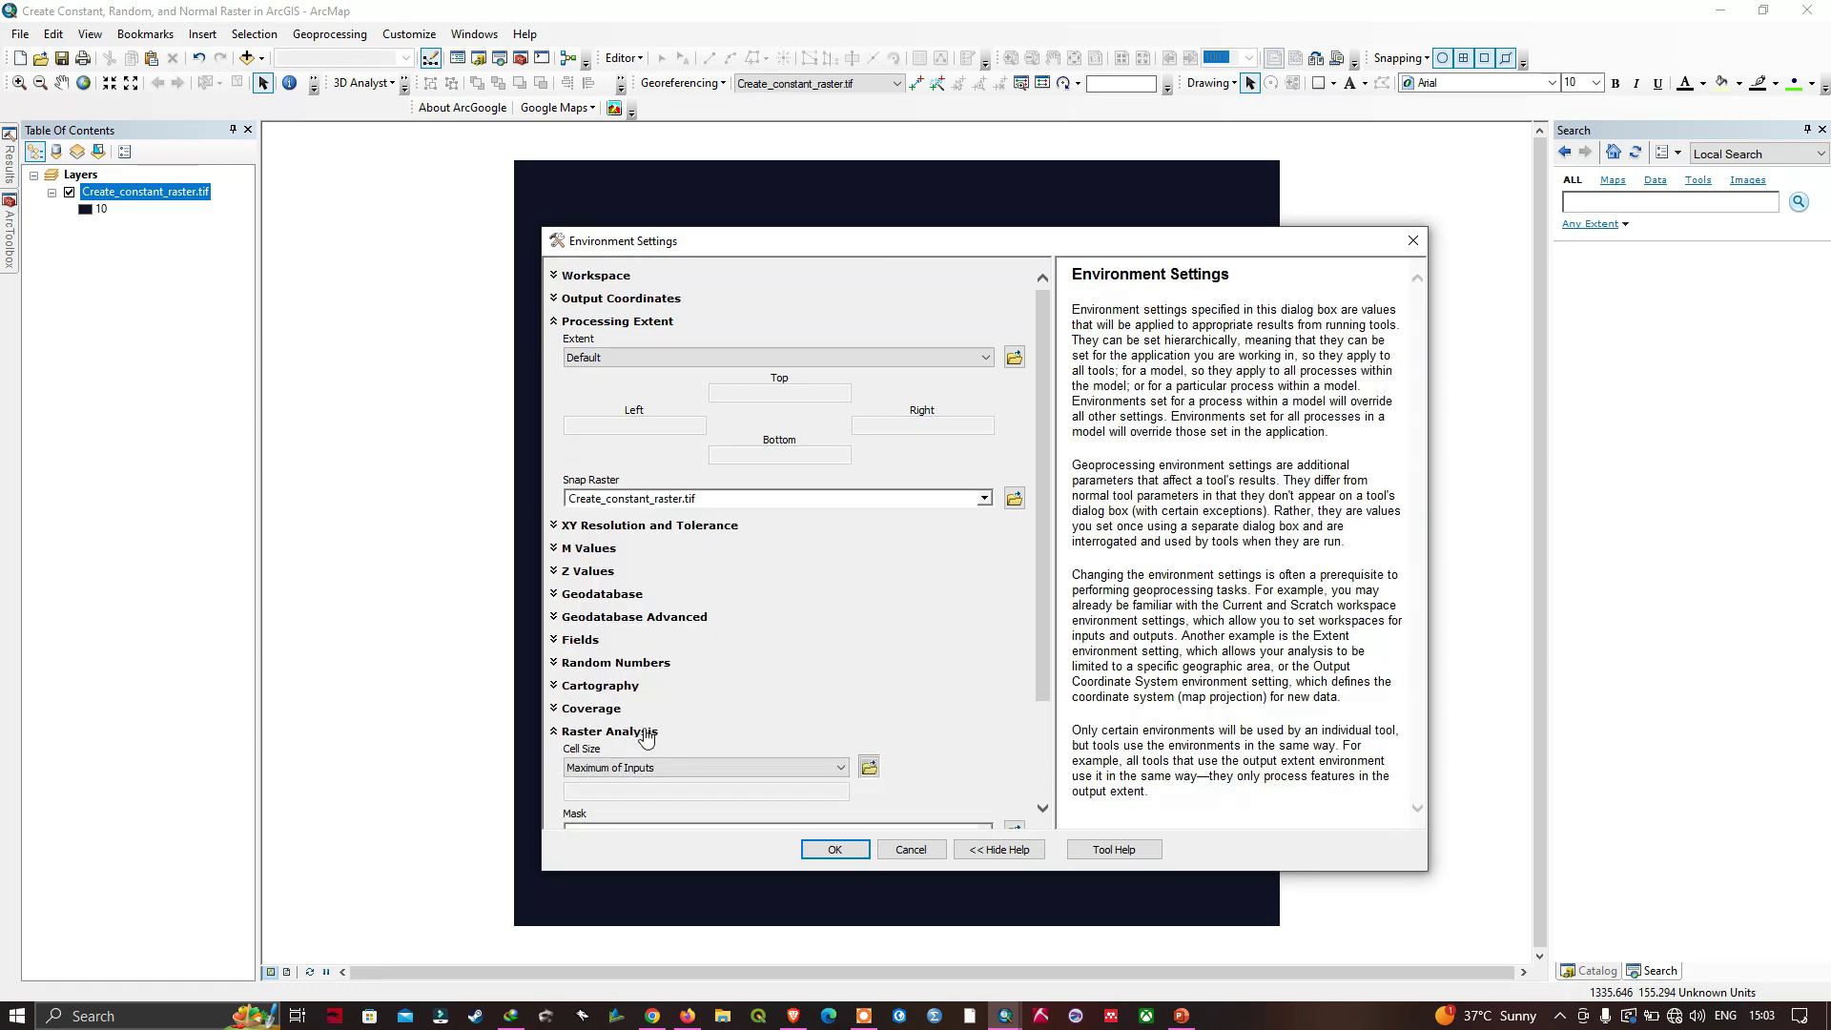
scroll(843, 637, down, 3)
click(841, 636)
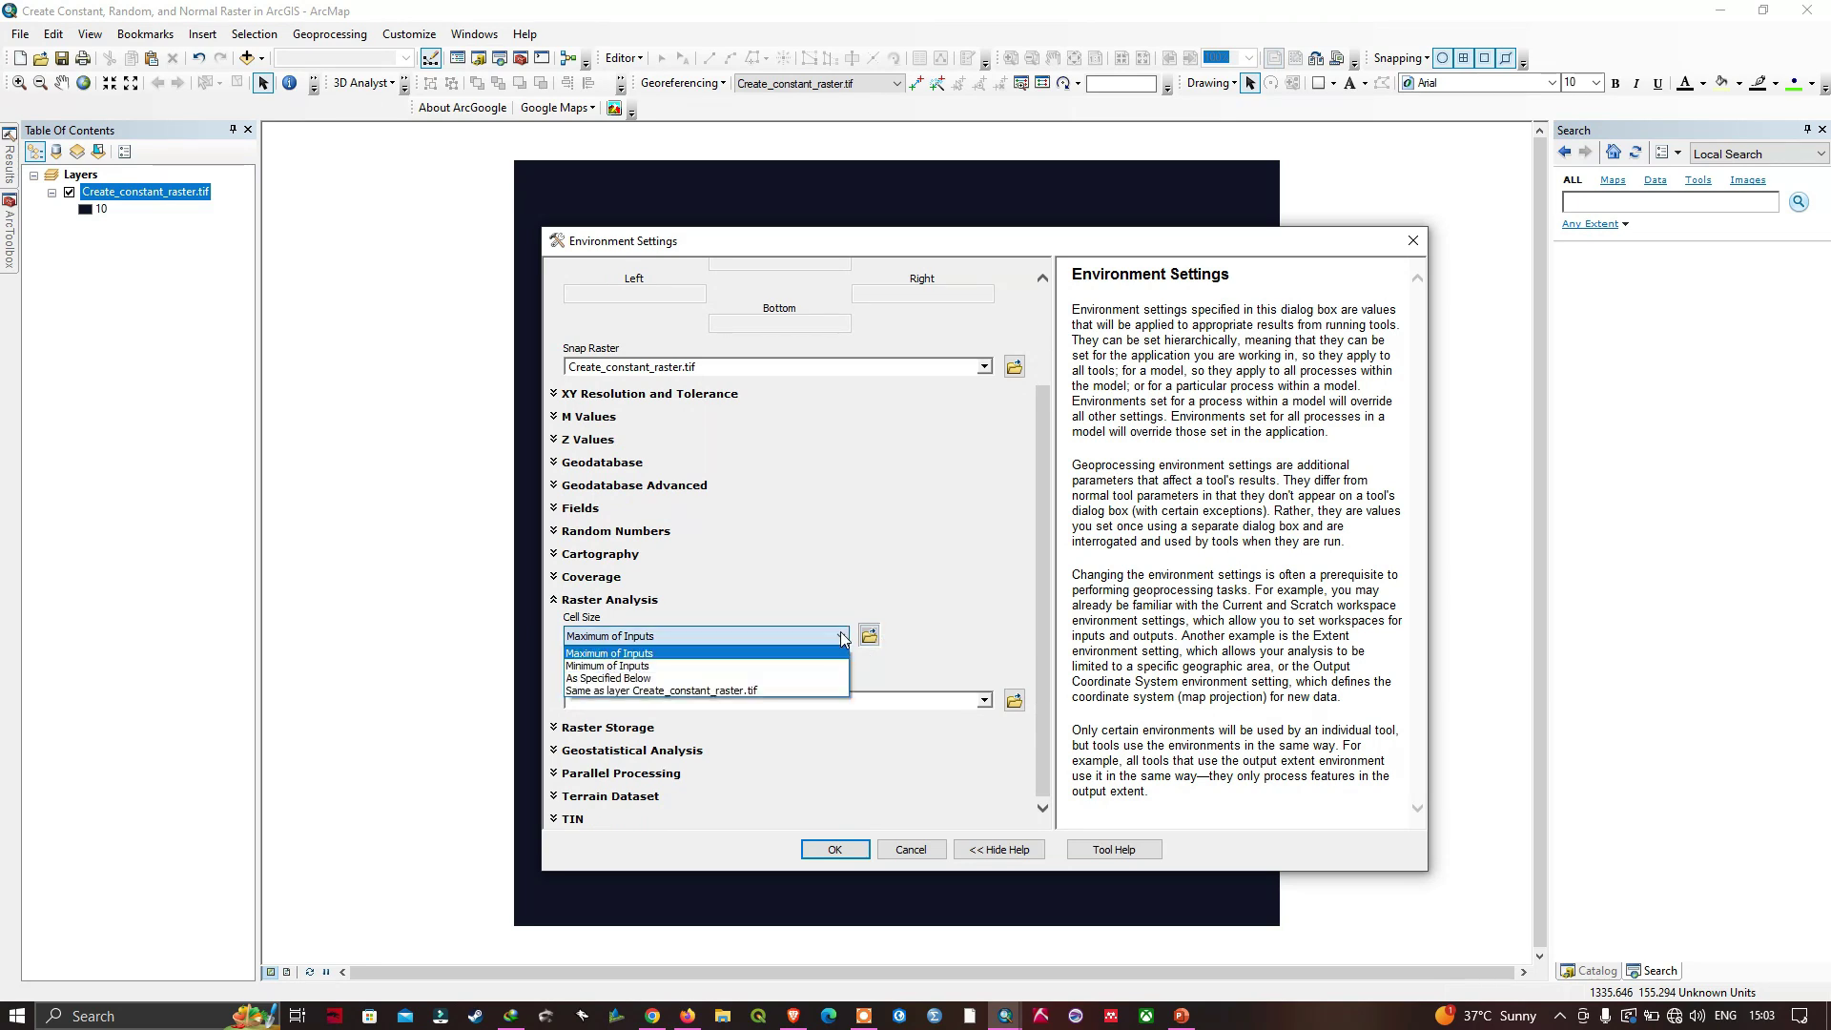
click(671, 693)
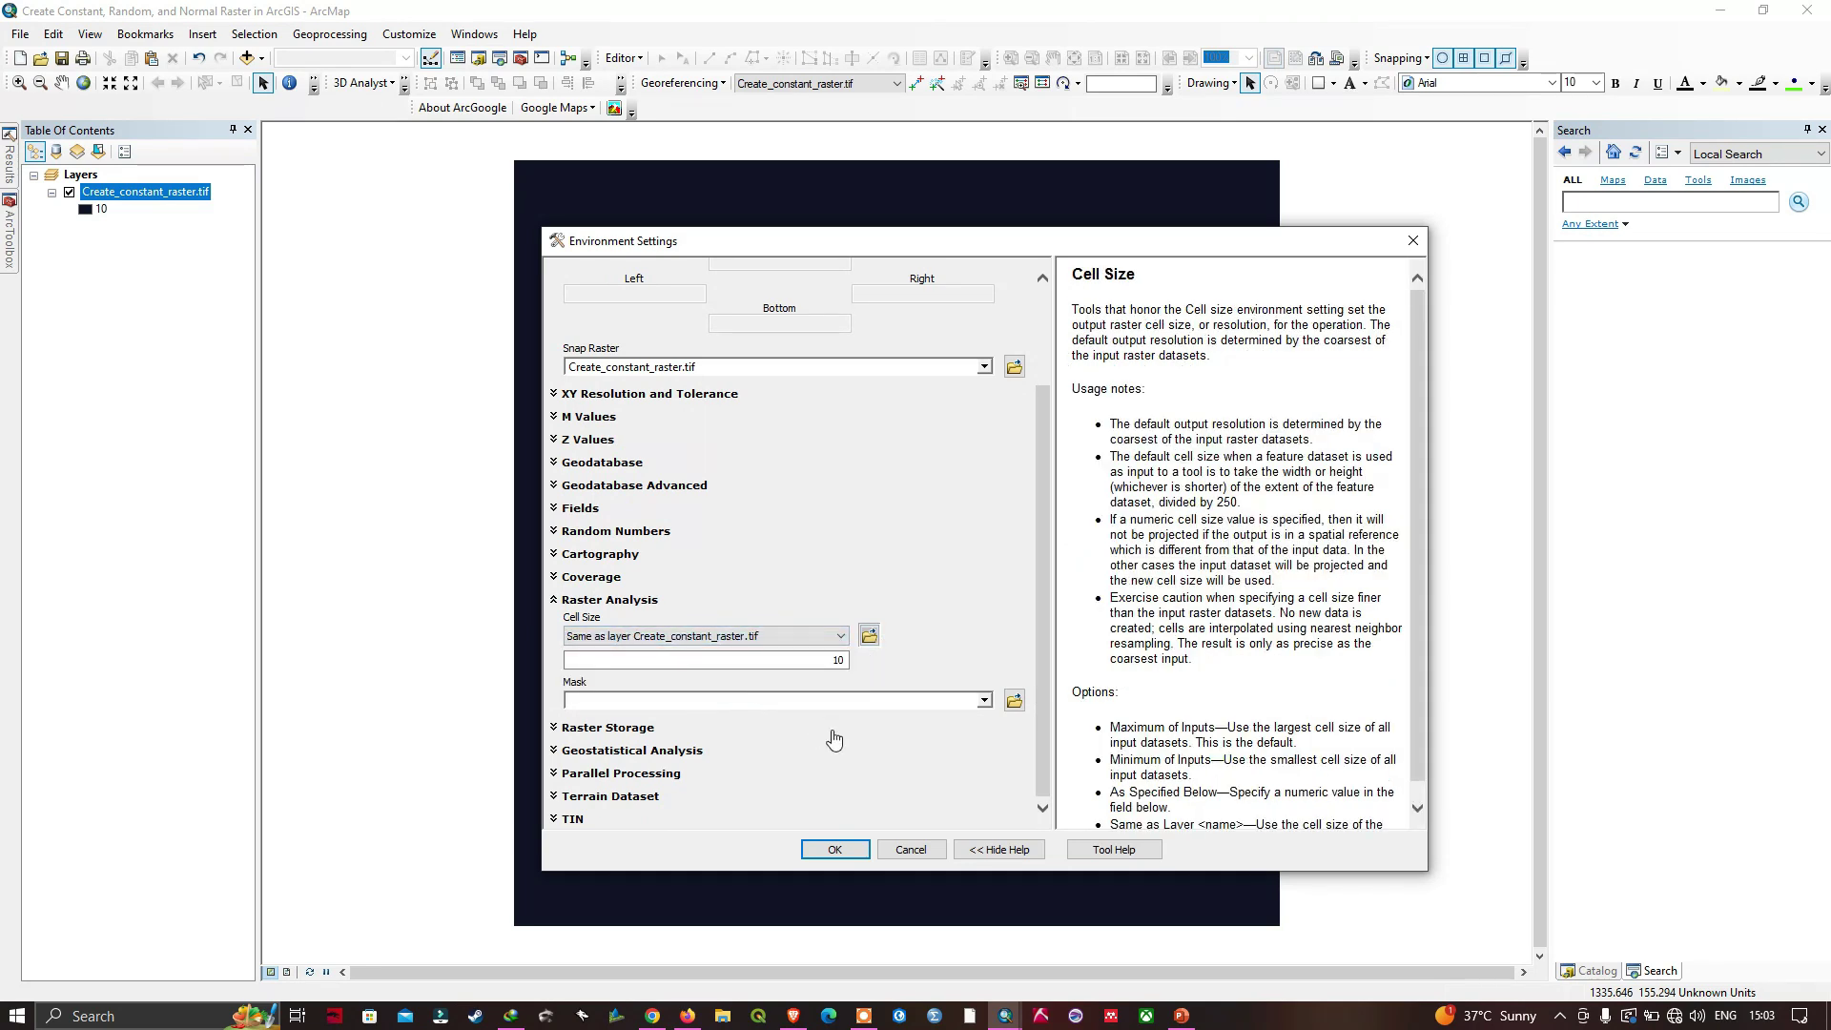
click(828, 853)
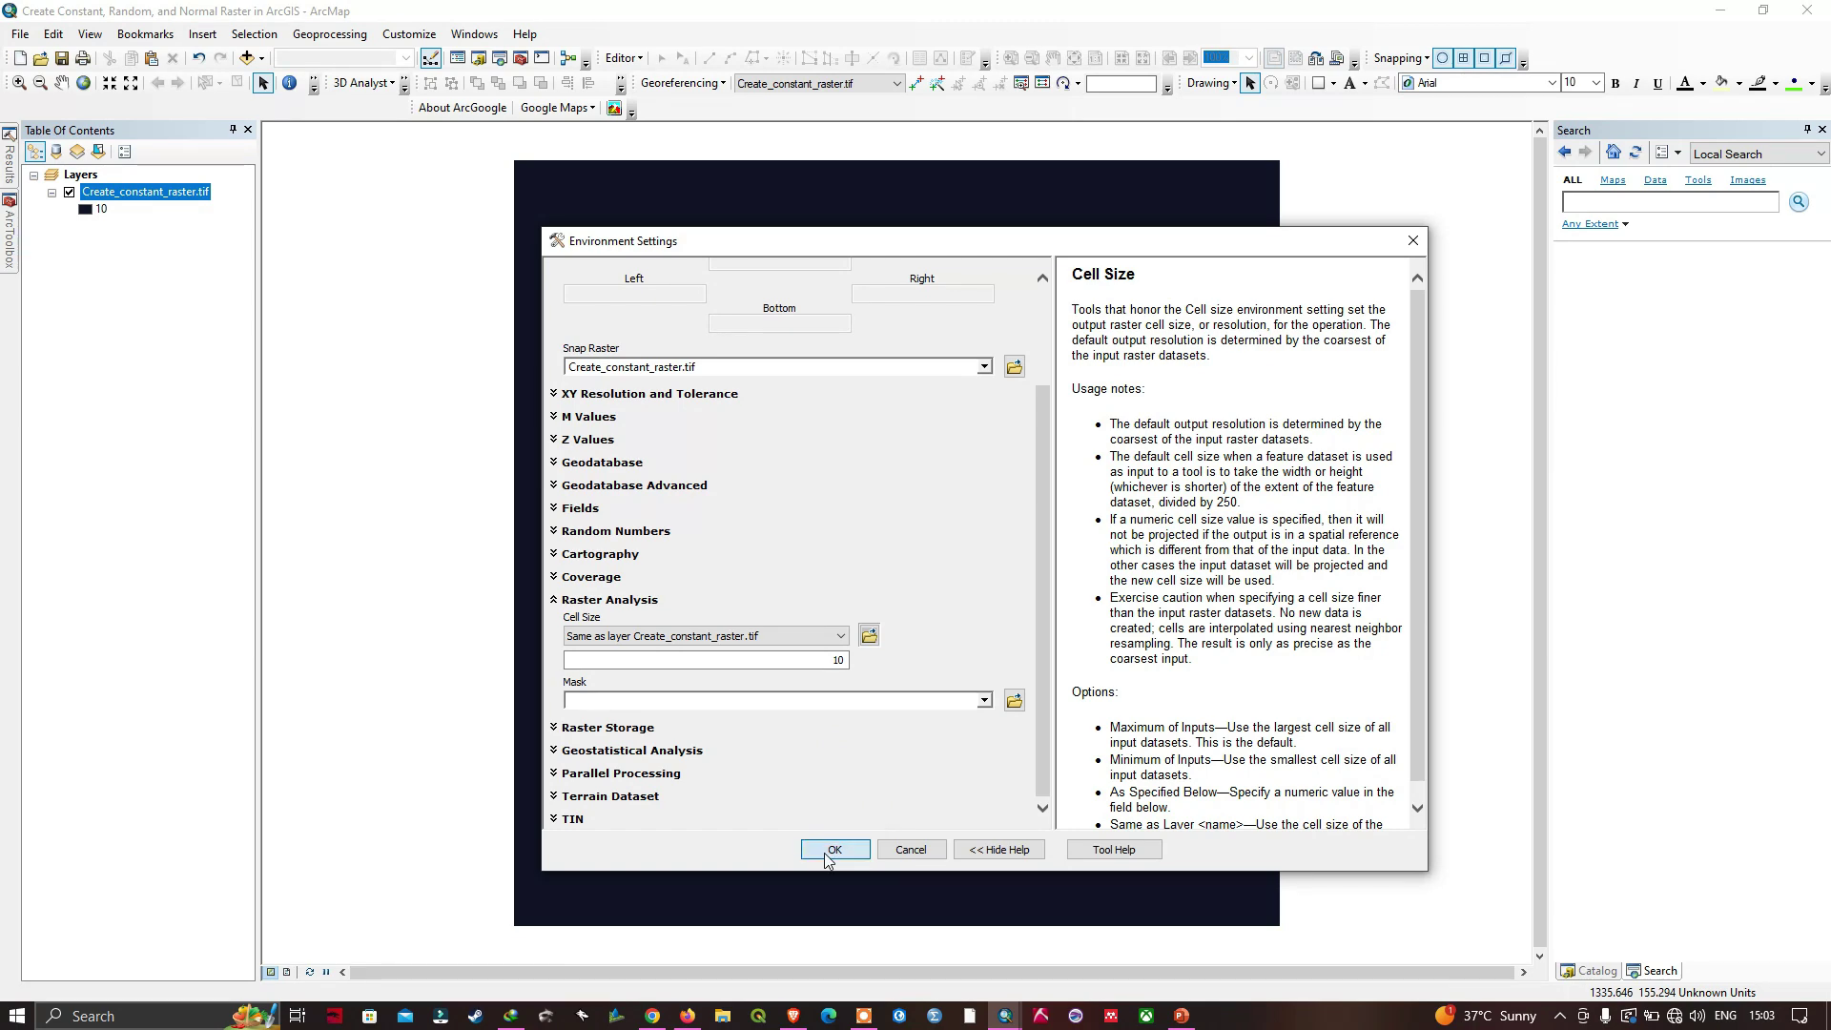
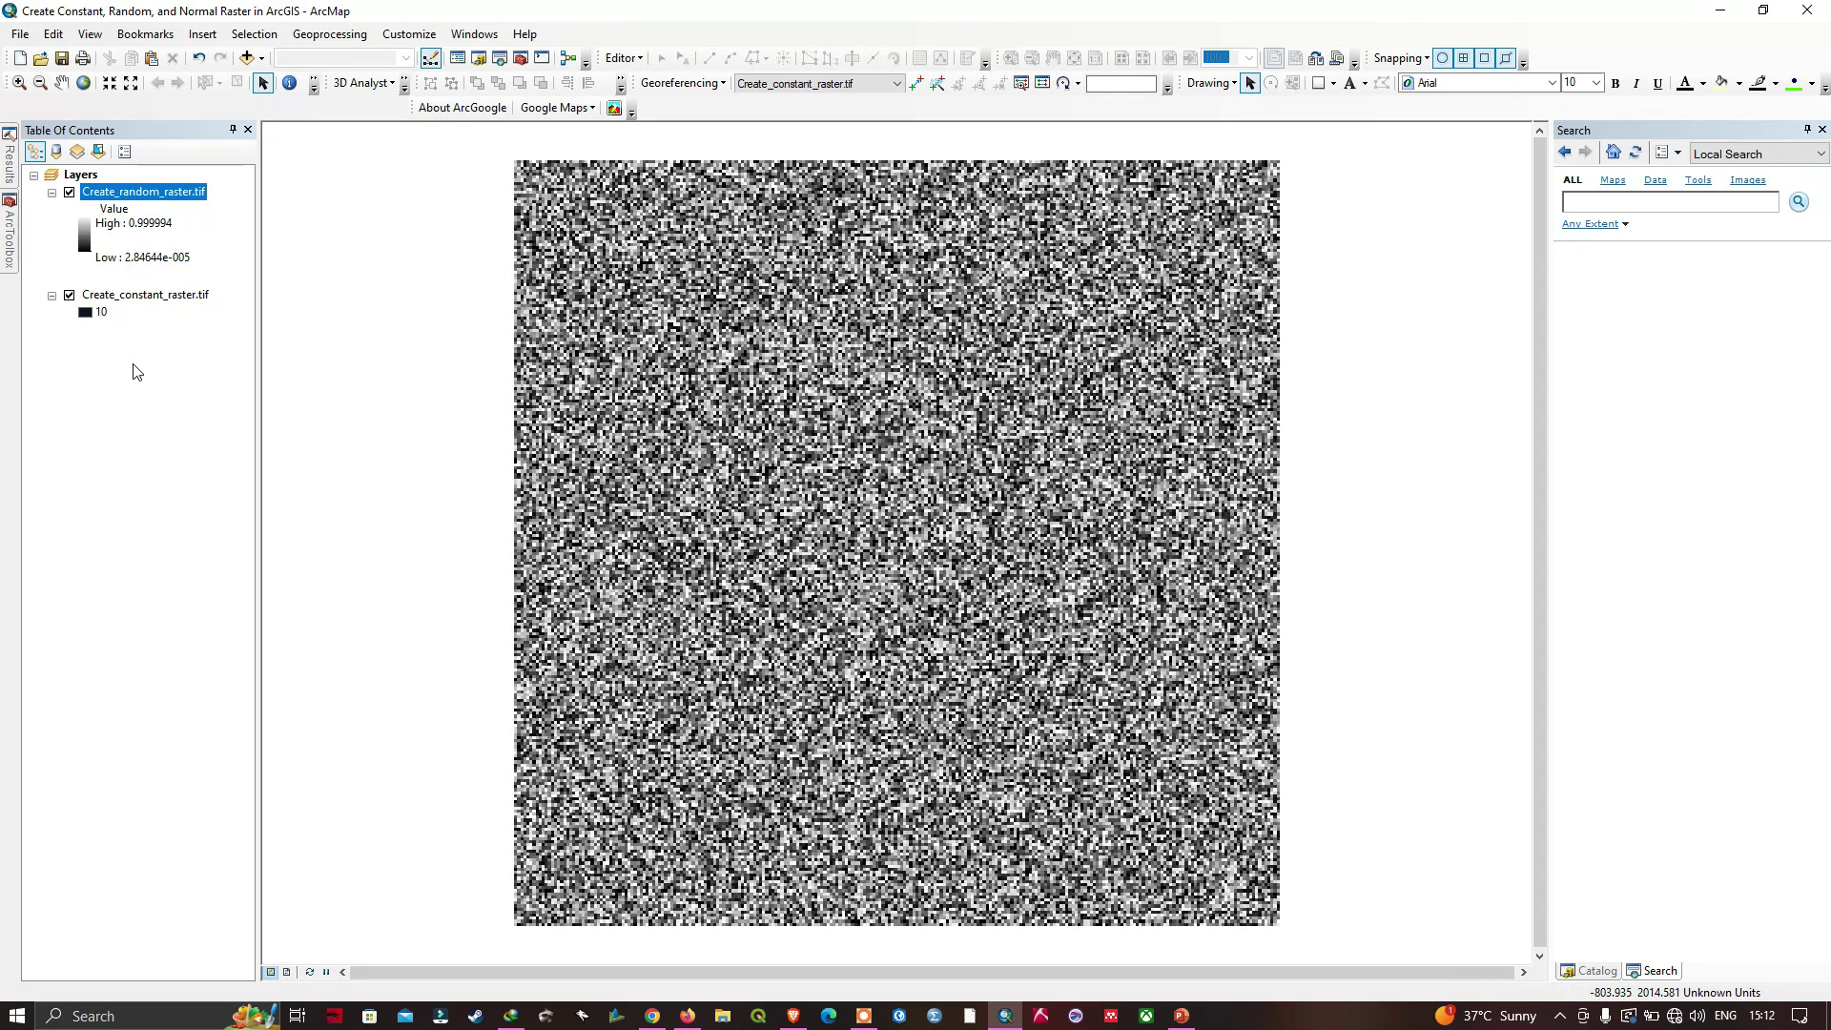
Start the Raster Calculator from Map Algebra and build the expression ("Create_random_raster.tif" * 10) - 5.
click(11, 233)
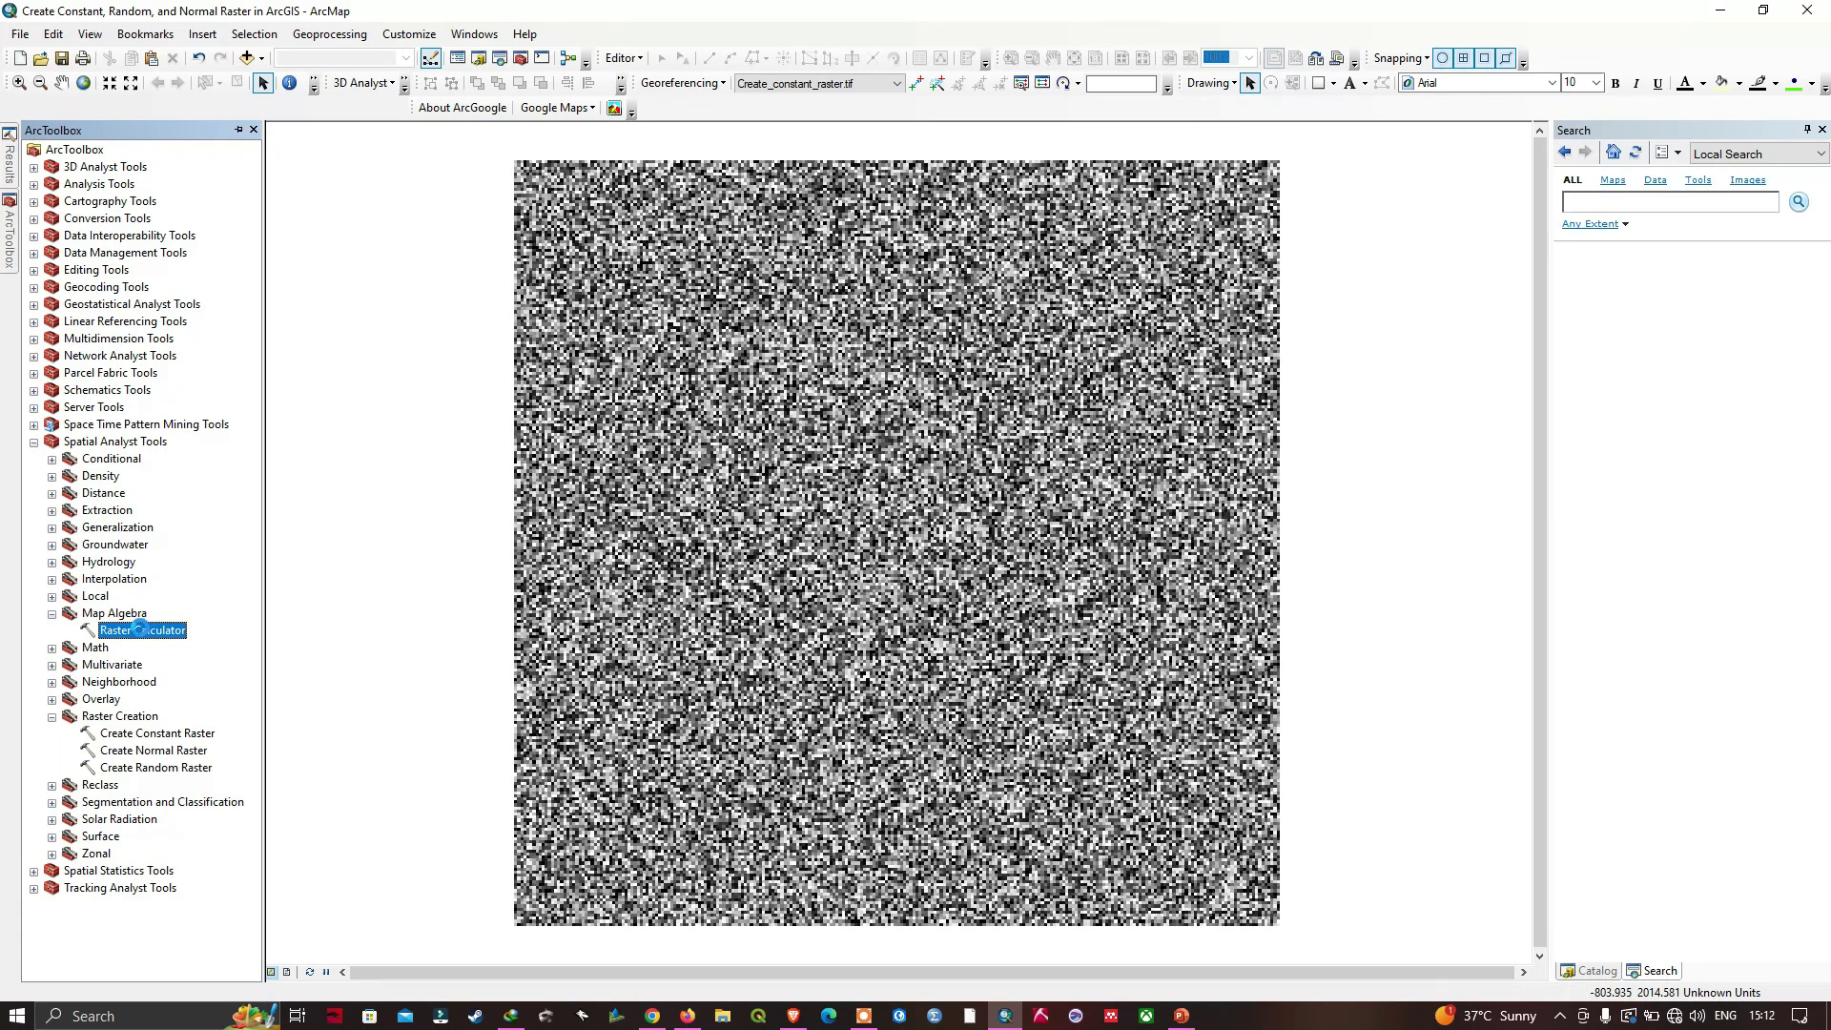
double_click(142, 632)
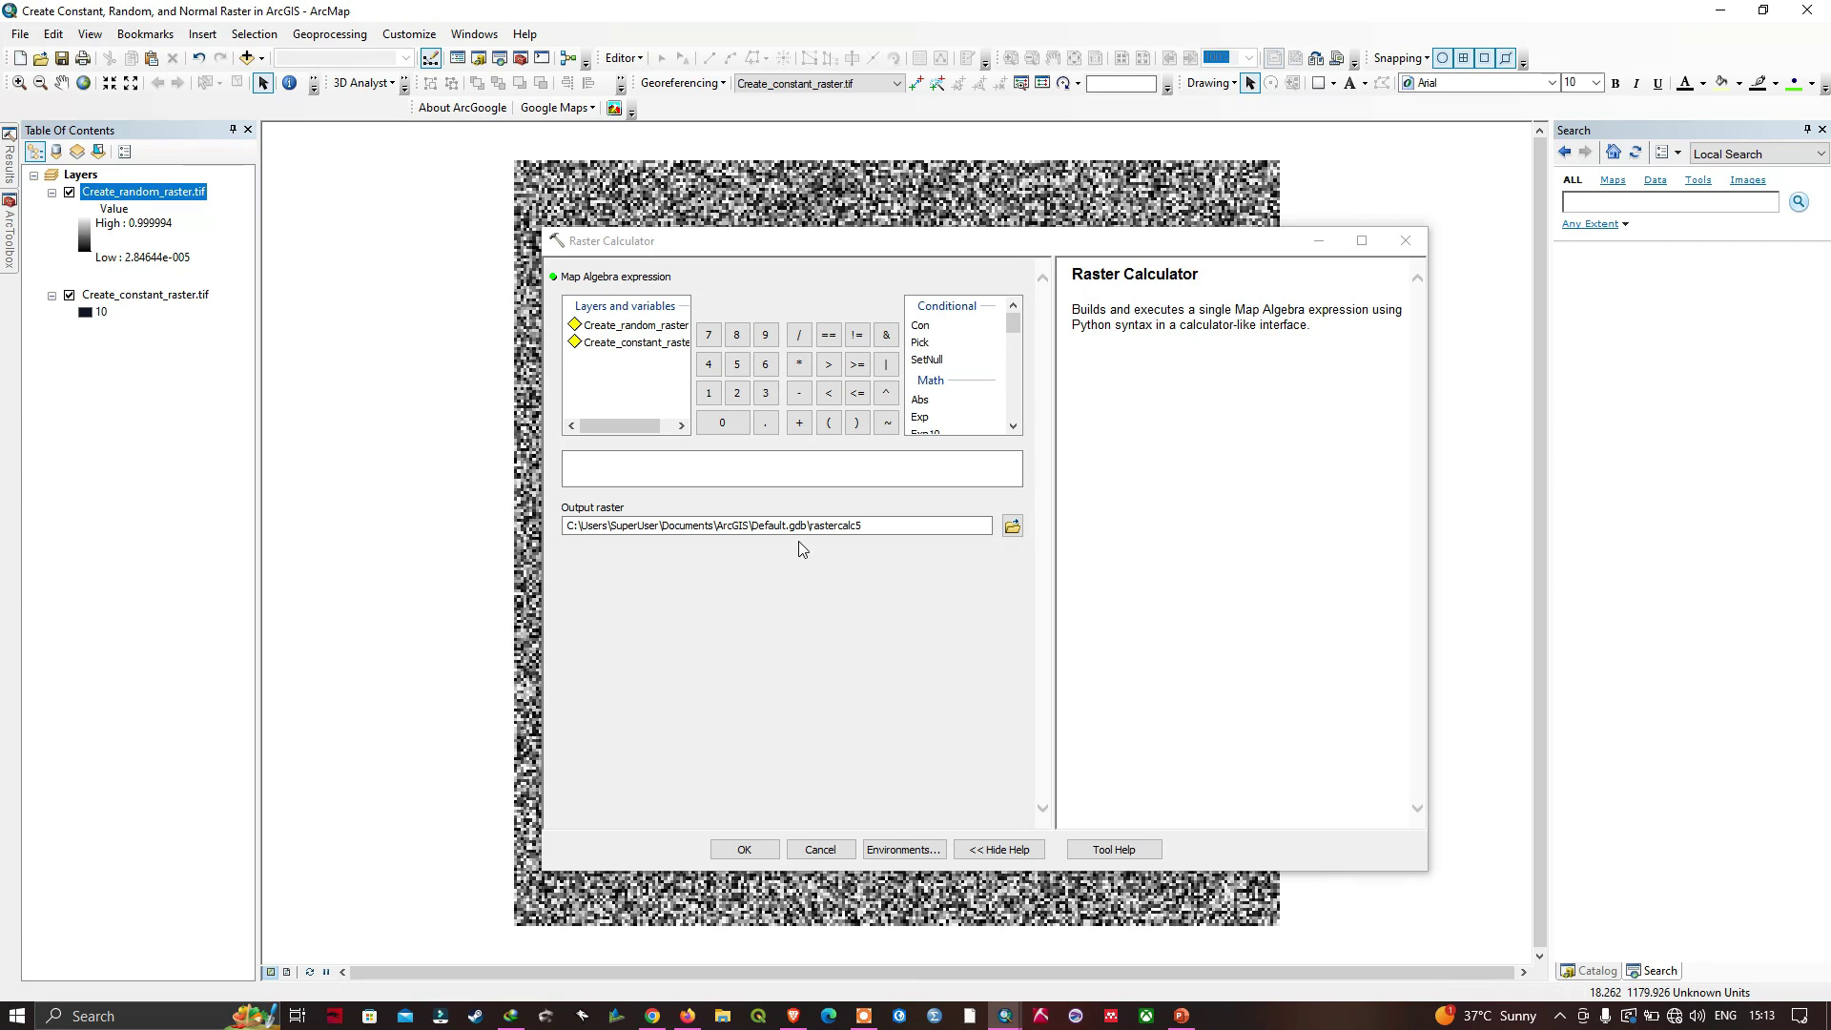
double_click(637, 327)
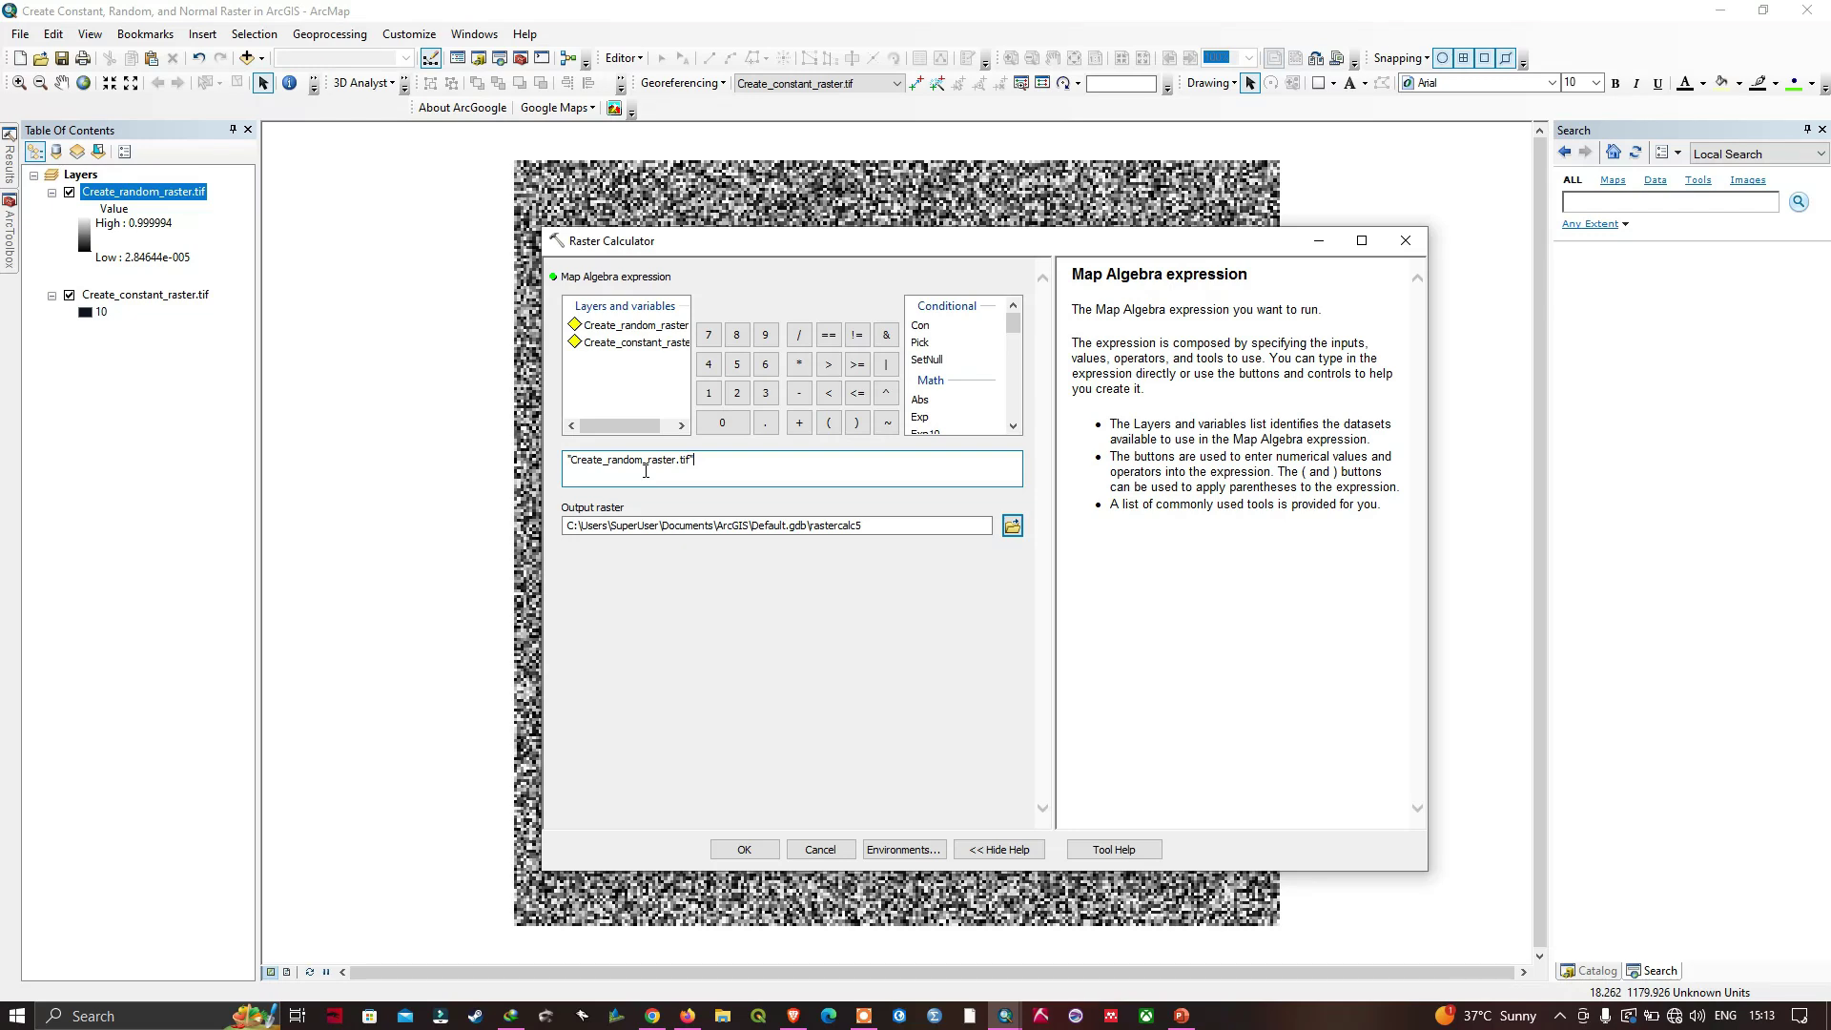
click(799, 364)
click(709, 391)
click(722, 421)
click(856, 422)
click(829, 421)
click(799, 393)
click(737, 366)
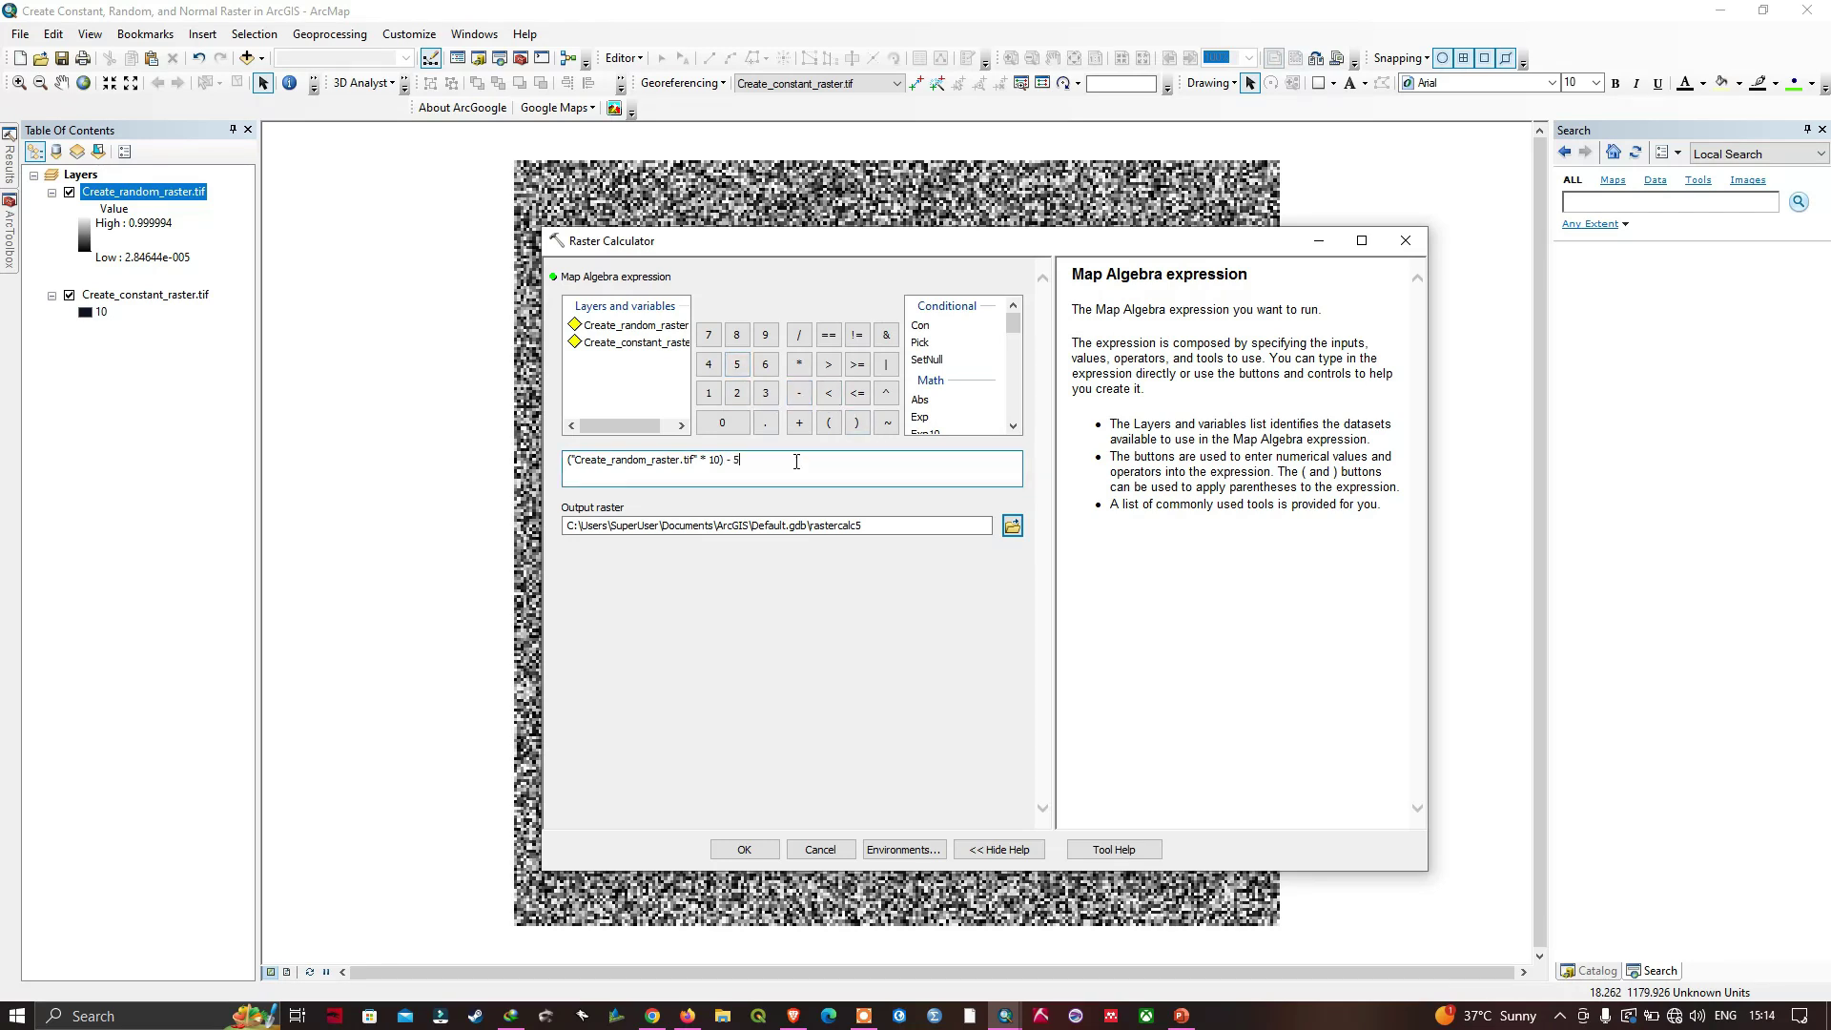
Save the calculation's output raster as rescaled_random_raster.tif in the Scrap folder and run the Raster Calculator.
click(1012, 528)
click(855, 652)
text(rescaled_random_raster.tif)
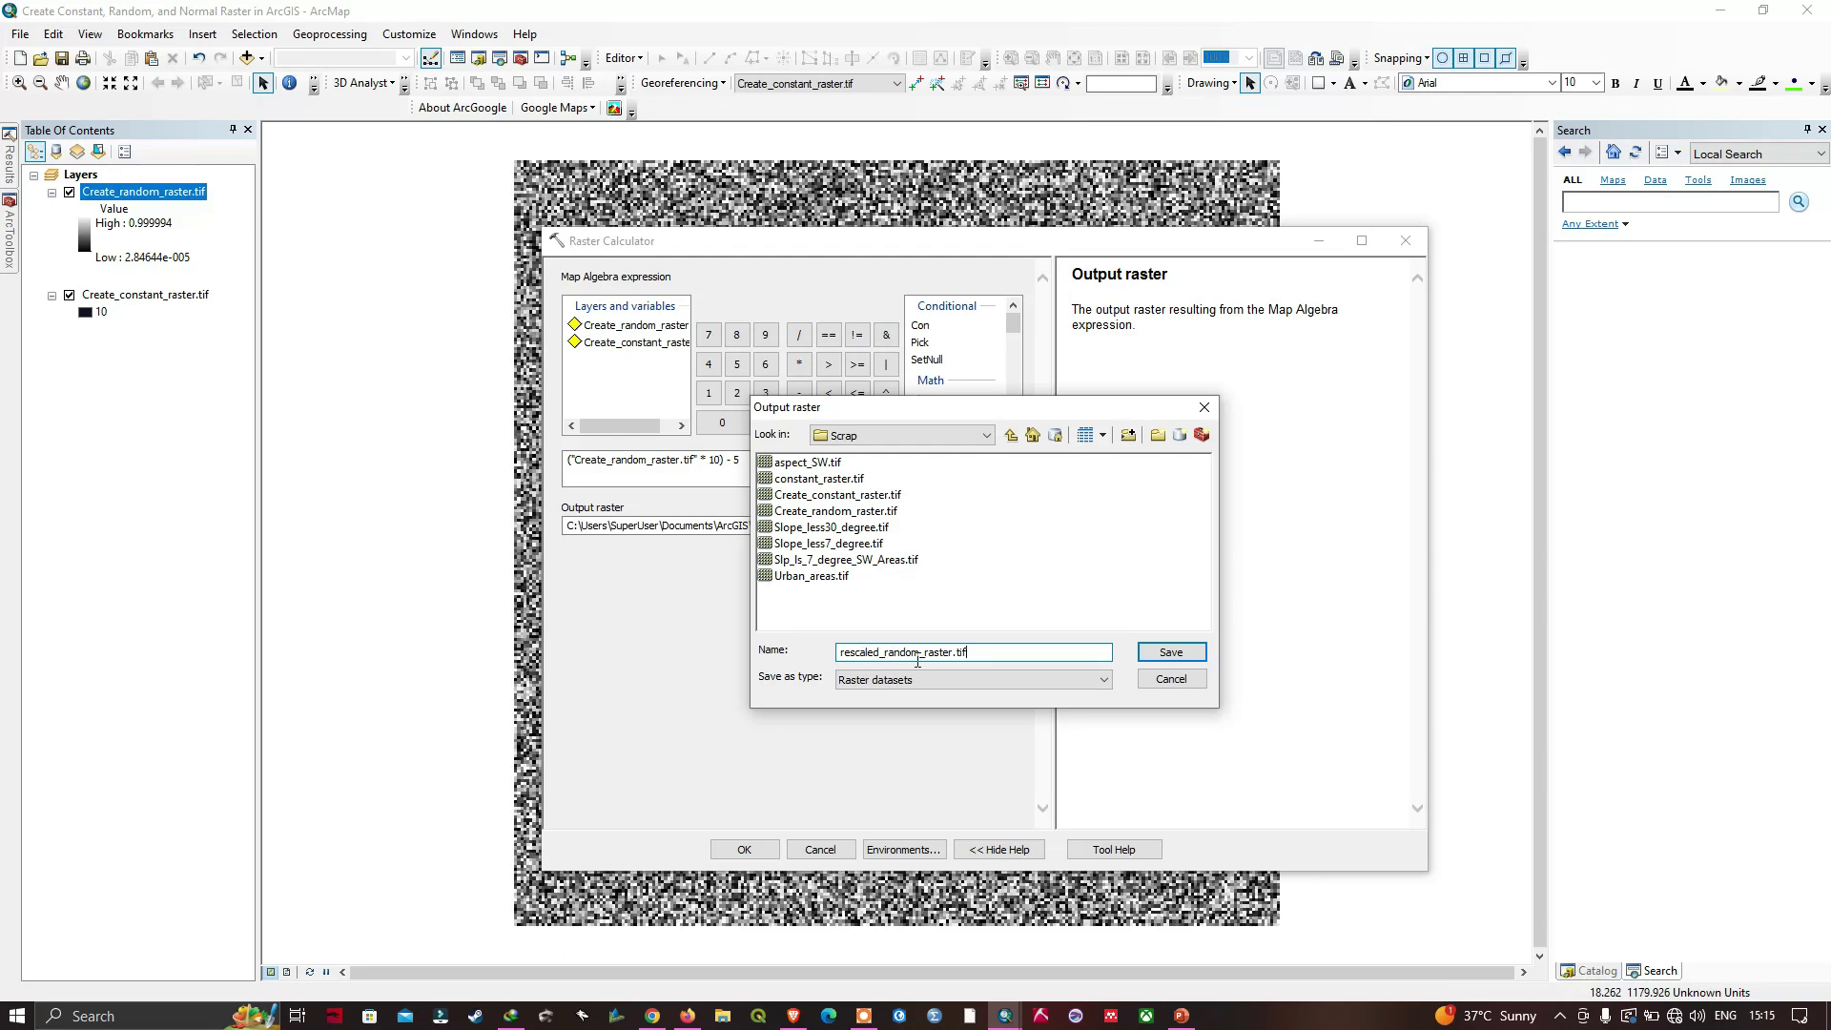
click(1183, 656)
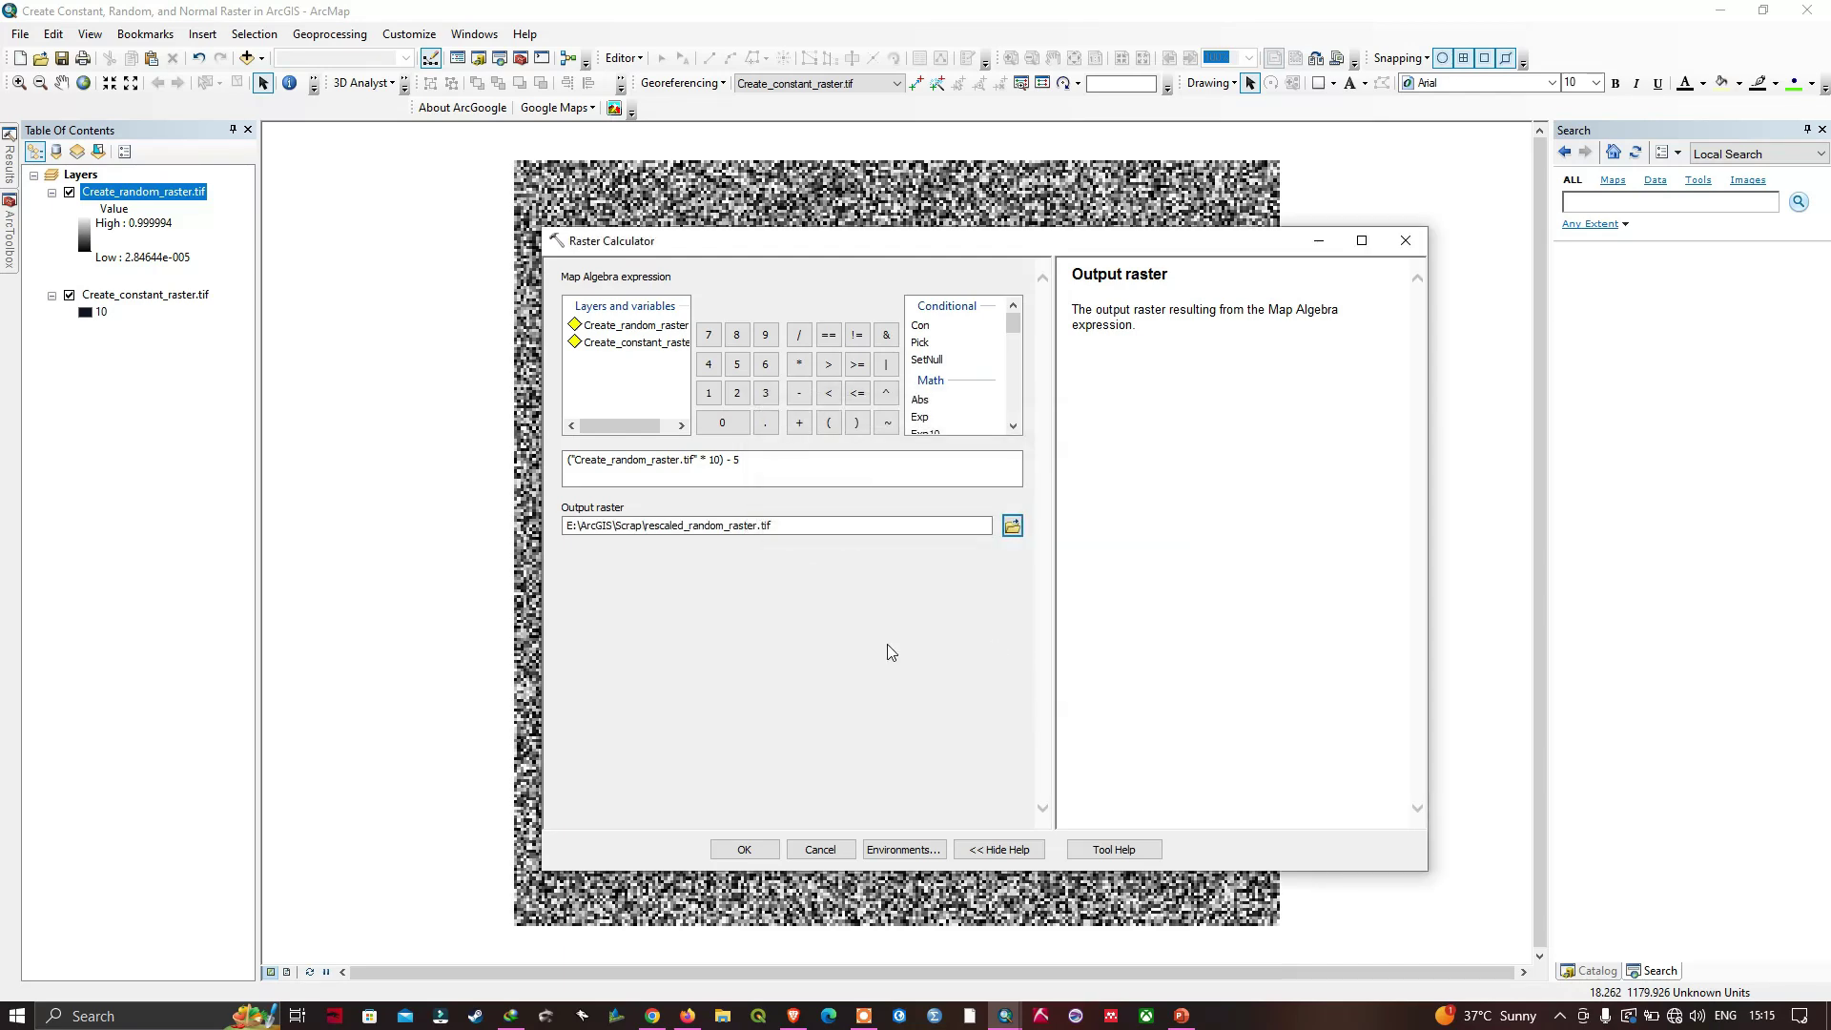
click(744, 849)
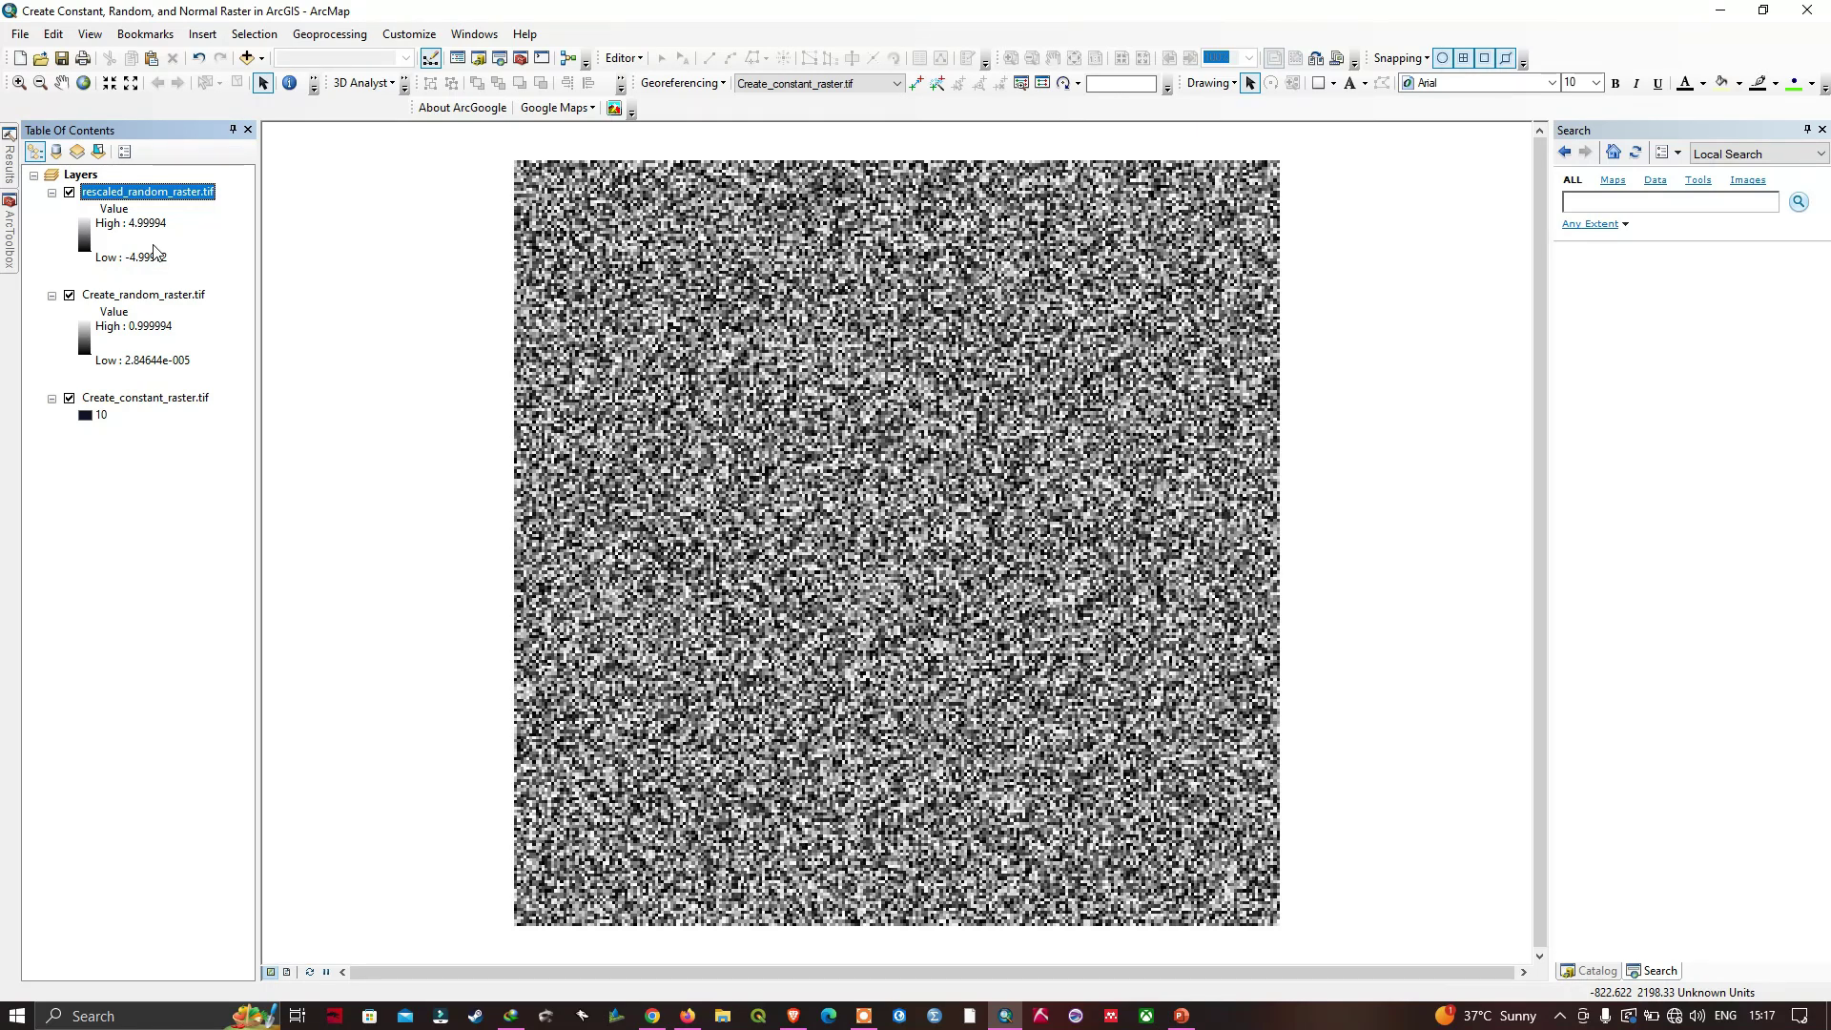
Raise the display transparency of the rescaled_random_raster.tif layer in its layer properties.
click(146, 191)
right_click(146, 191)
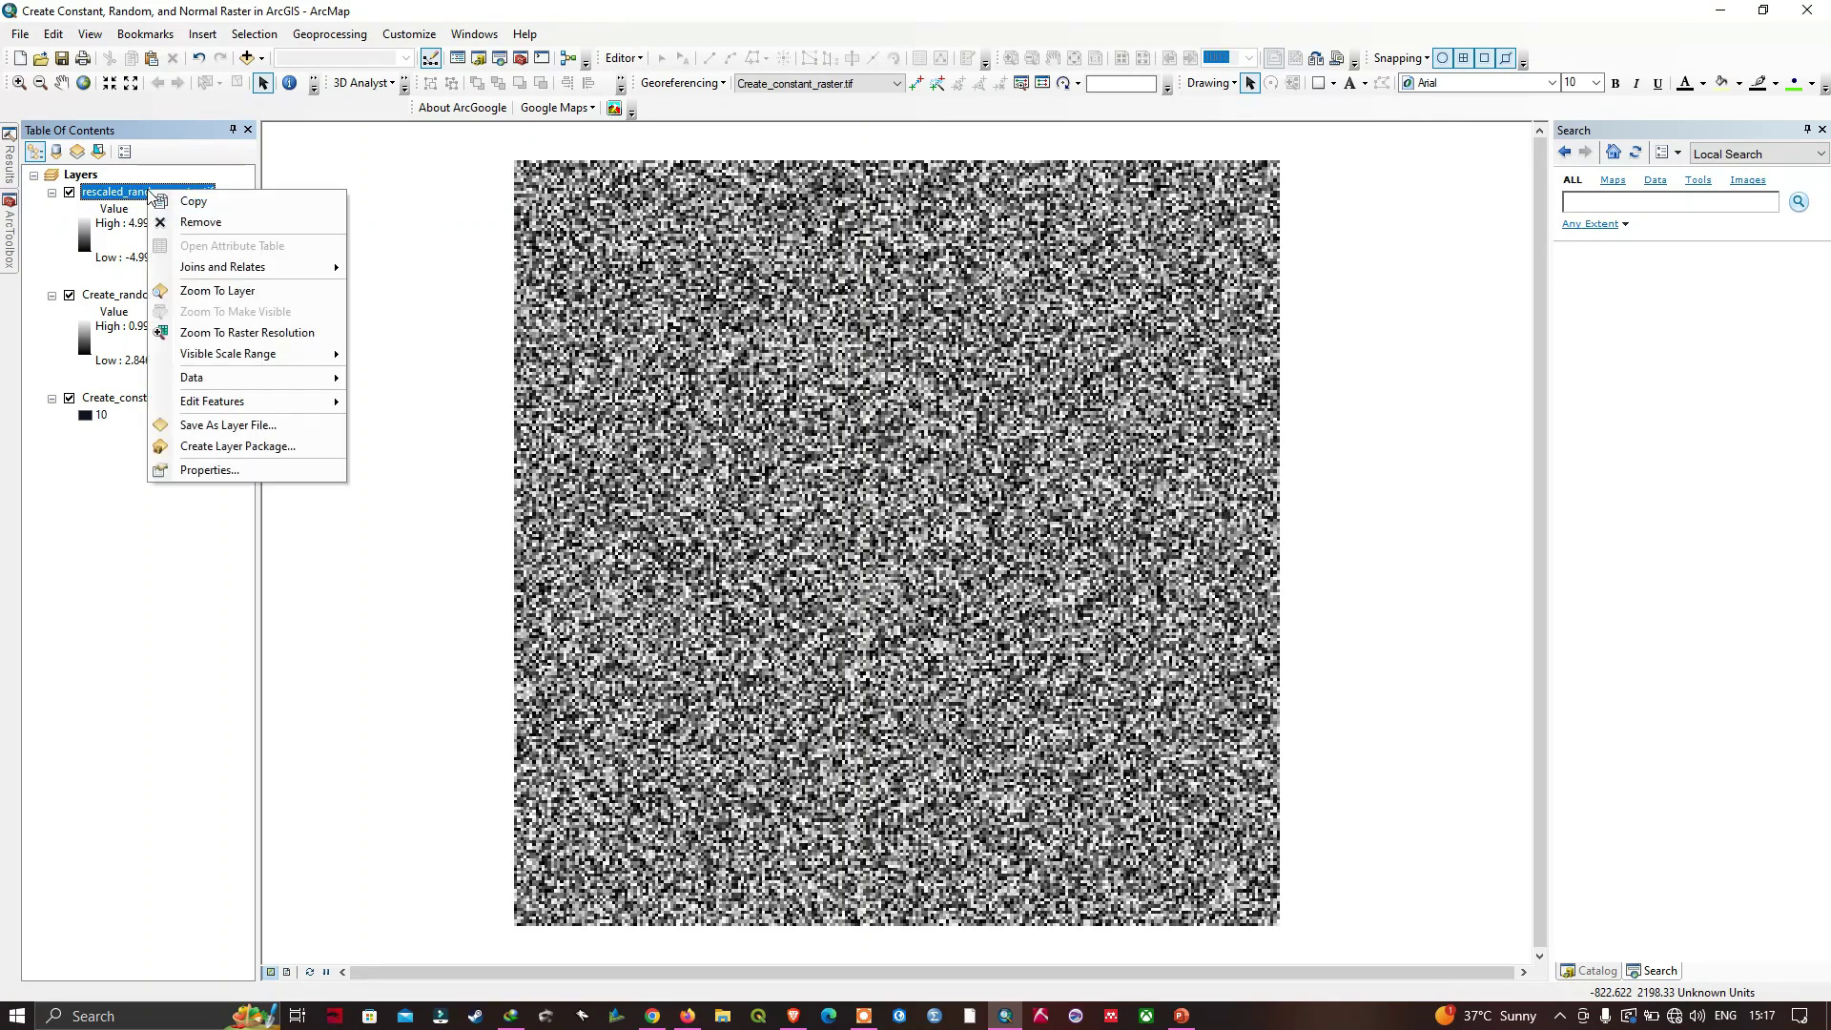
click(232, 477)
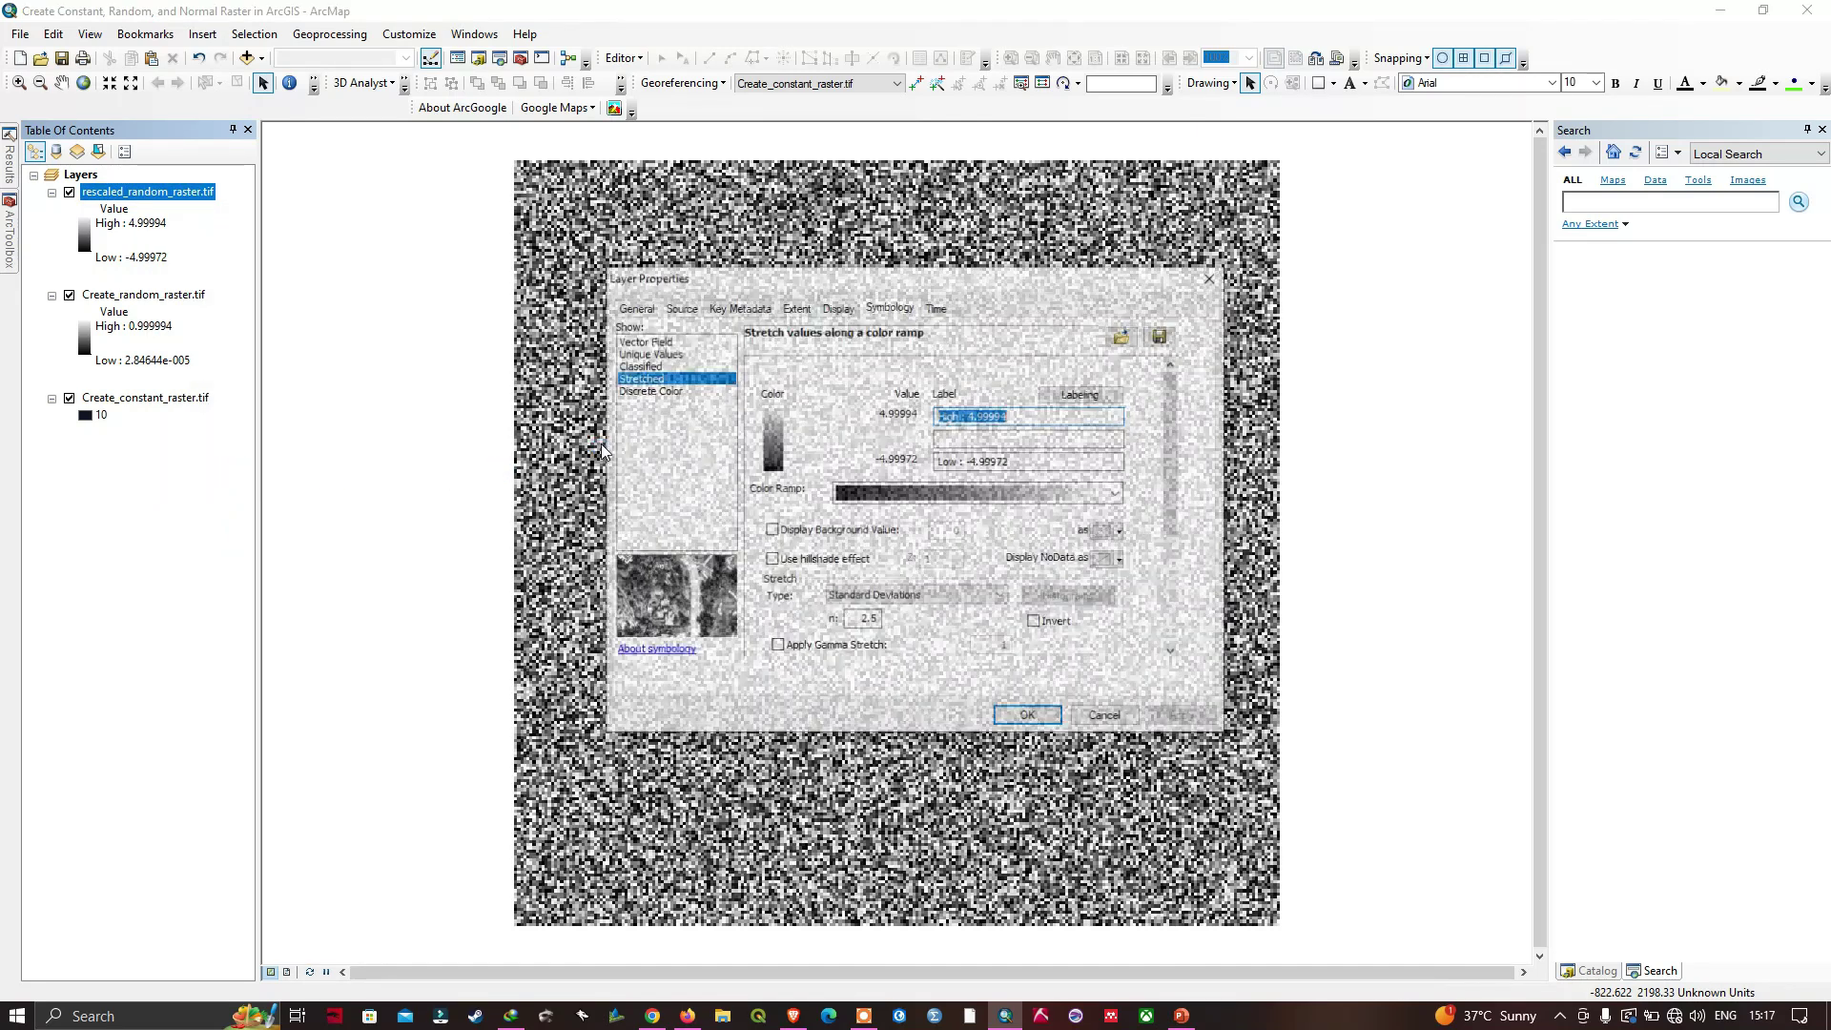
click(832, 307)
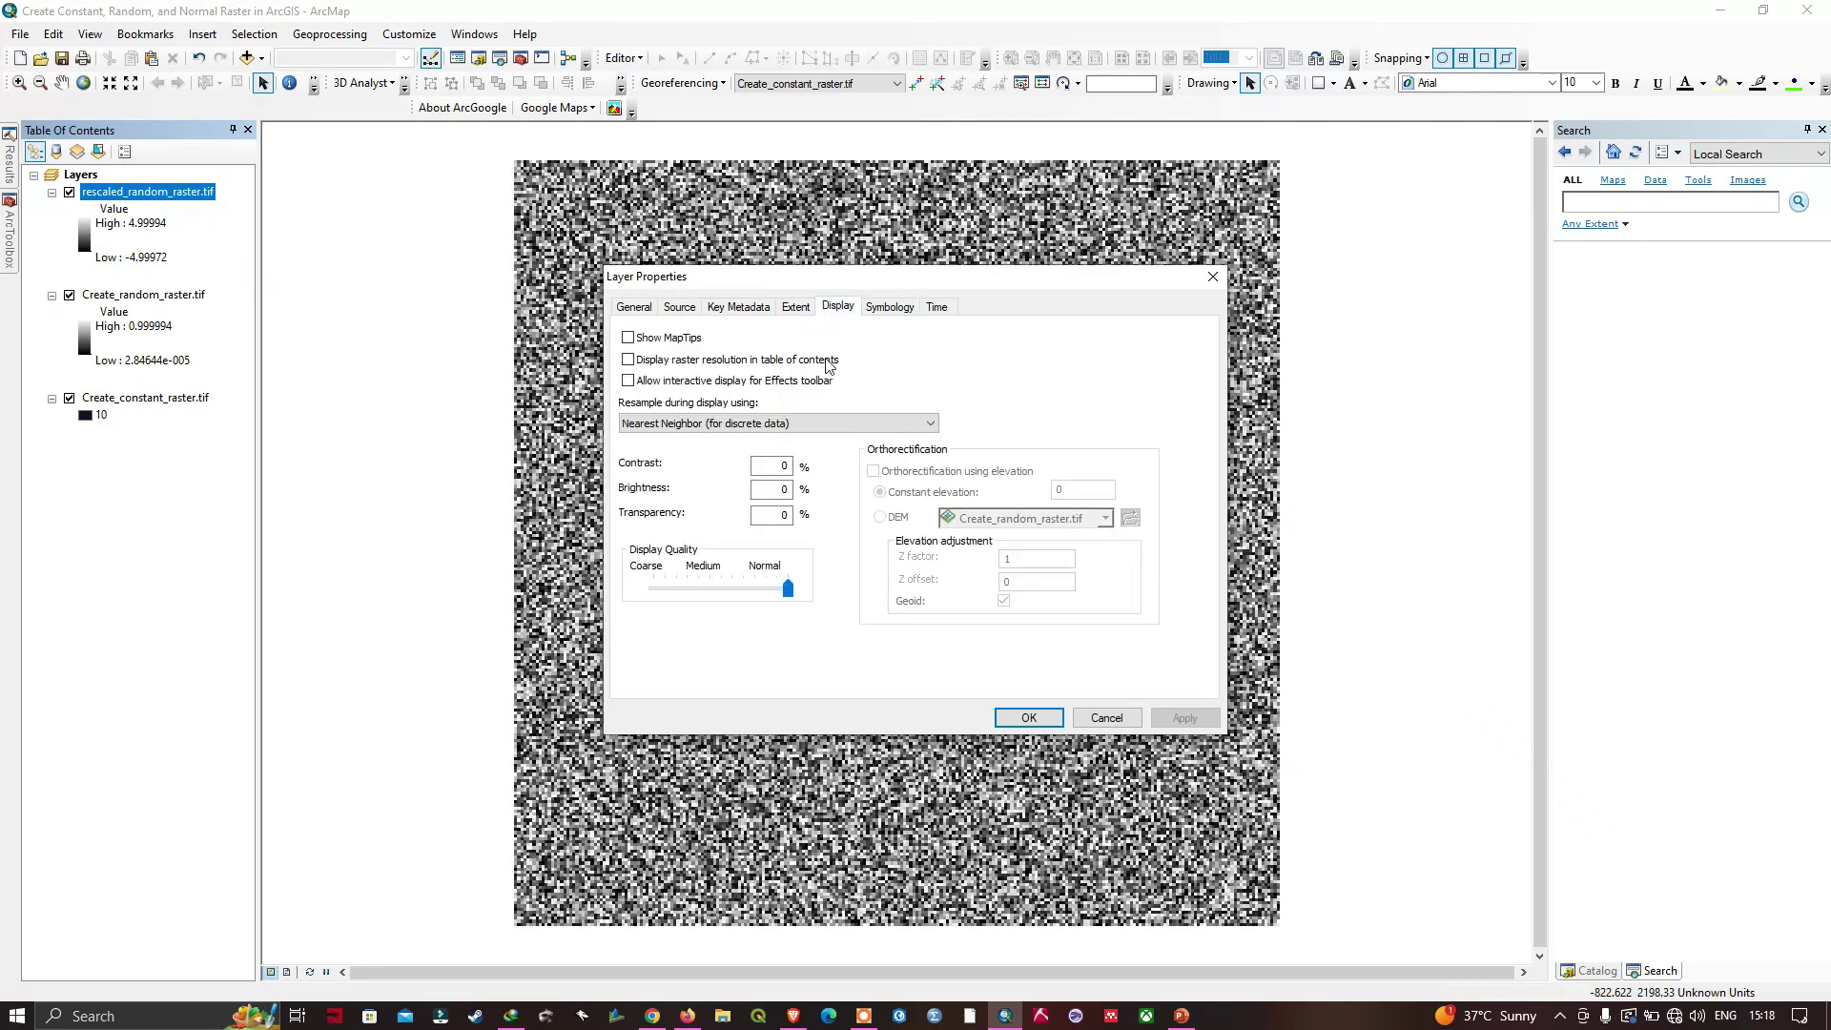
click(783, 517)
text(7)
click(1042, 725)
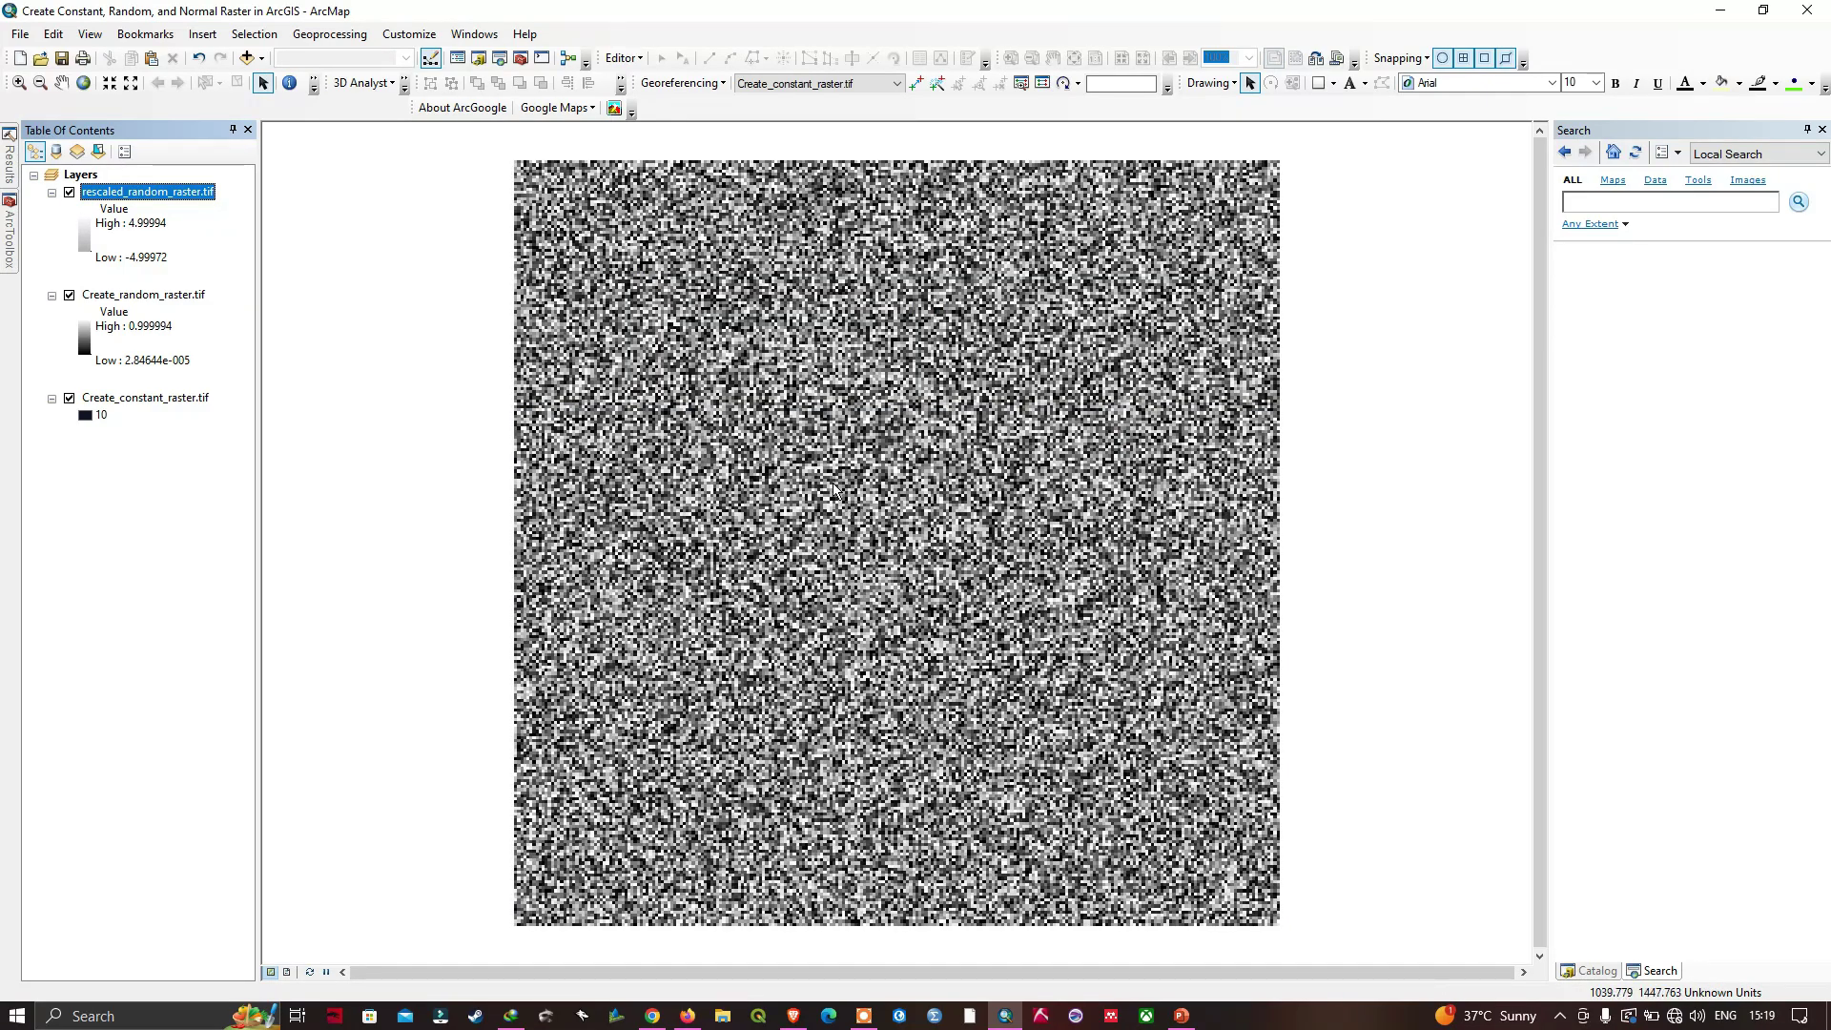
Examine the individual cells of the overlaid rasters up close and turn off the Create_random_raster.tif layer.
scroll(833, 479, down, 5)
scroll(833, 482, down, 3)
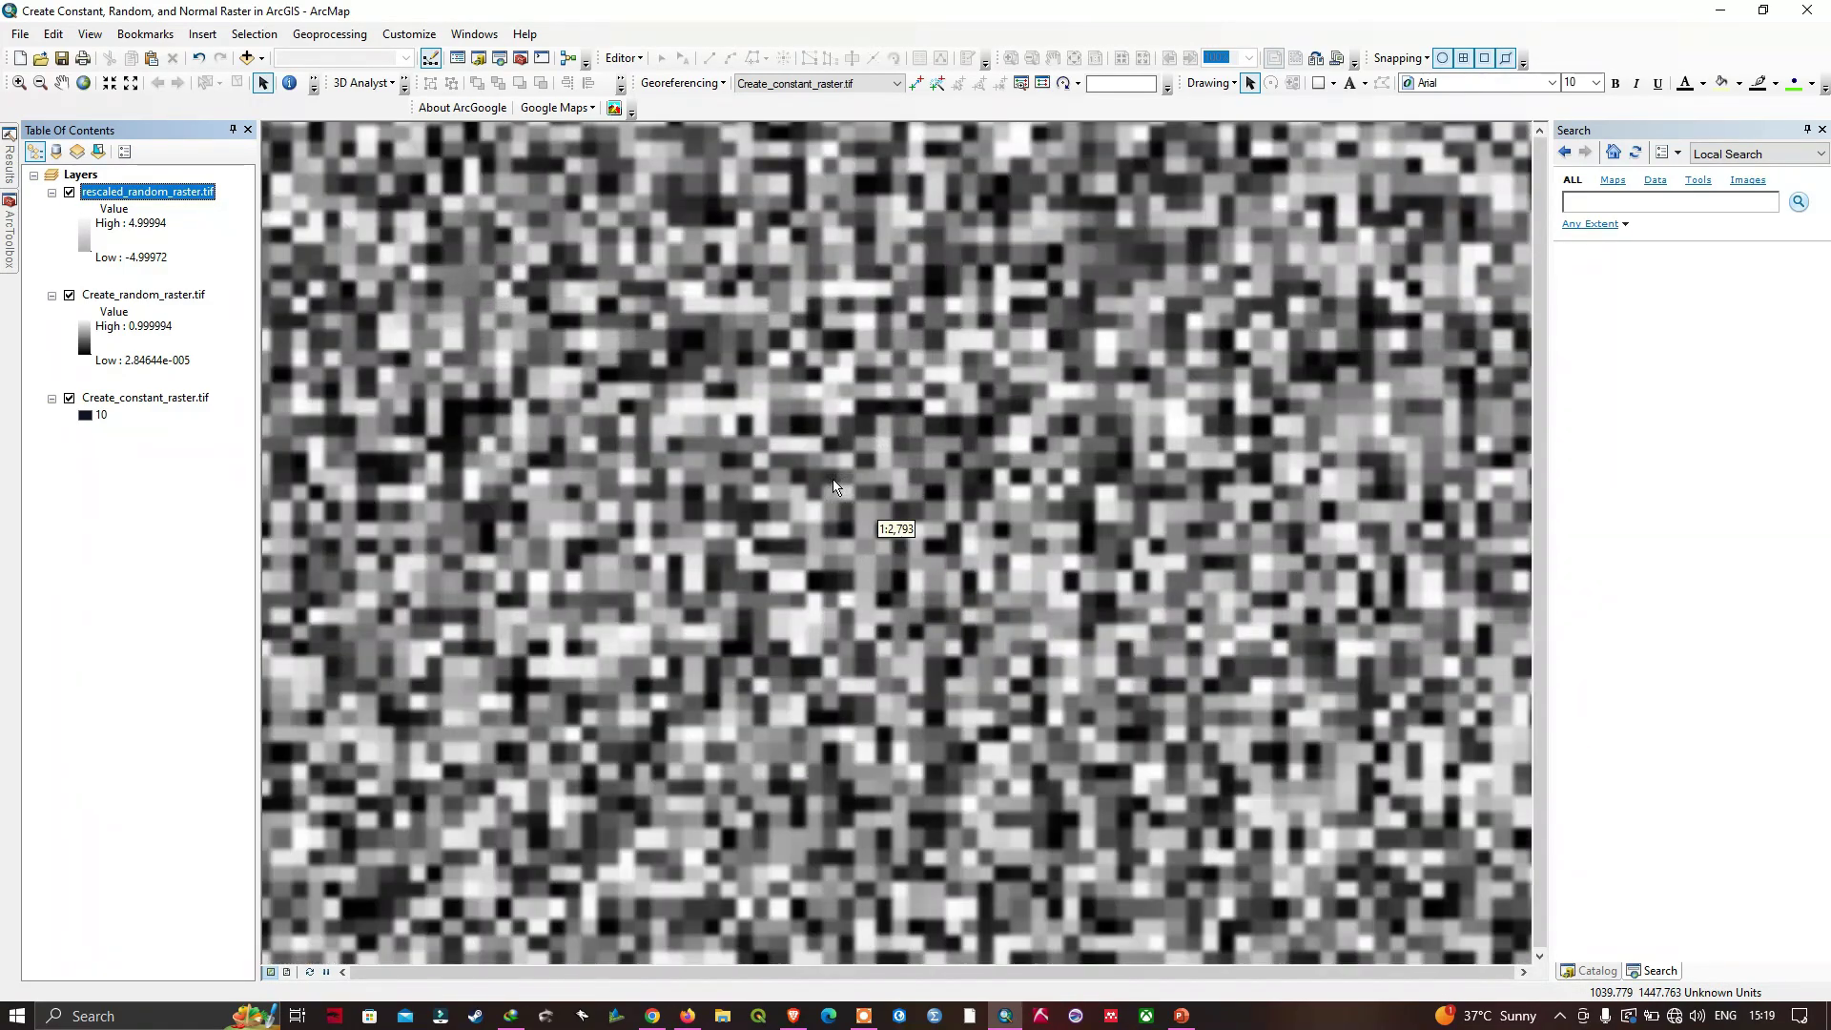
scroll(834, 486, down, 2)
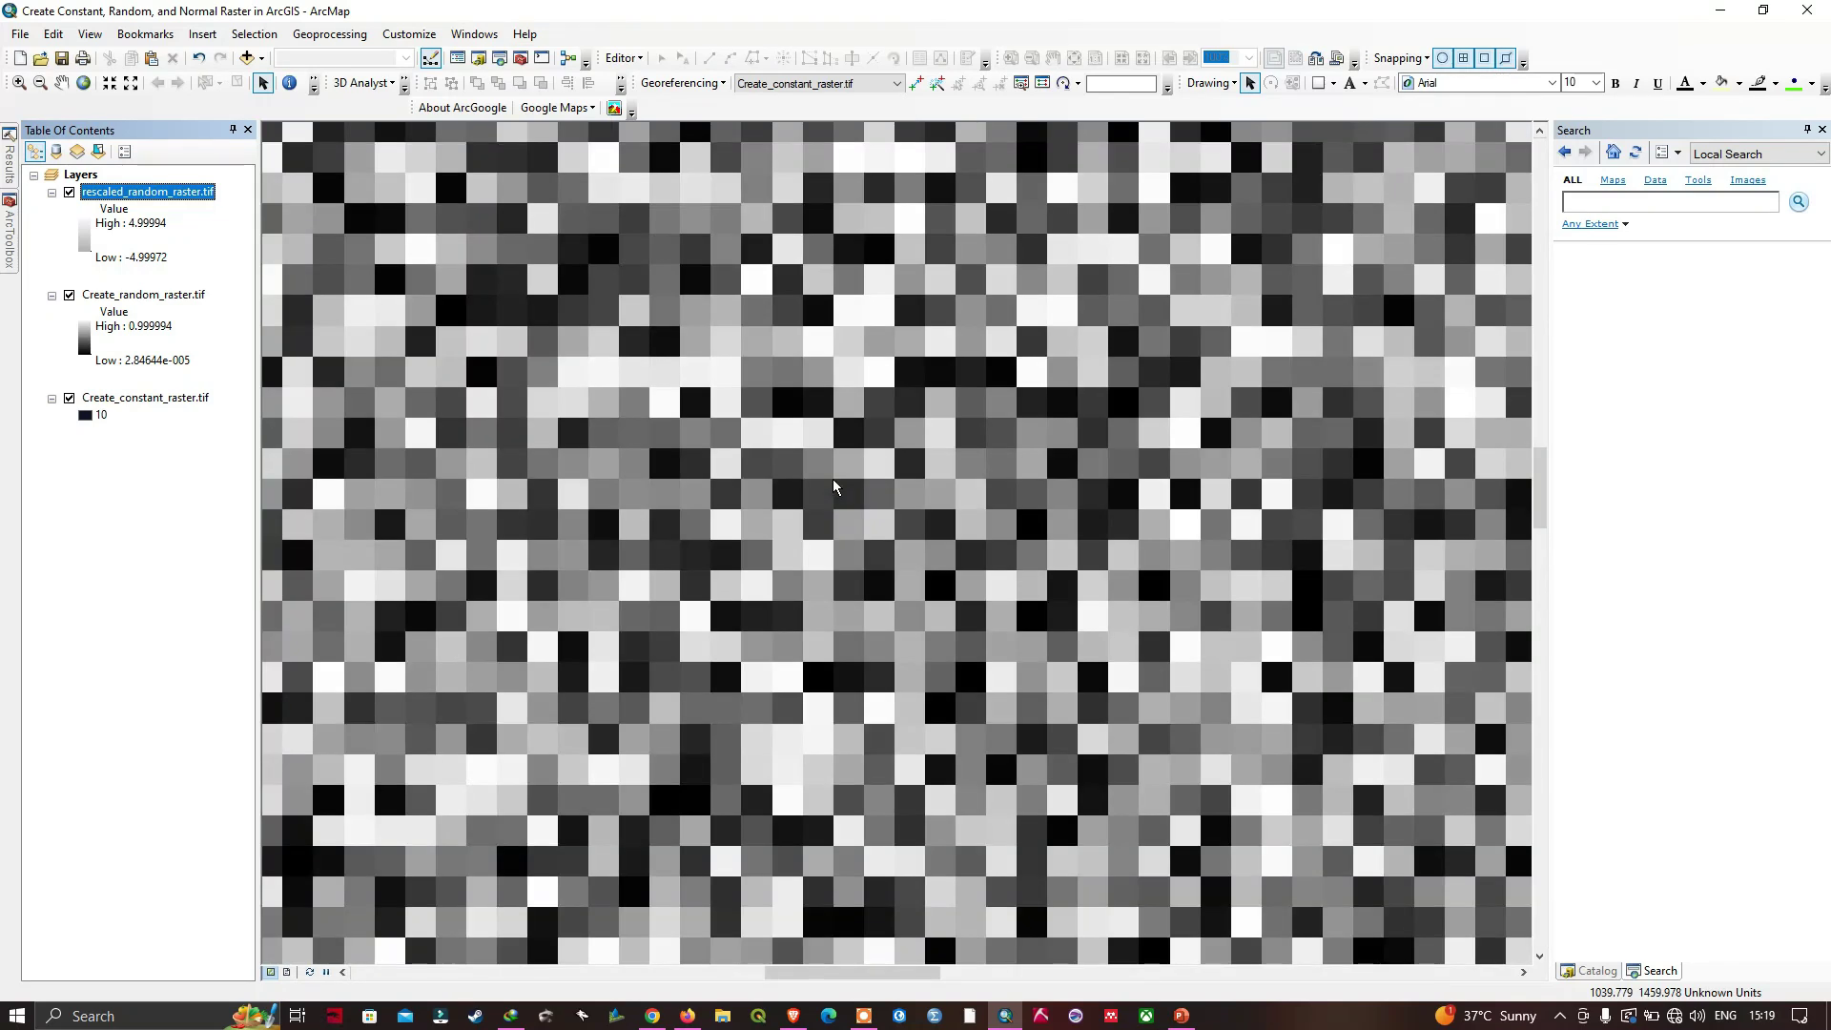
scroll(833, 486, down, 3)
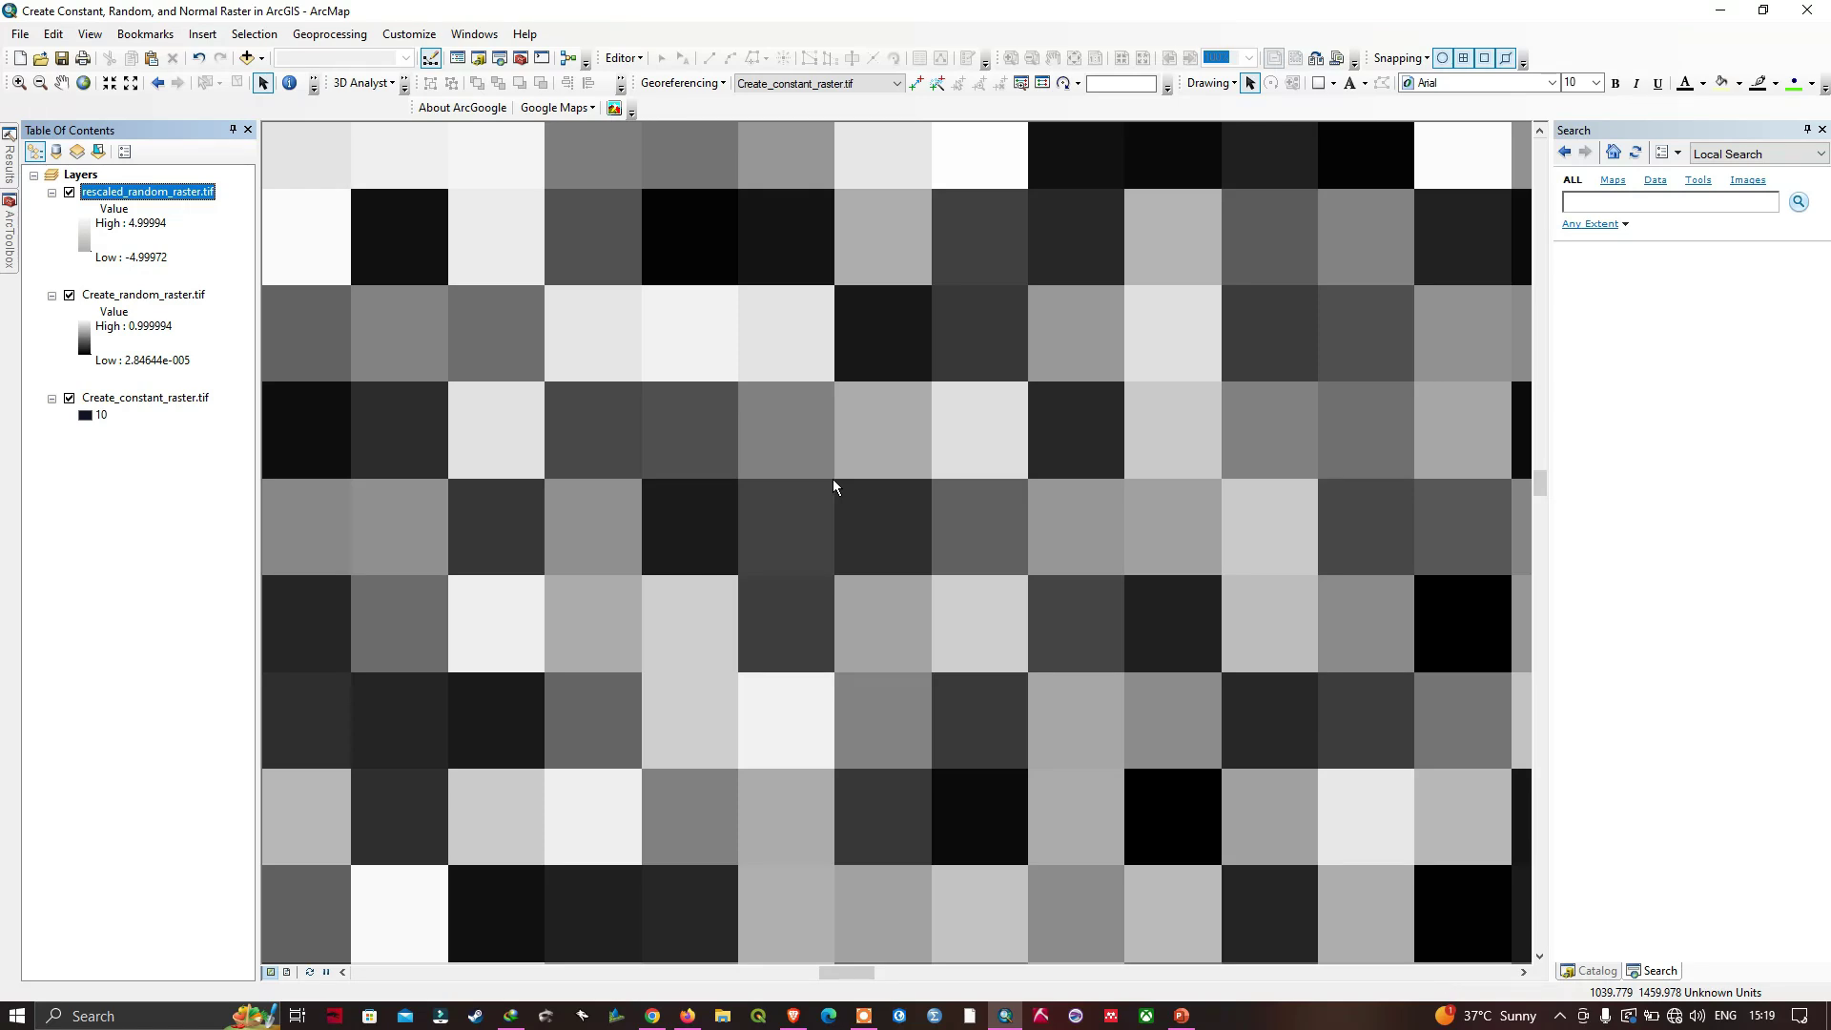
scroll(763, 578, down, 2)
scroll(775, 574, up, 5)
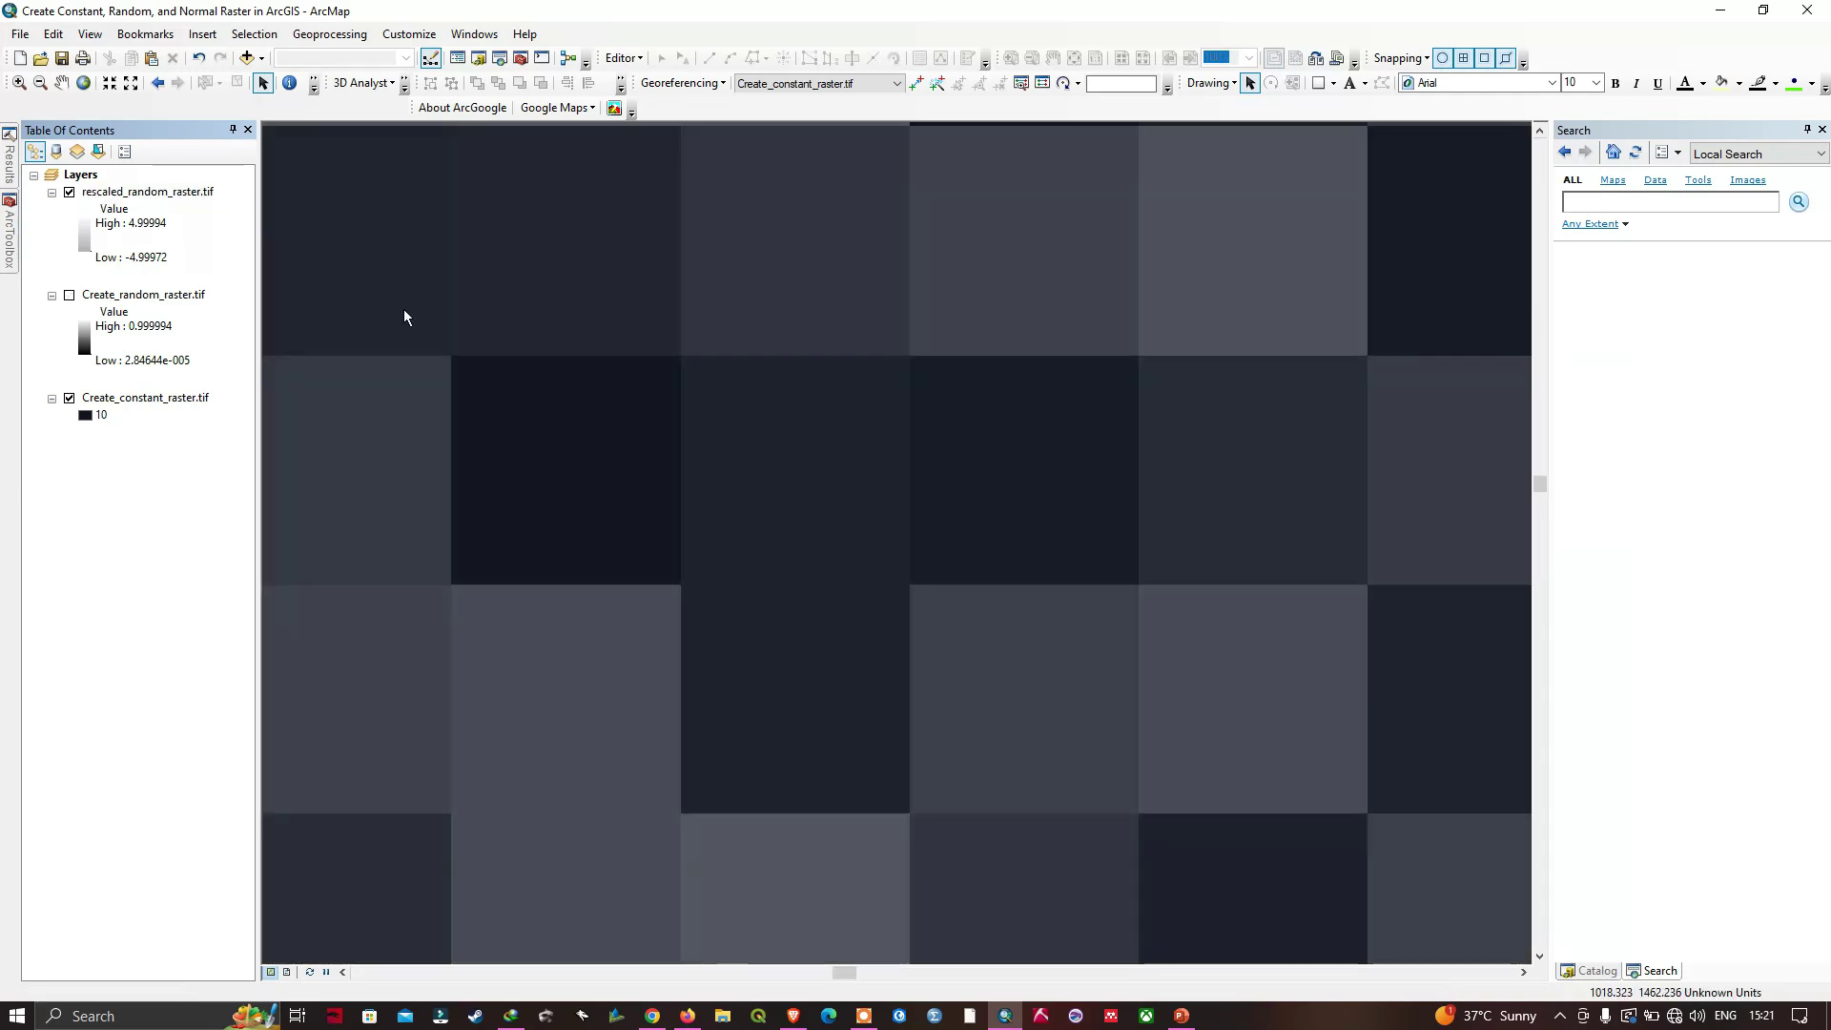
Start the Create Normal Raster tool and set its output raster to create_normal_raster.tif in the Scrap folder.
click(10, 234)
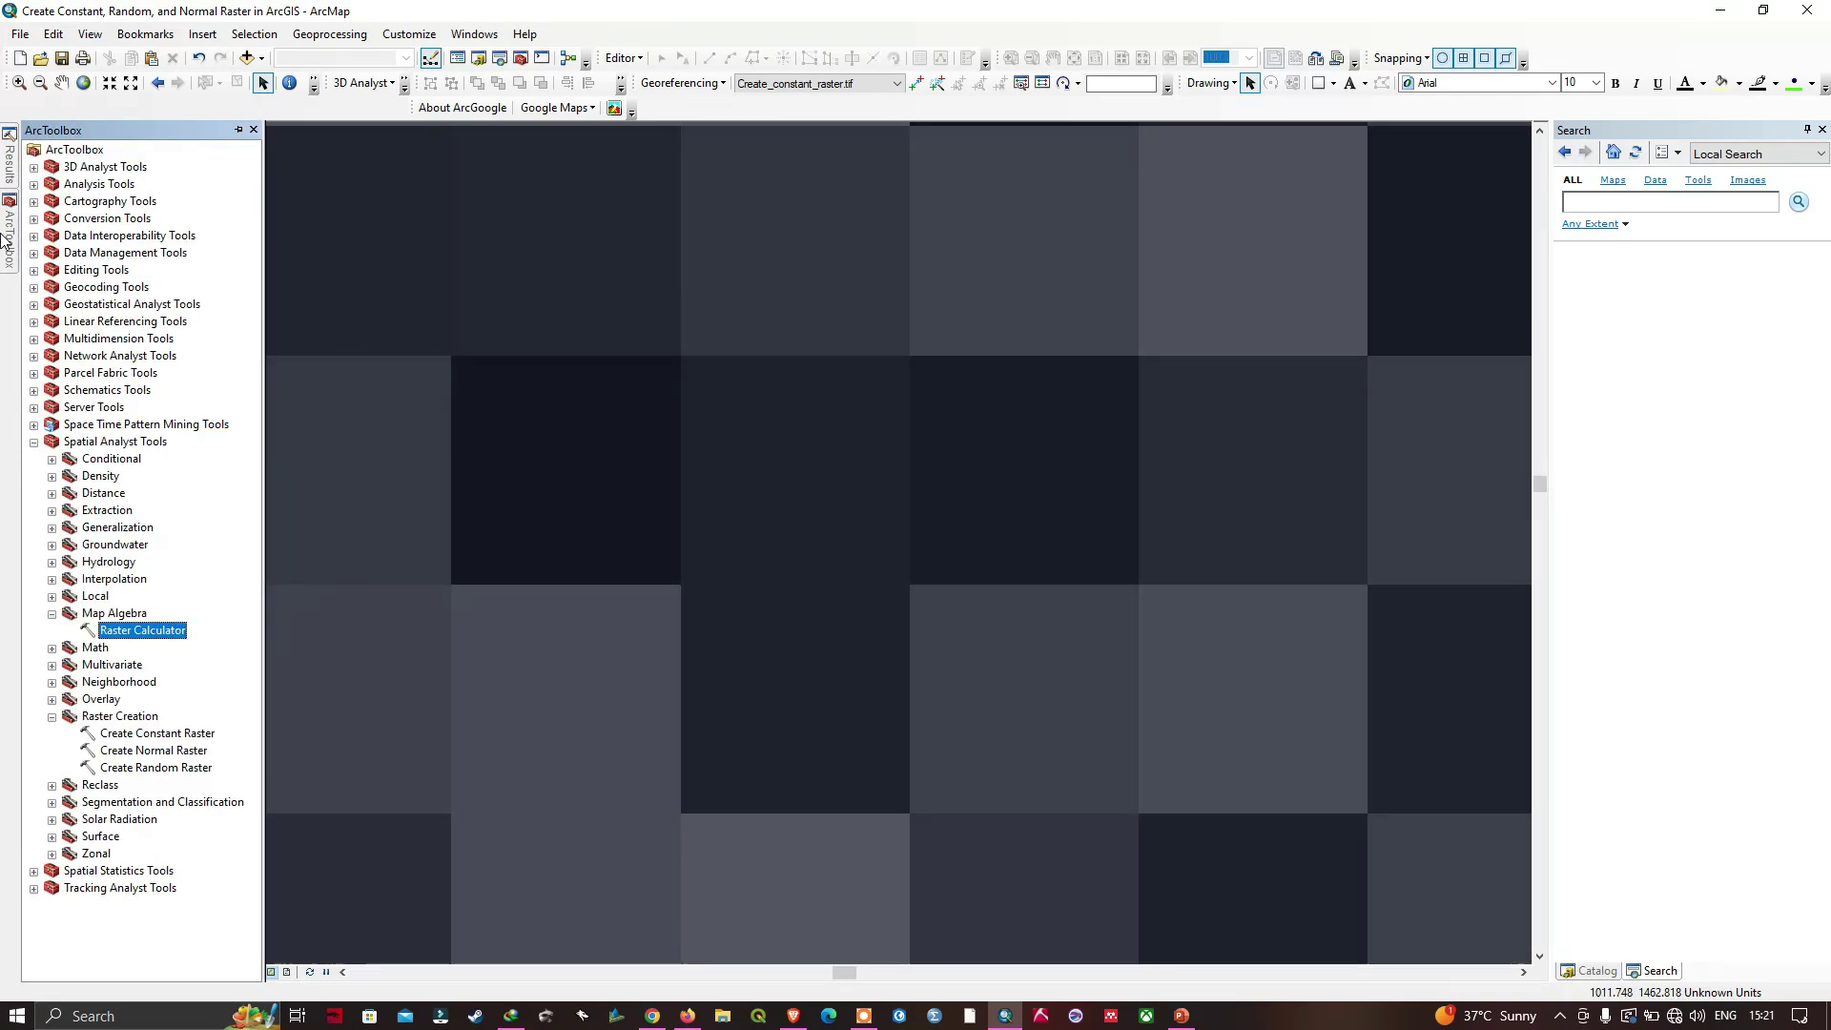
click(170, 750)
double_click(171, 749)
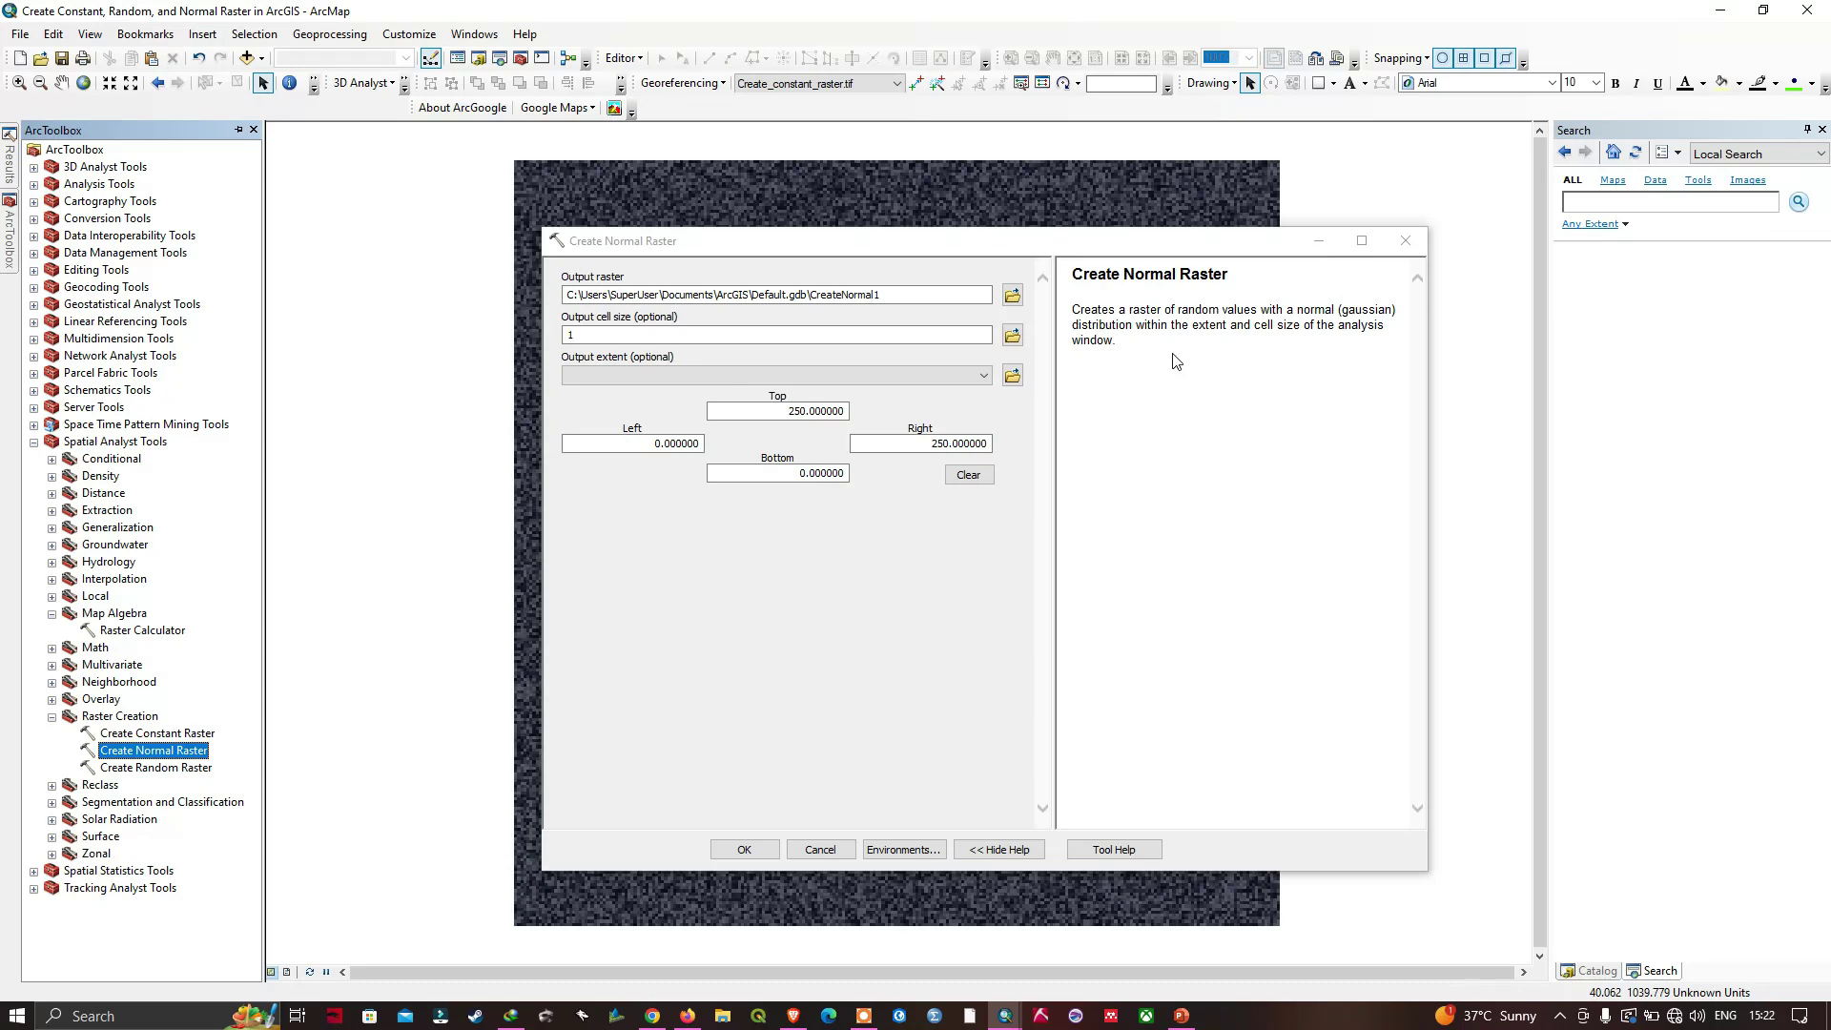
click(1012, 297)
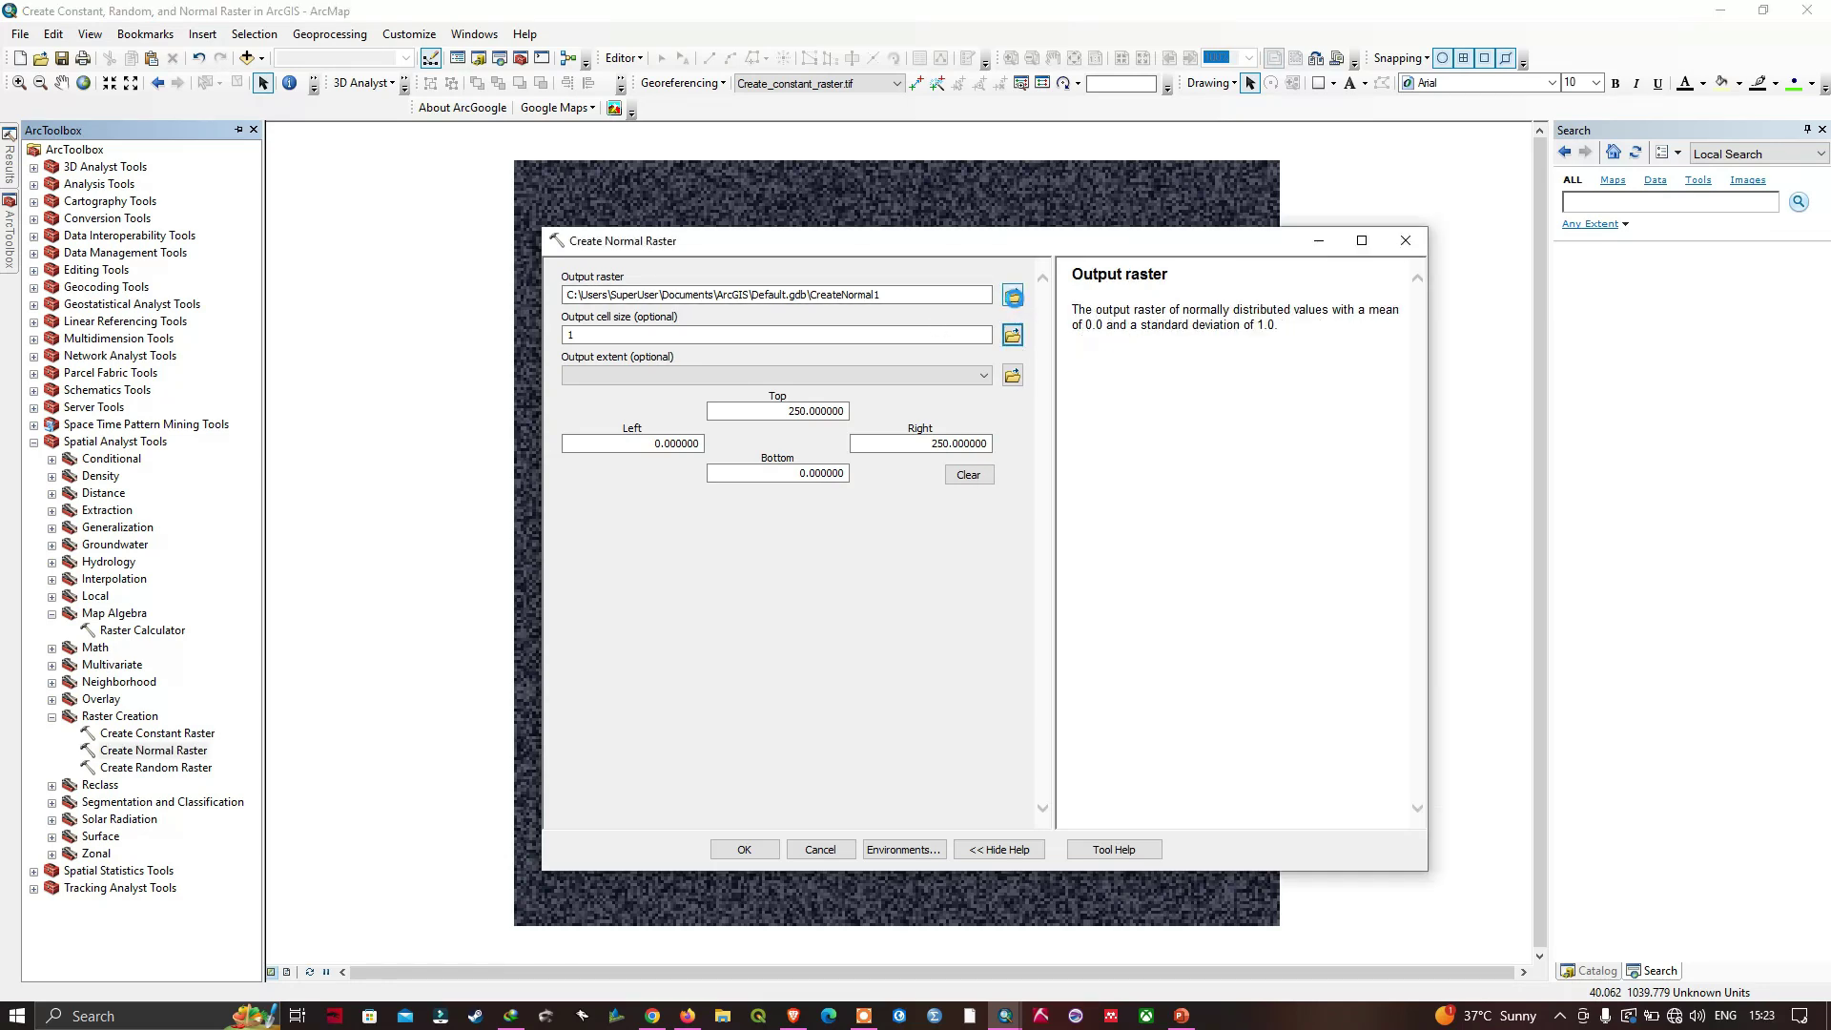
text(create_normal_raster.tif)
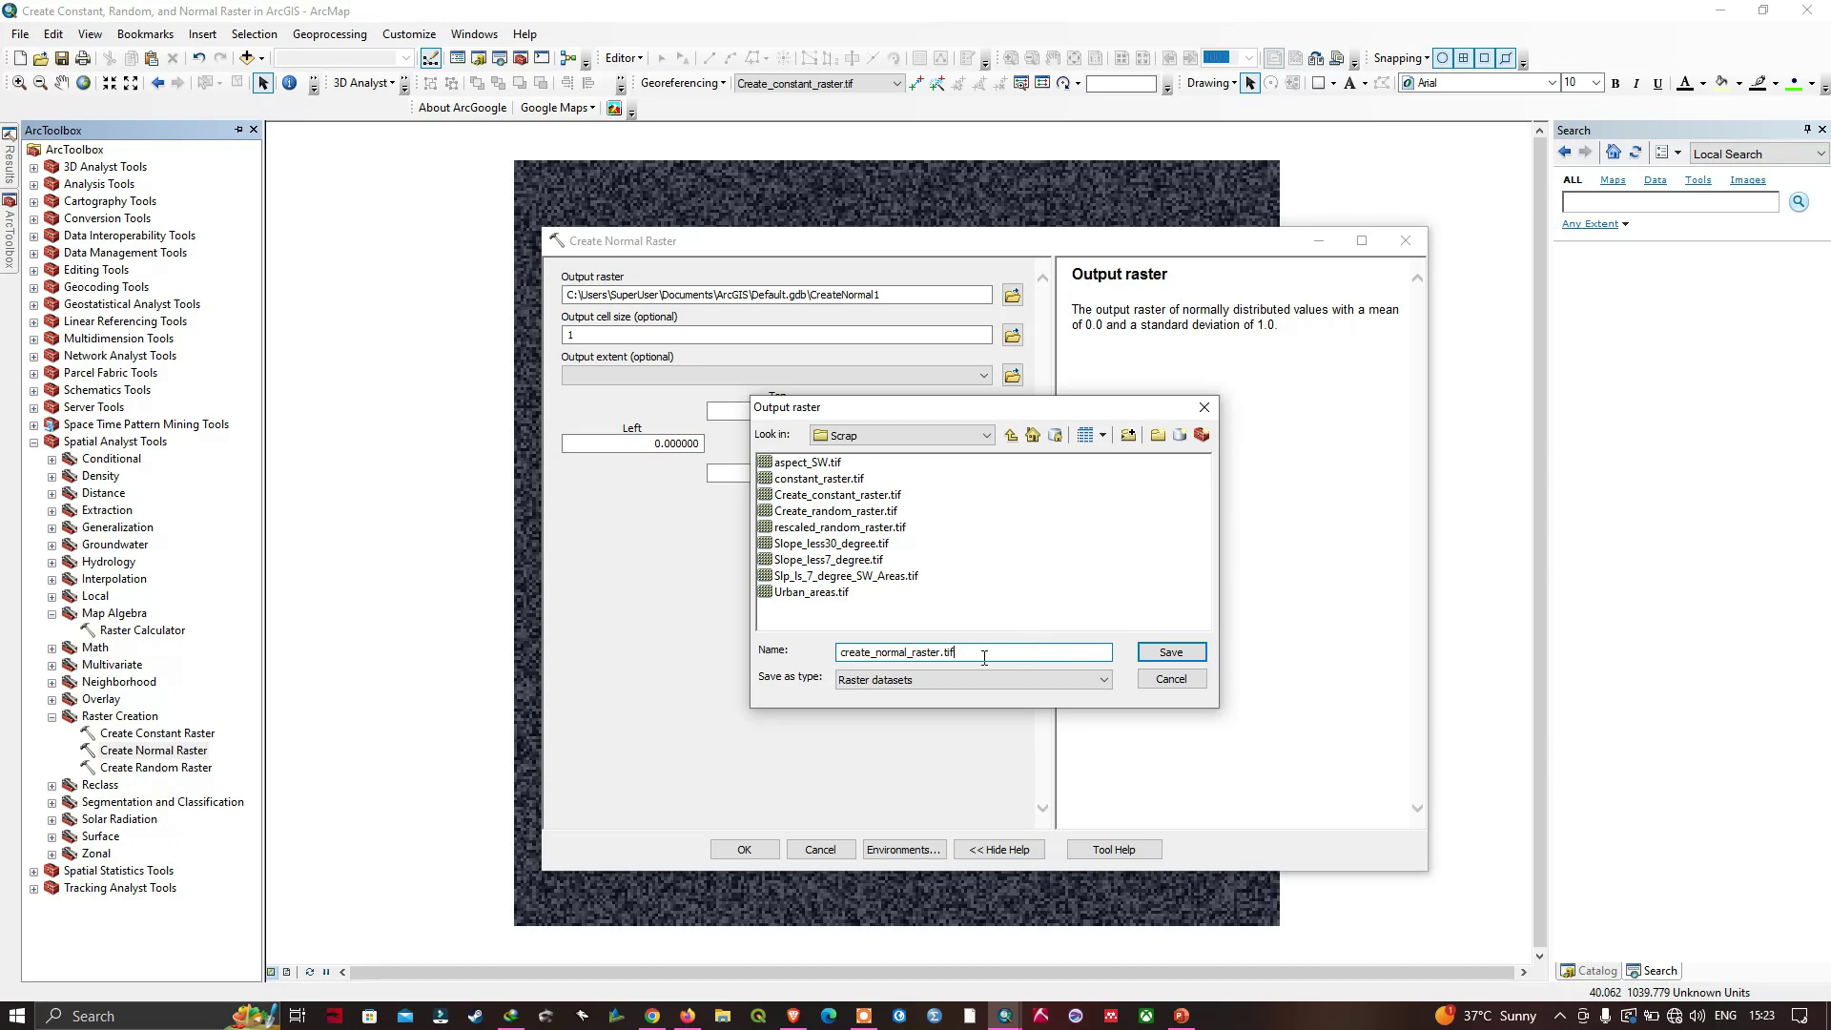
click(1171, 651)
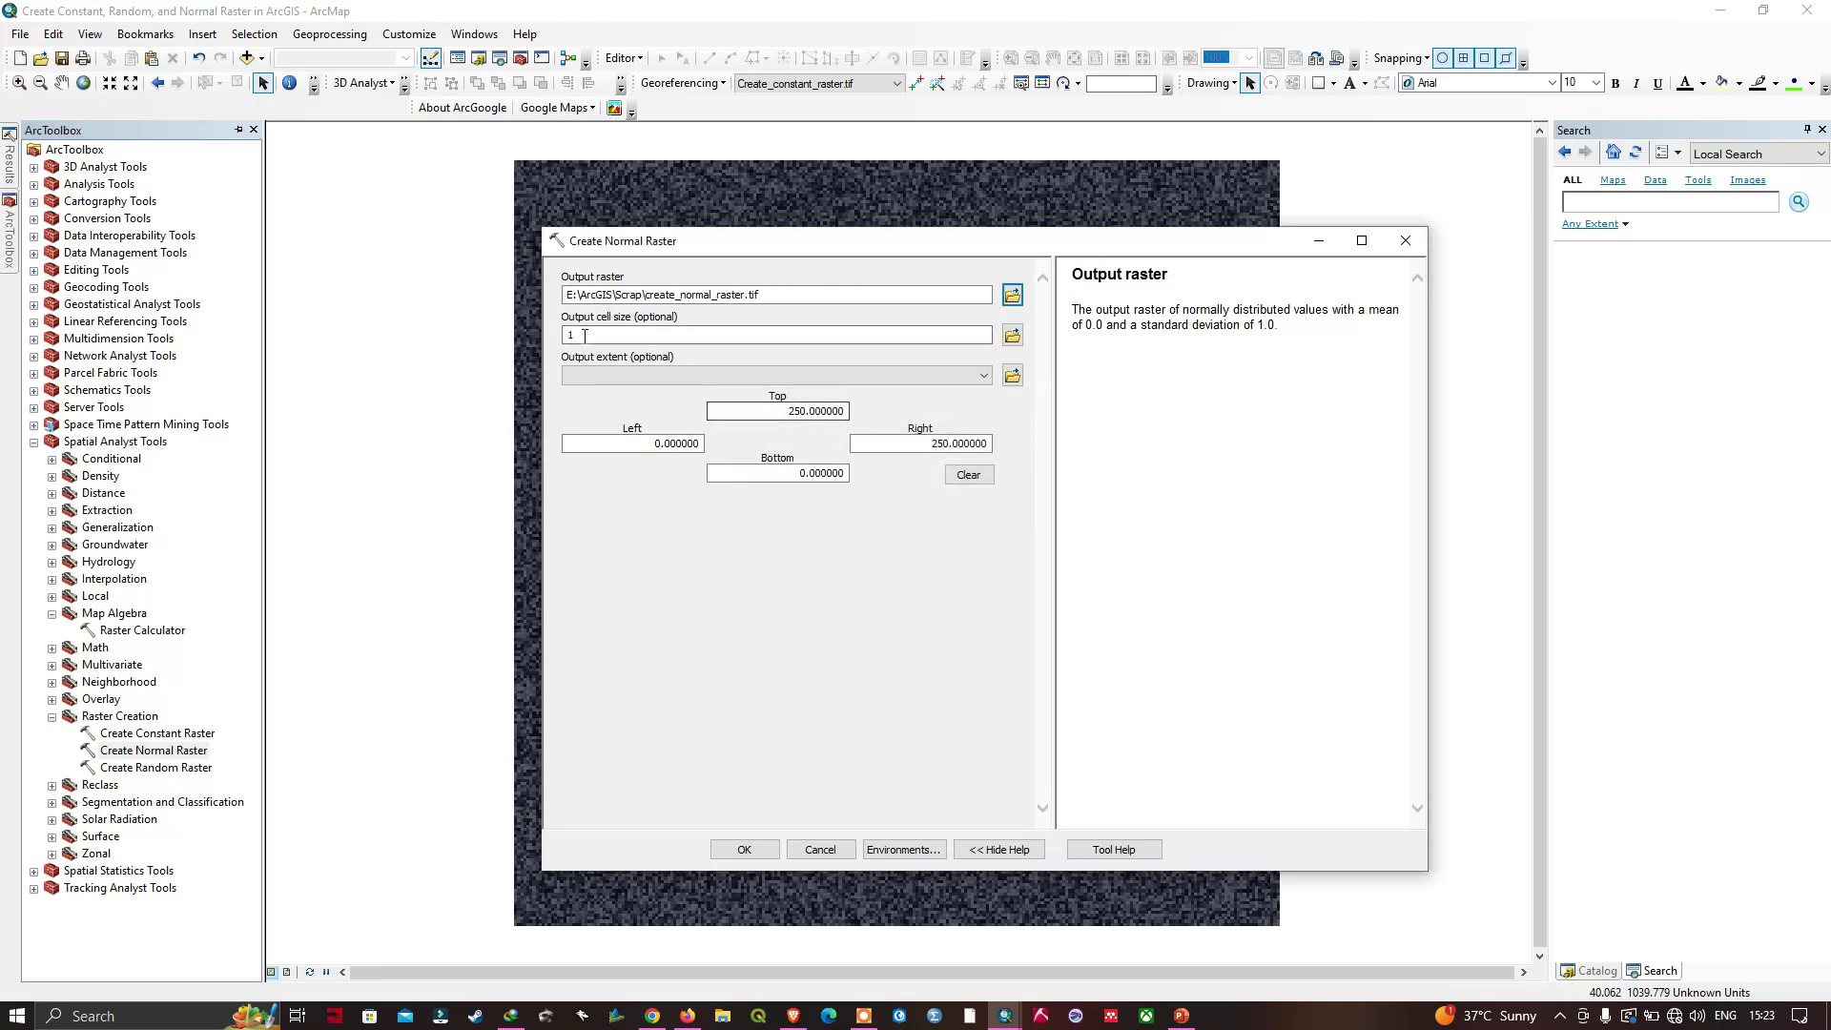
Set the normal raster's output cell size to 10 and its output extent to Same as layer Create_constant_raster.tif.
click(615, 335)
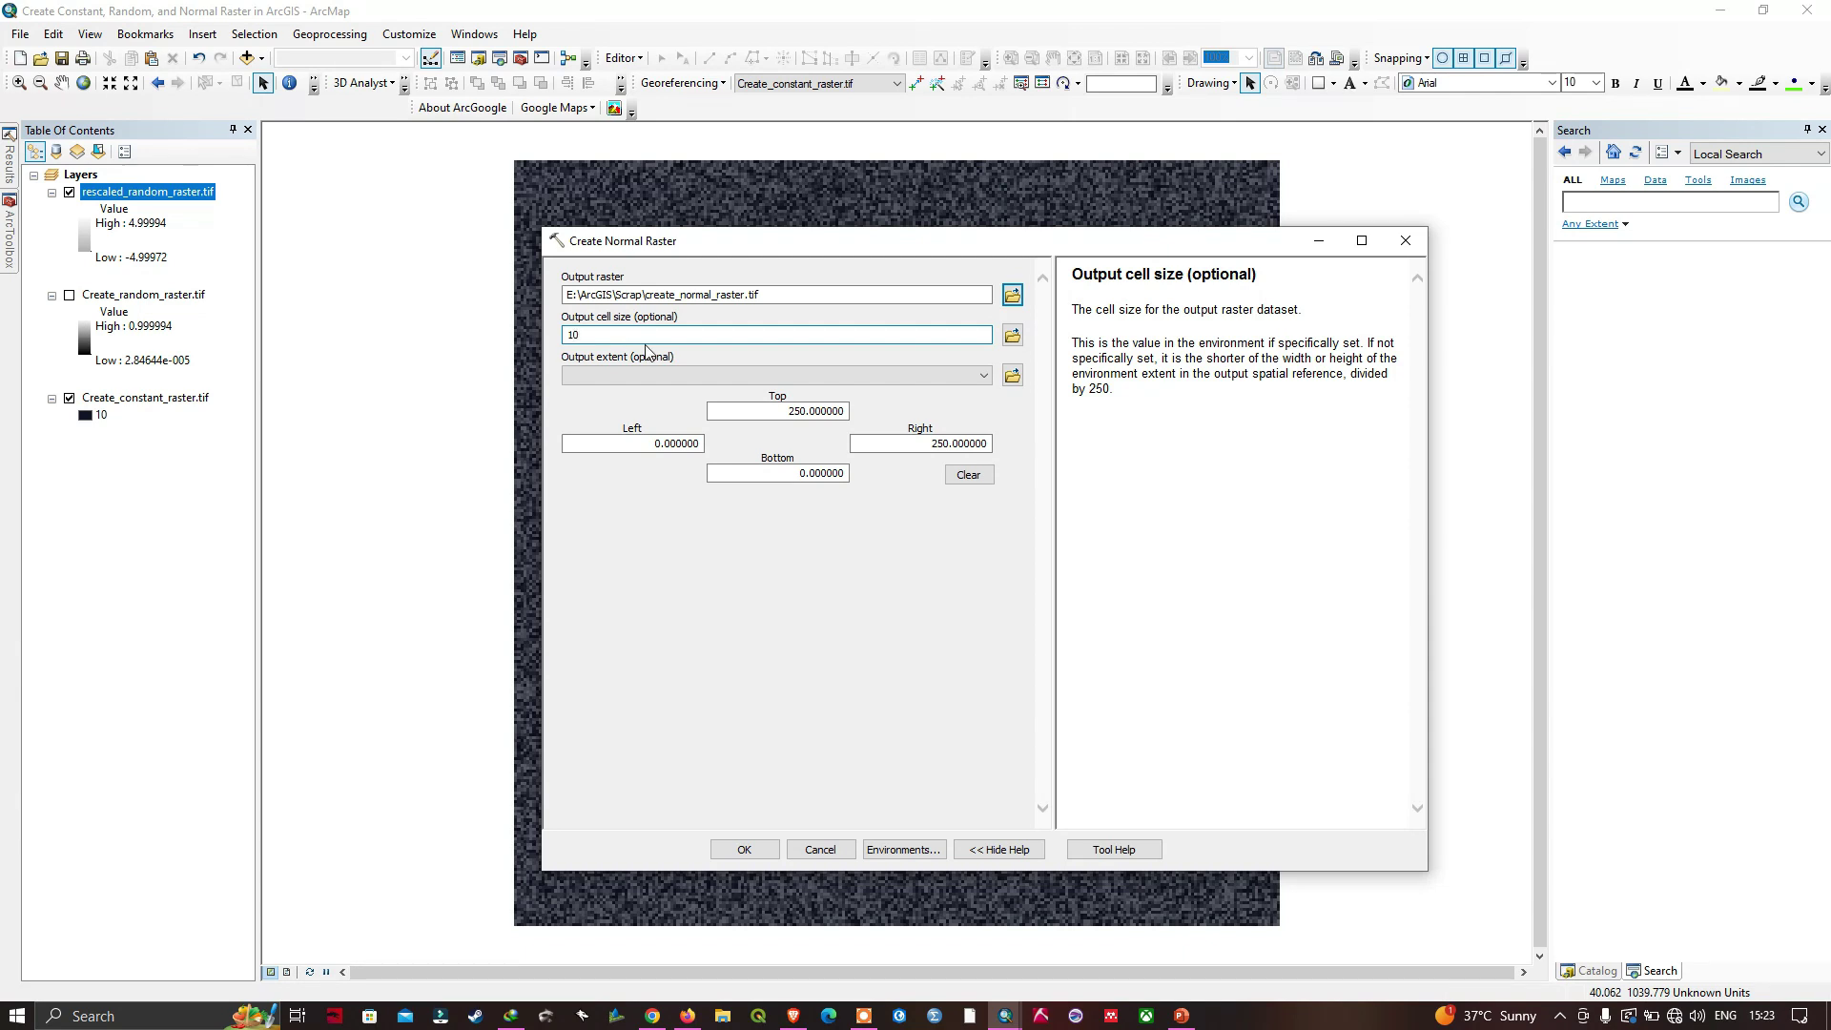
click(963, 375)
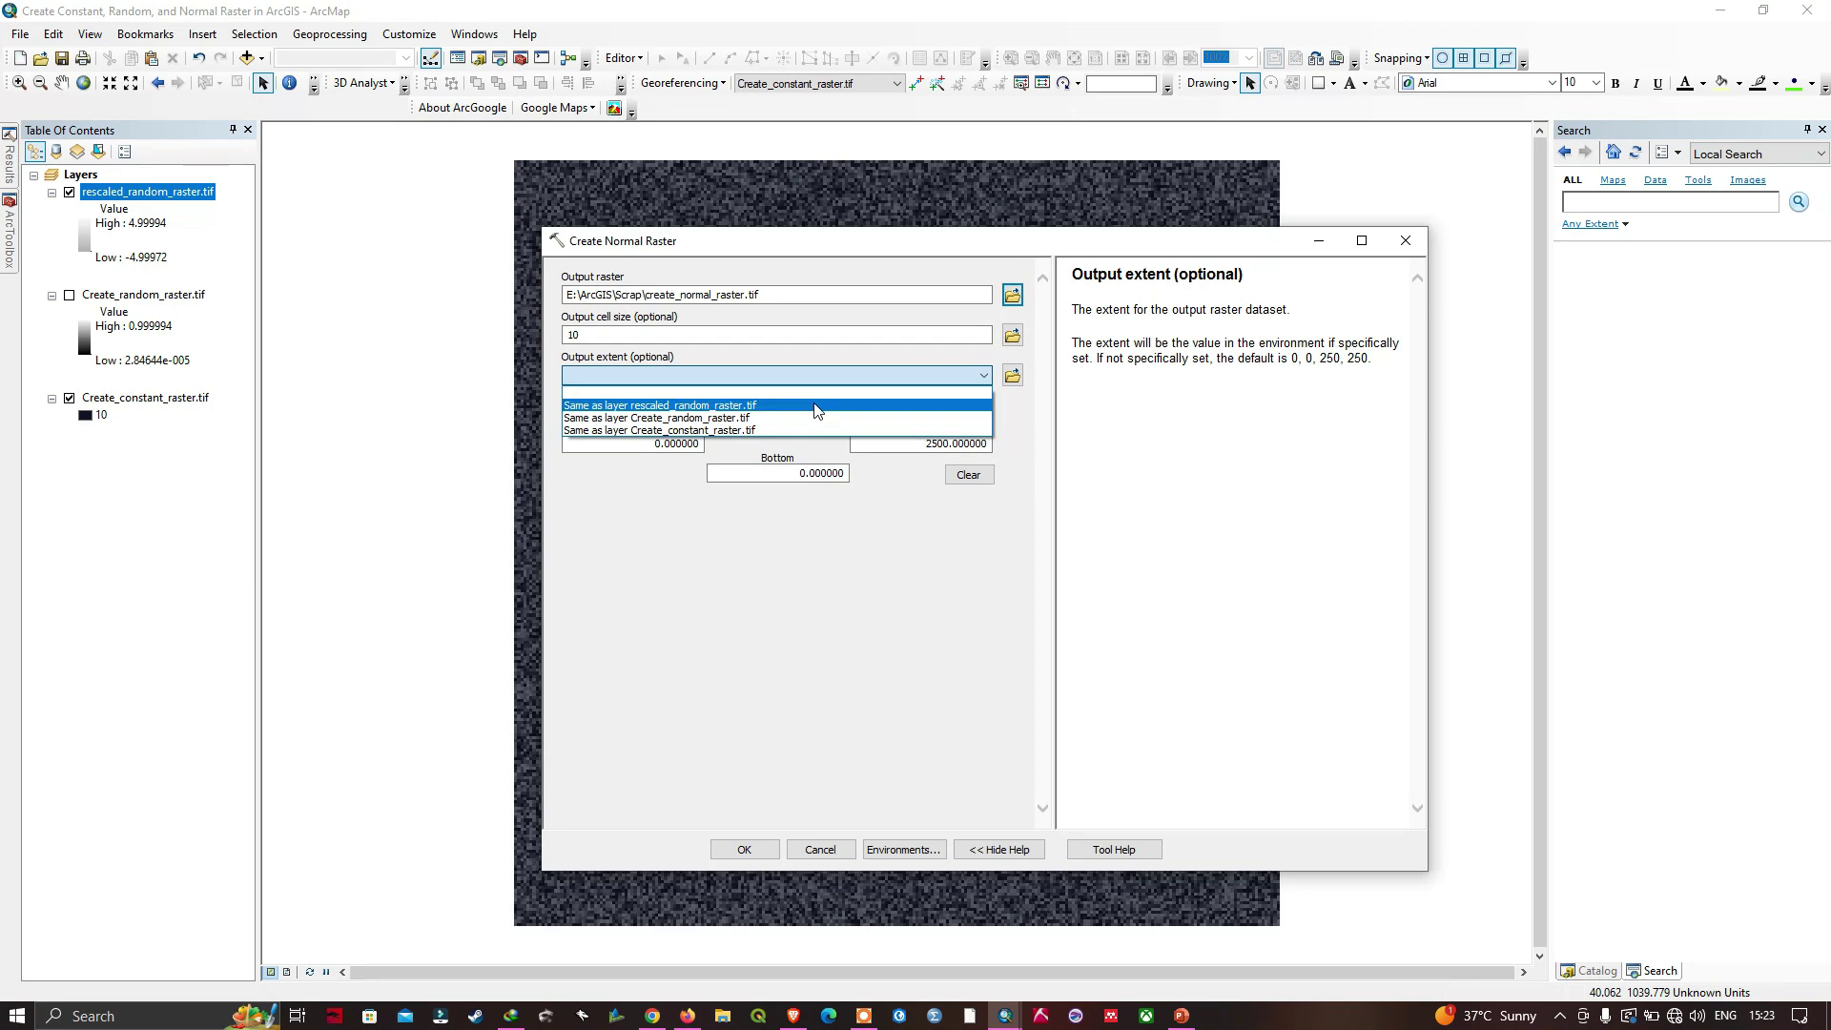
click(722, 431)
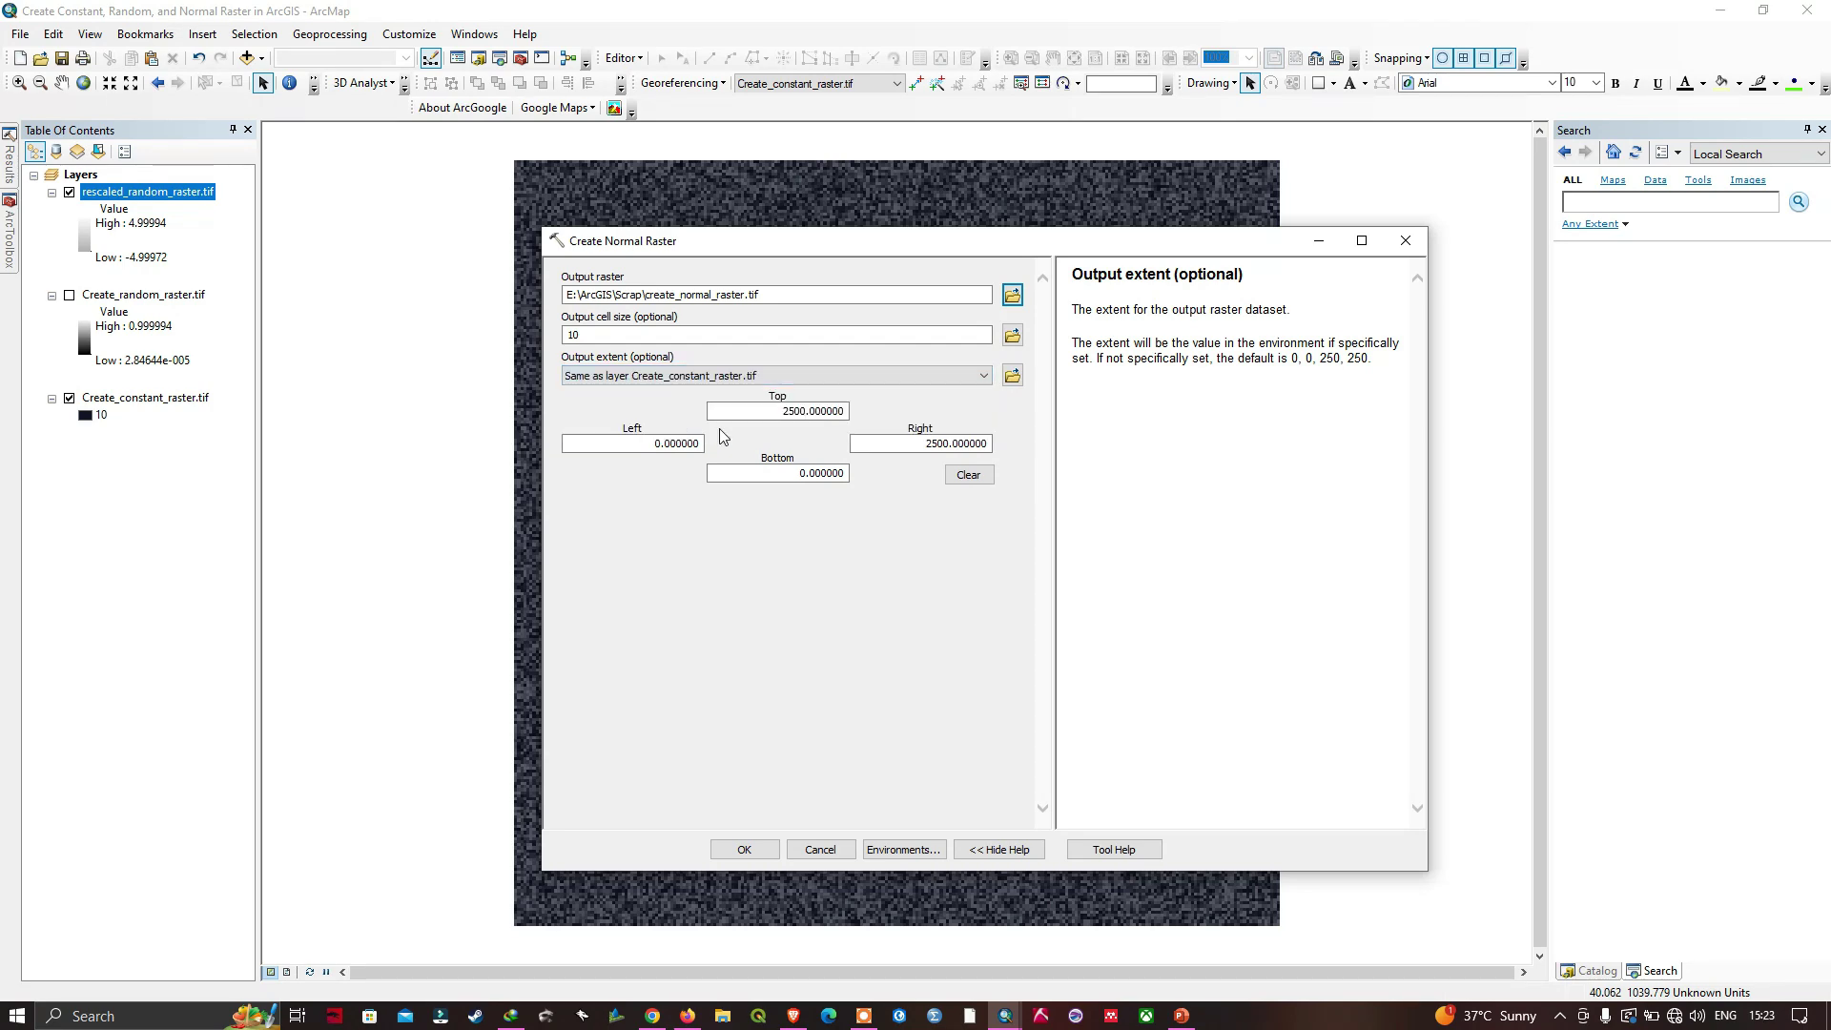
Set both the snap raster and the raster analysis mask to Create_constant_raster.tif in the normal raster tool's environment settings.
click(901, 849)
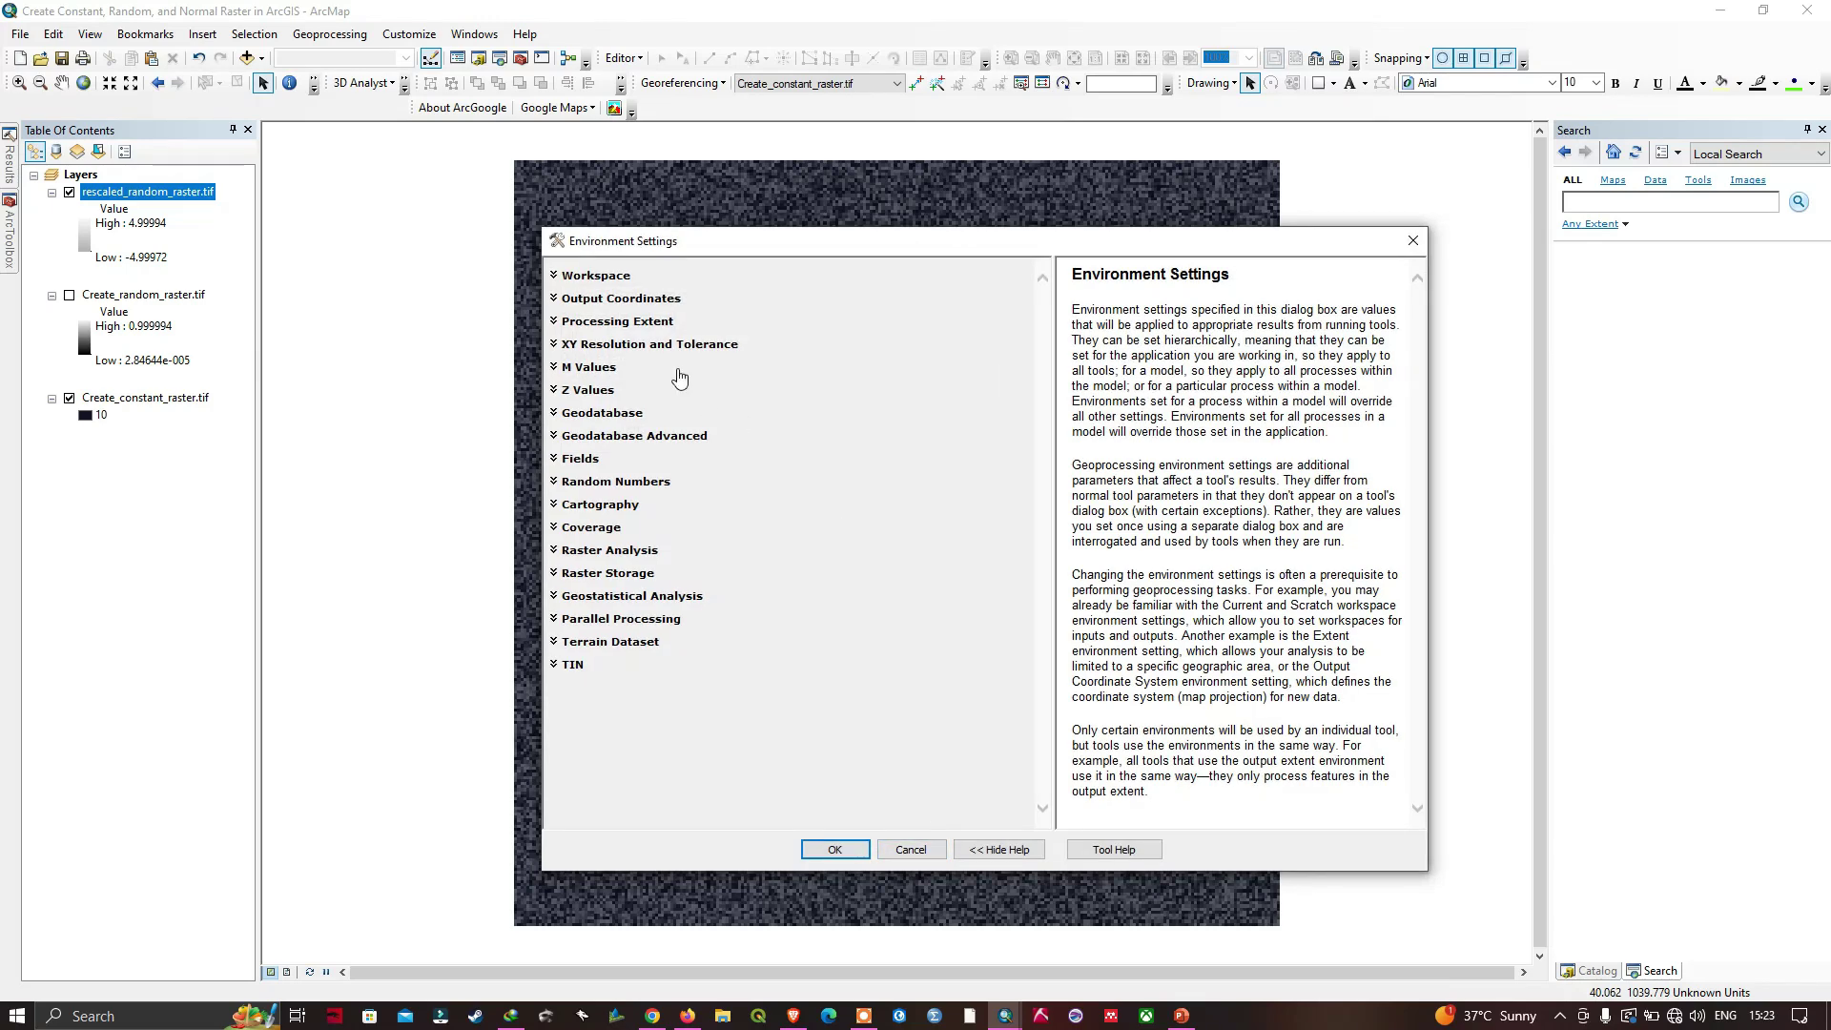
click(630, 322)
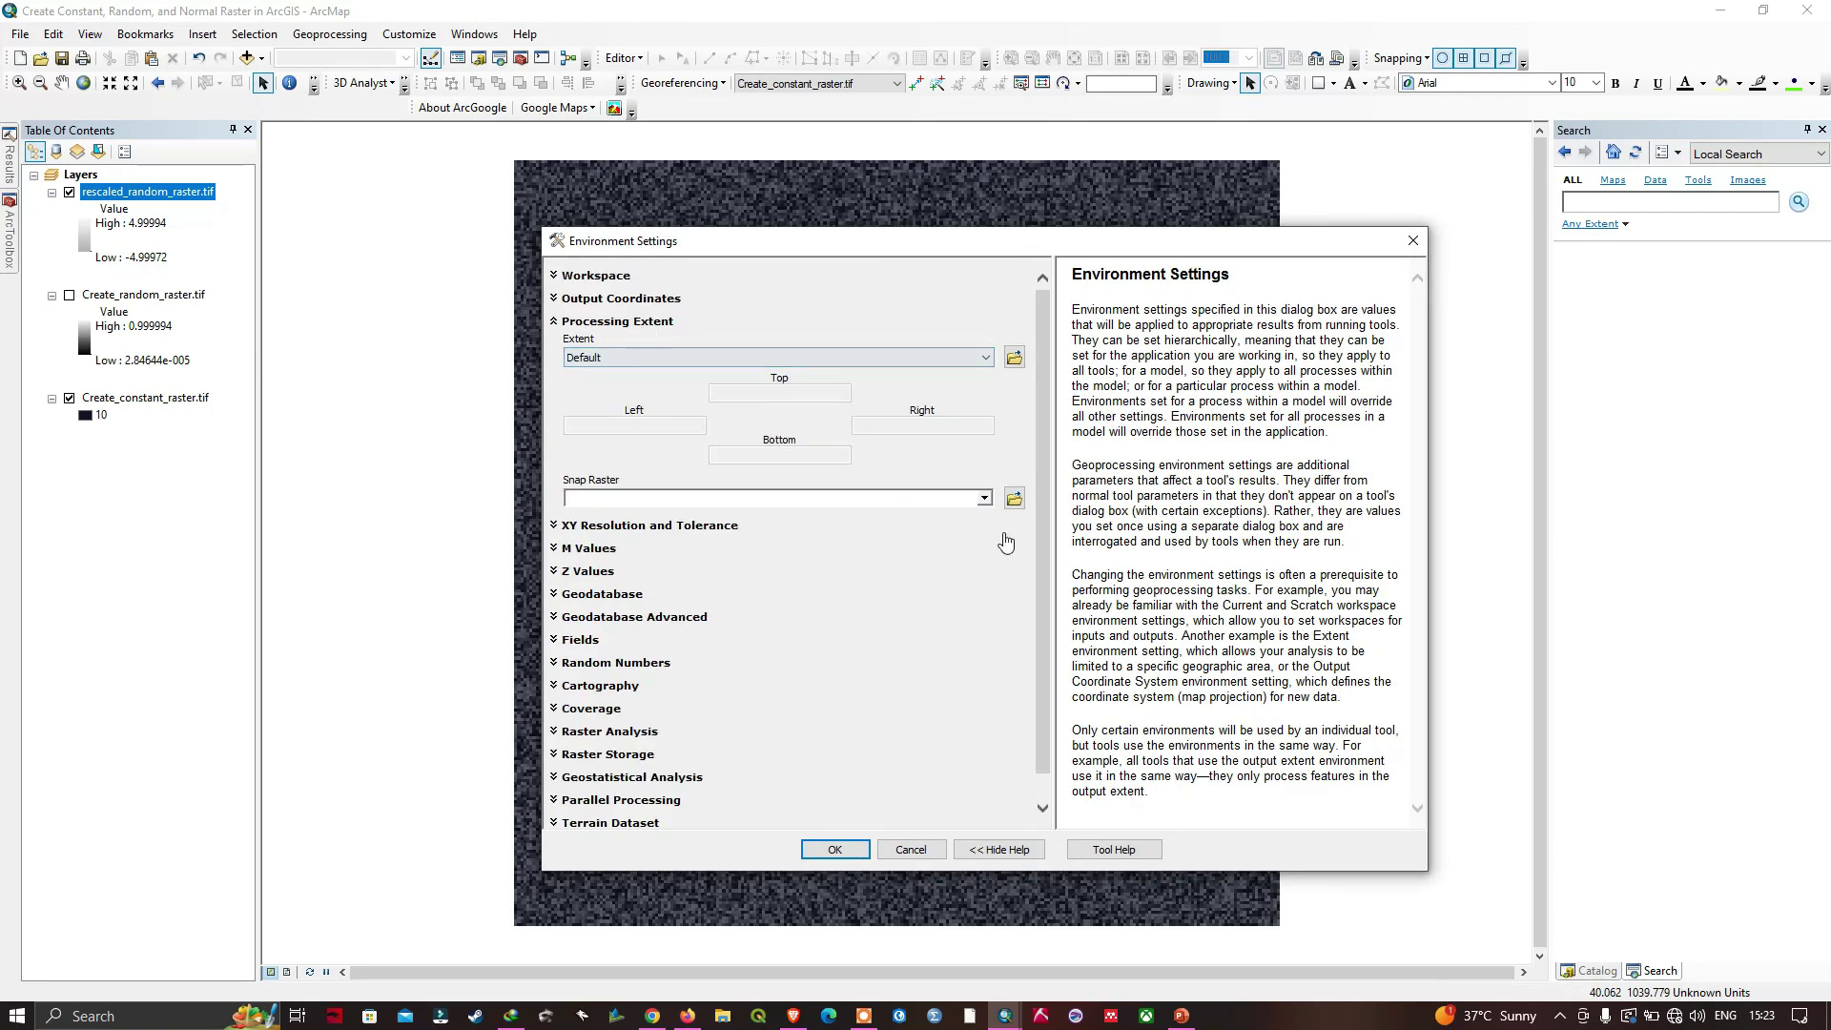
click(983, 498)
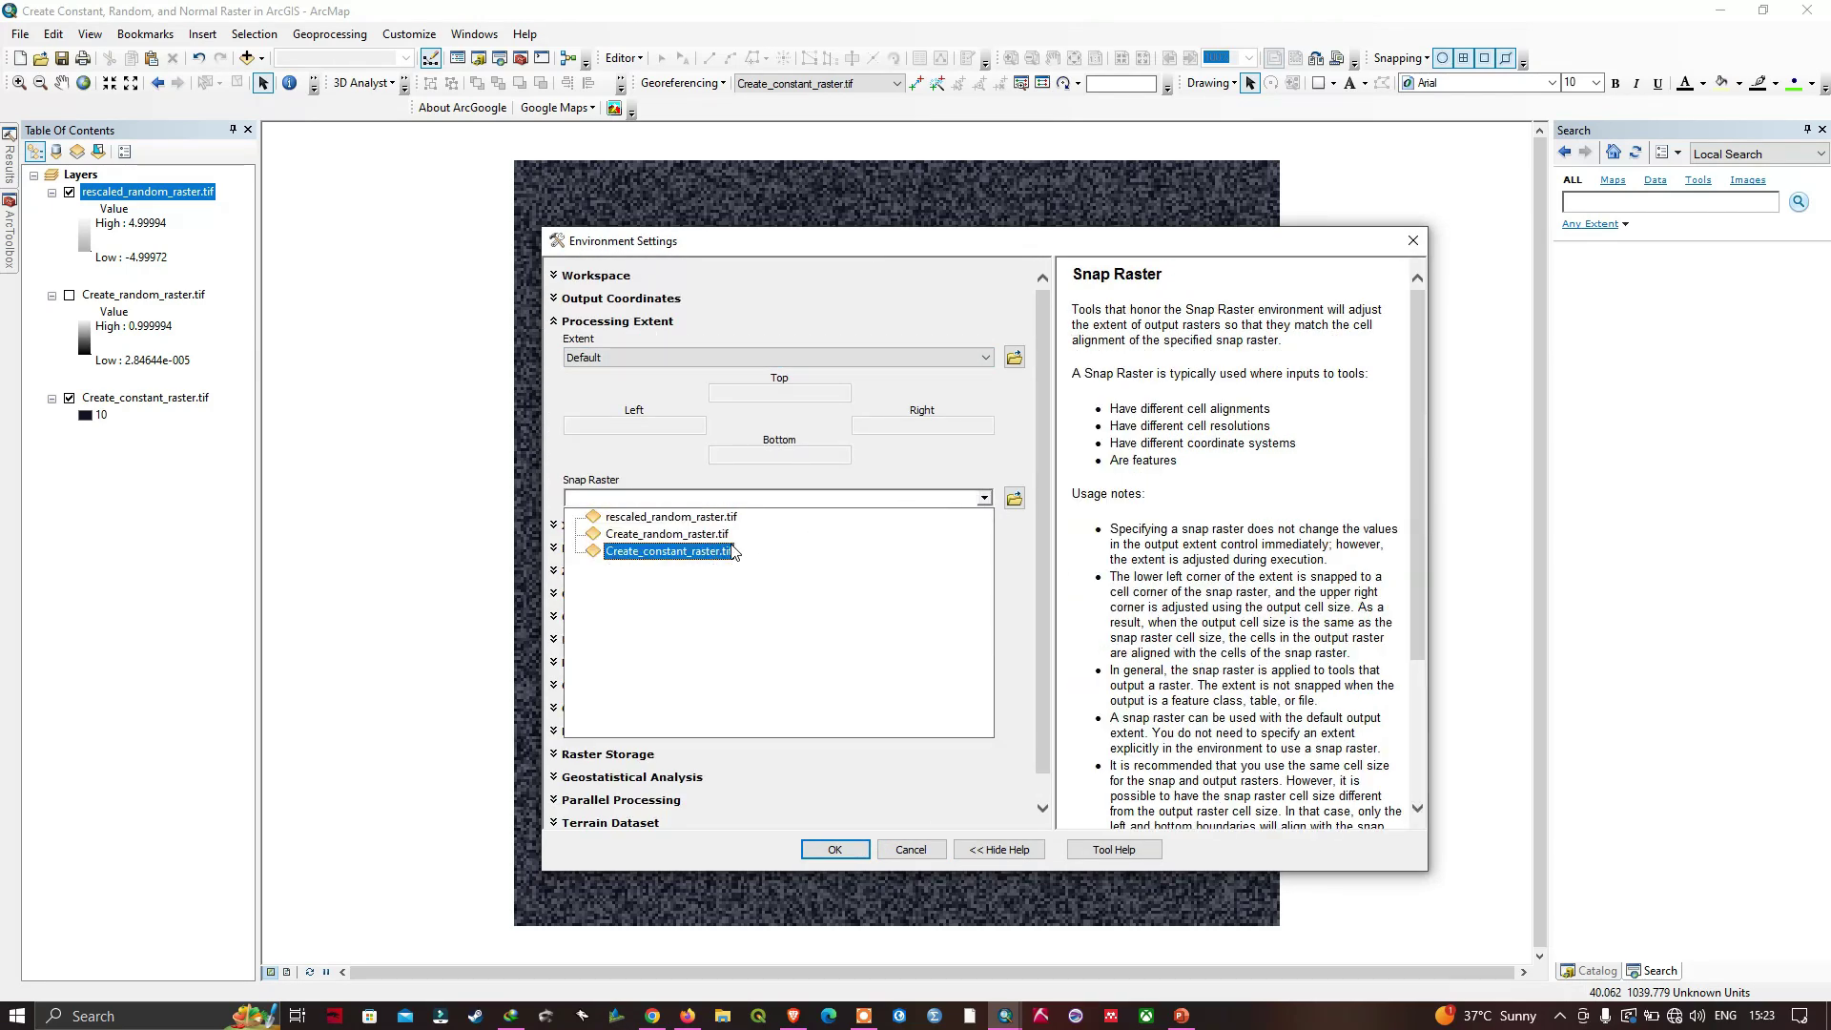
click(702, 553)
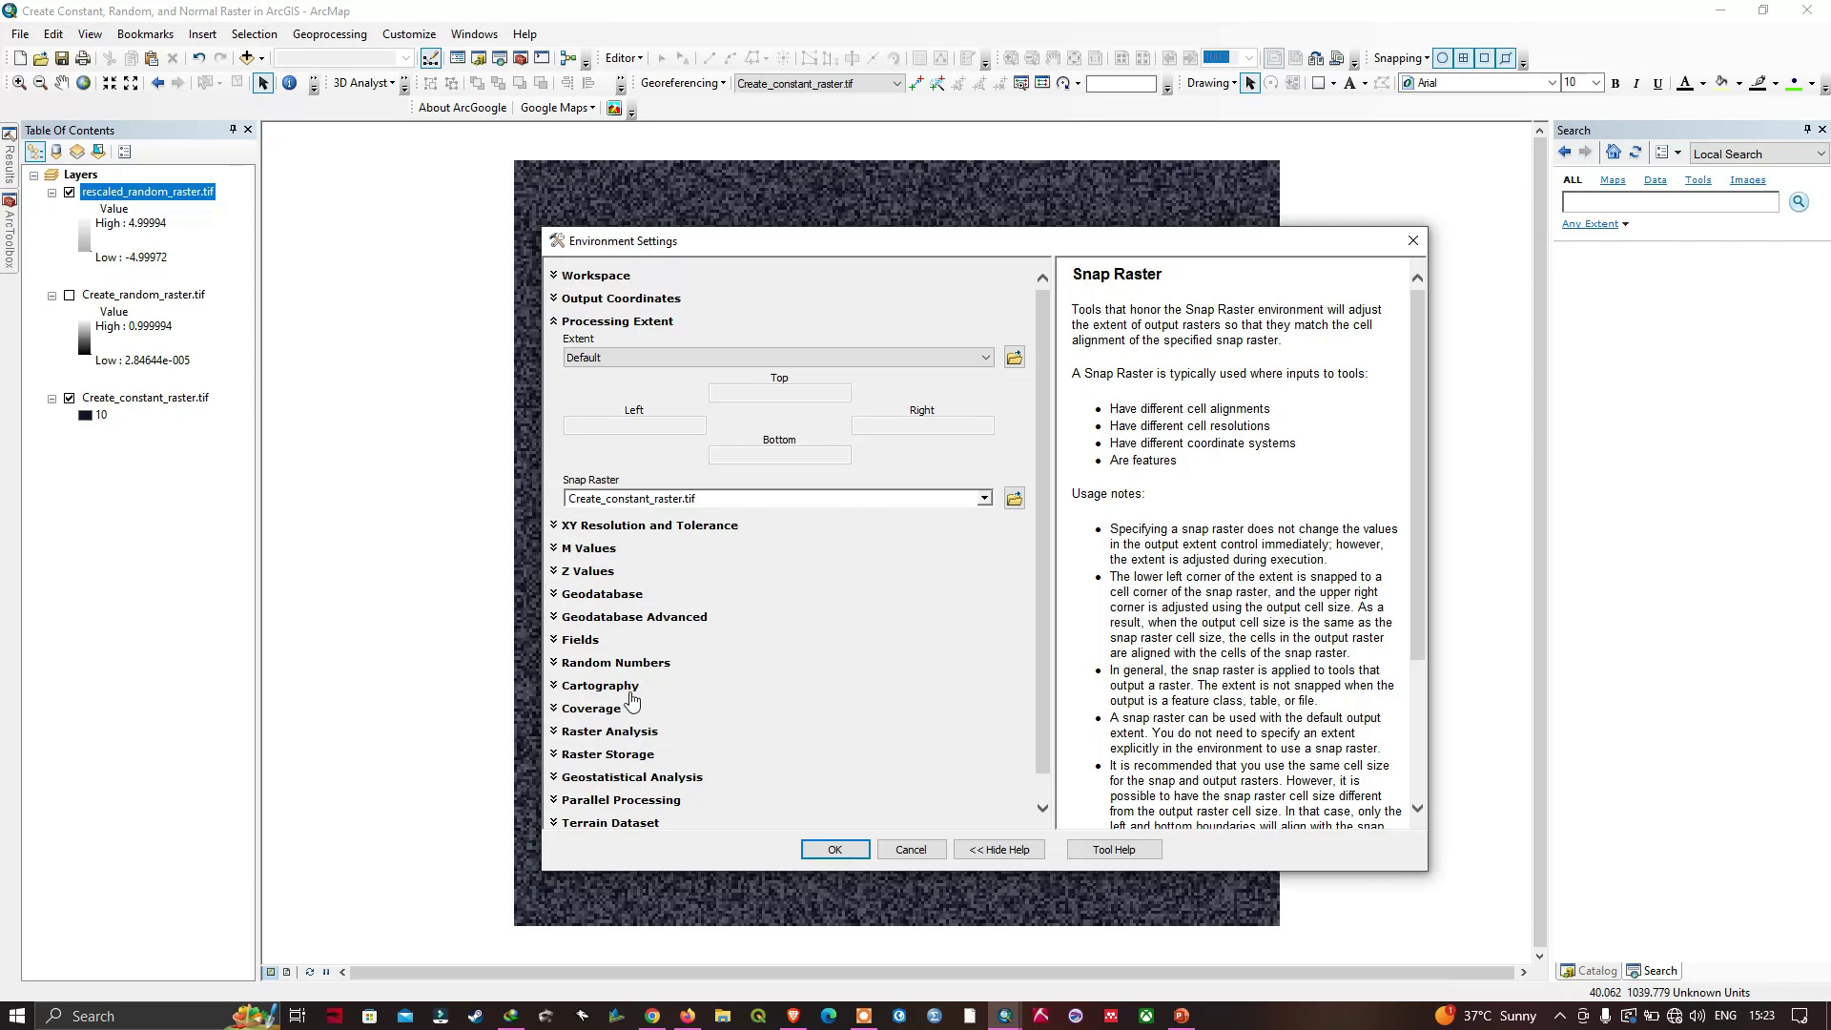
click(637, 735)
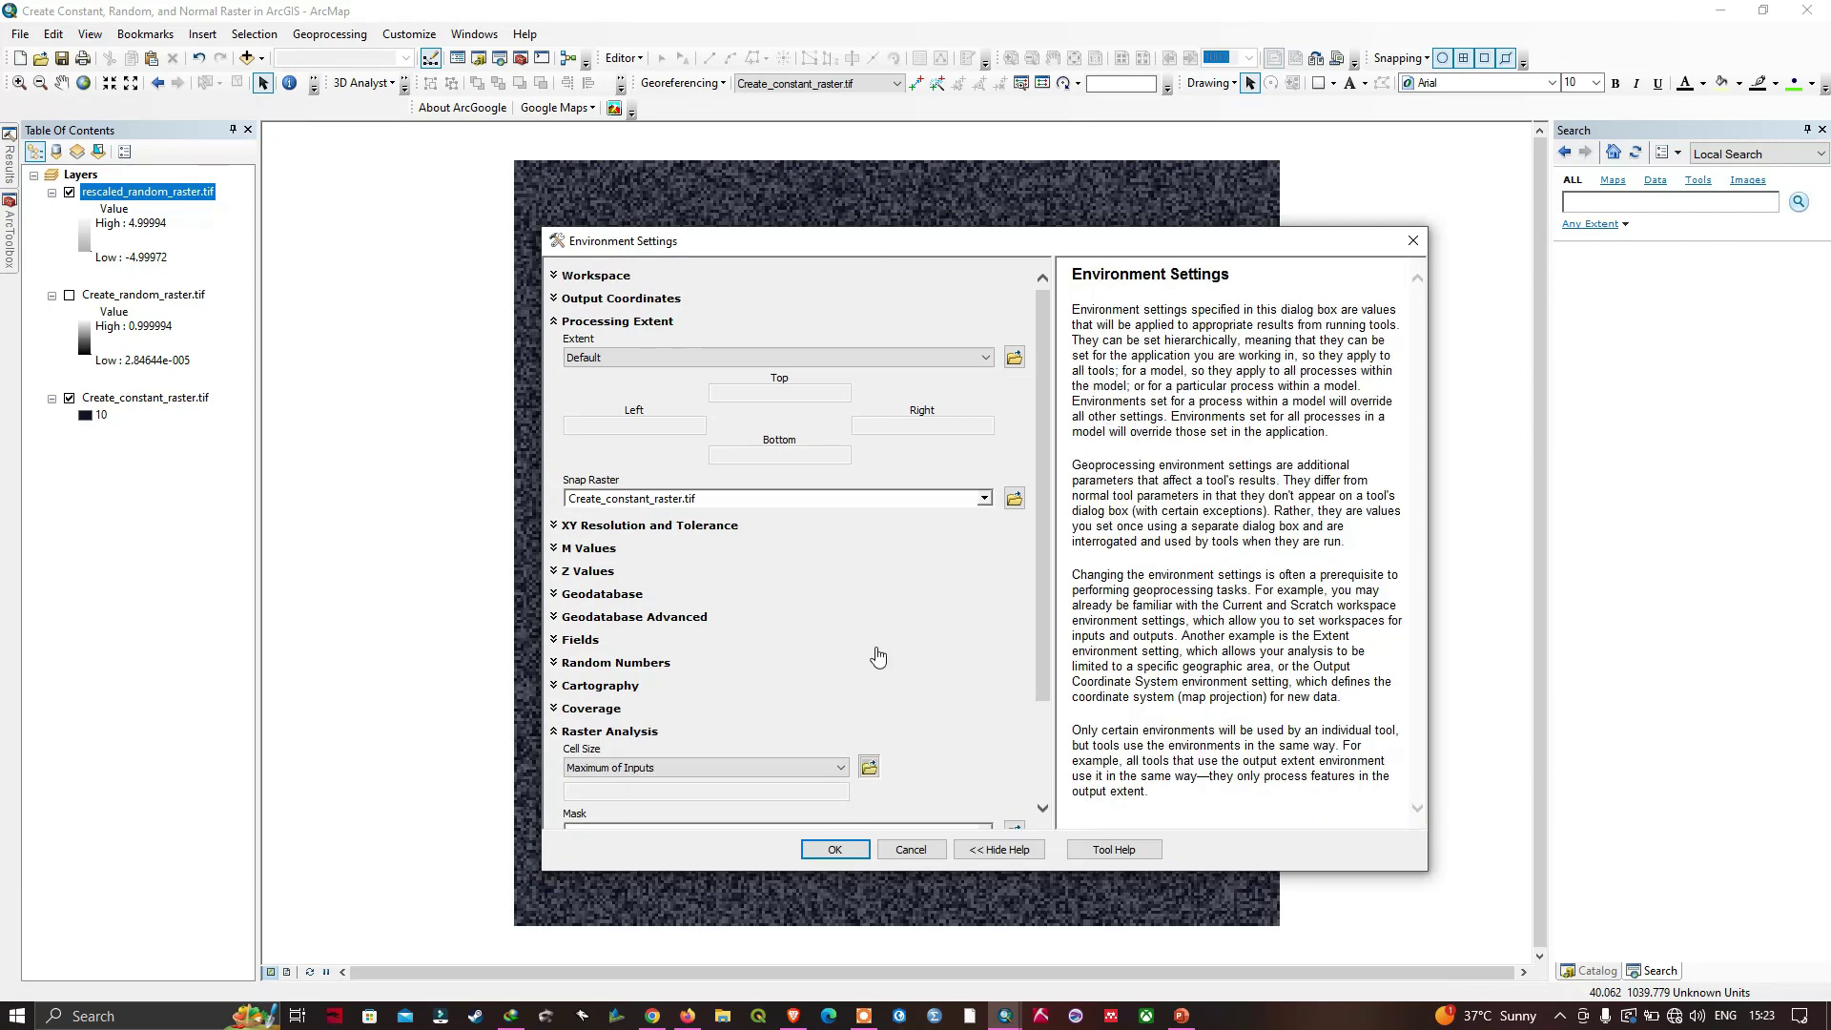
click(984, 746)
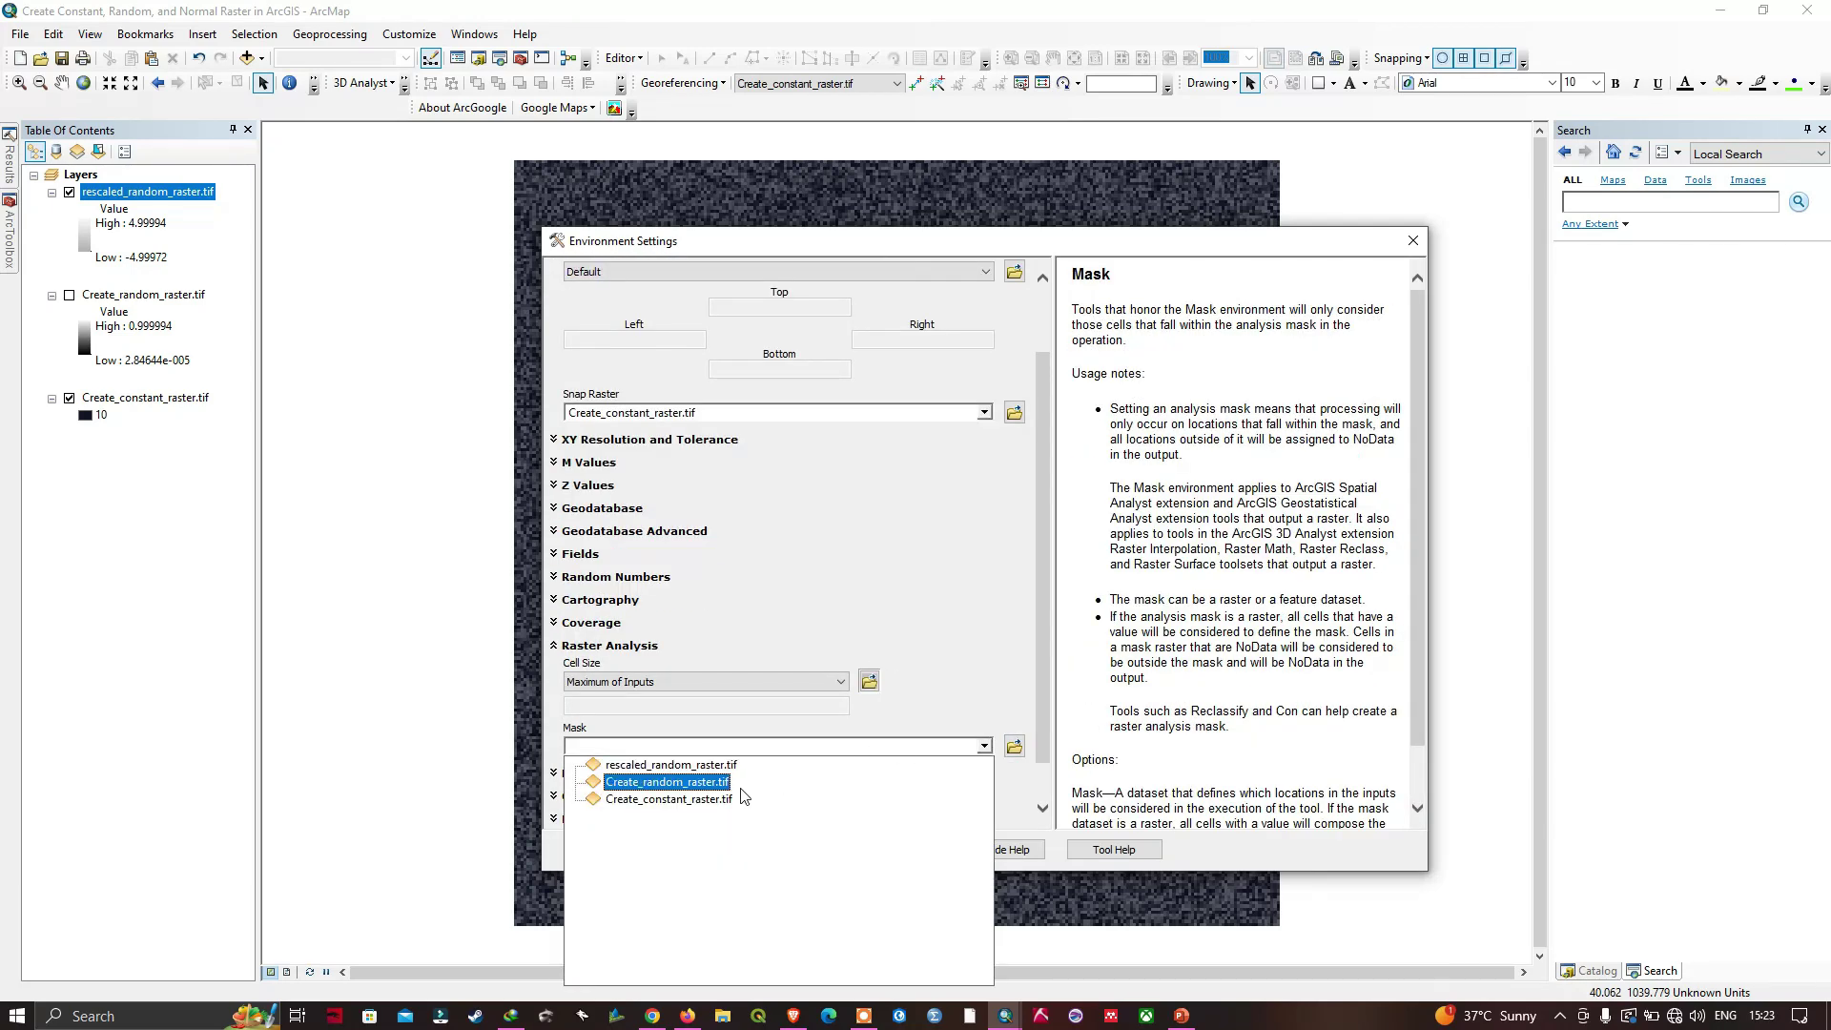
click(697, 801)
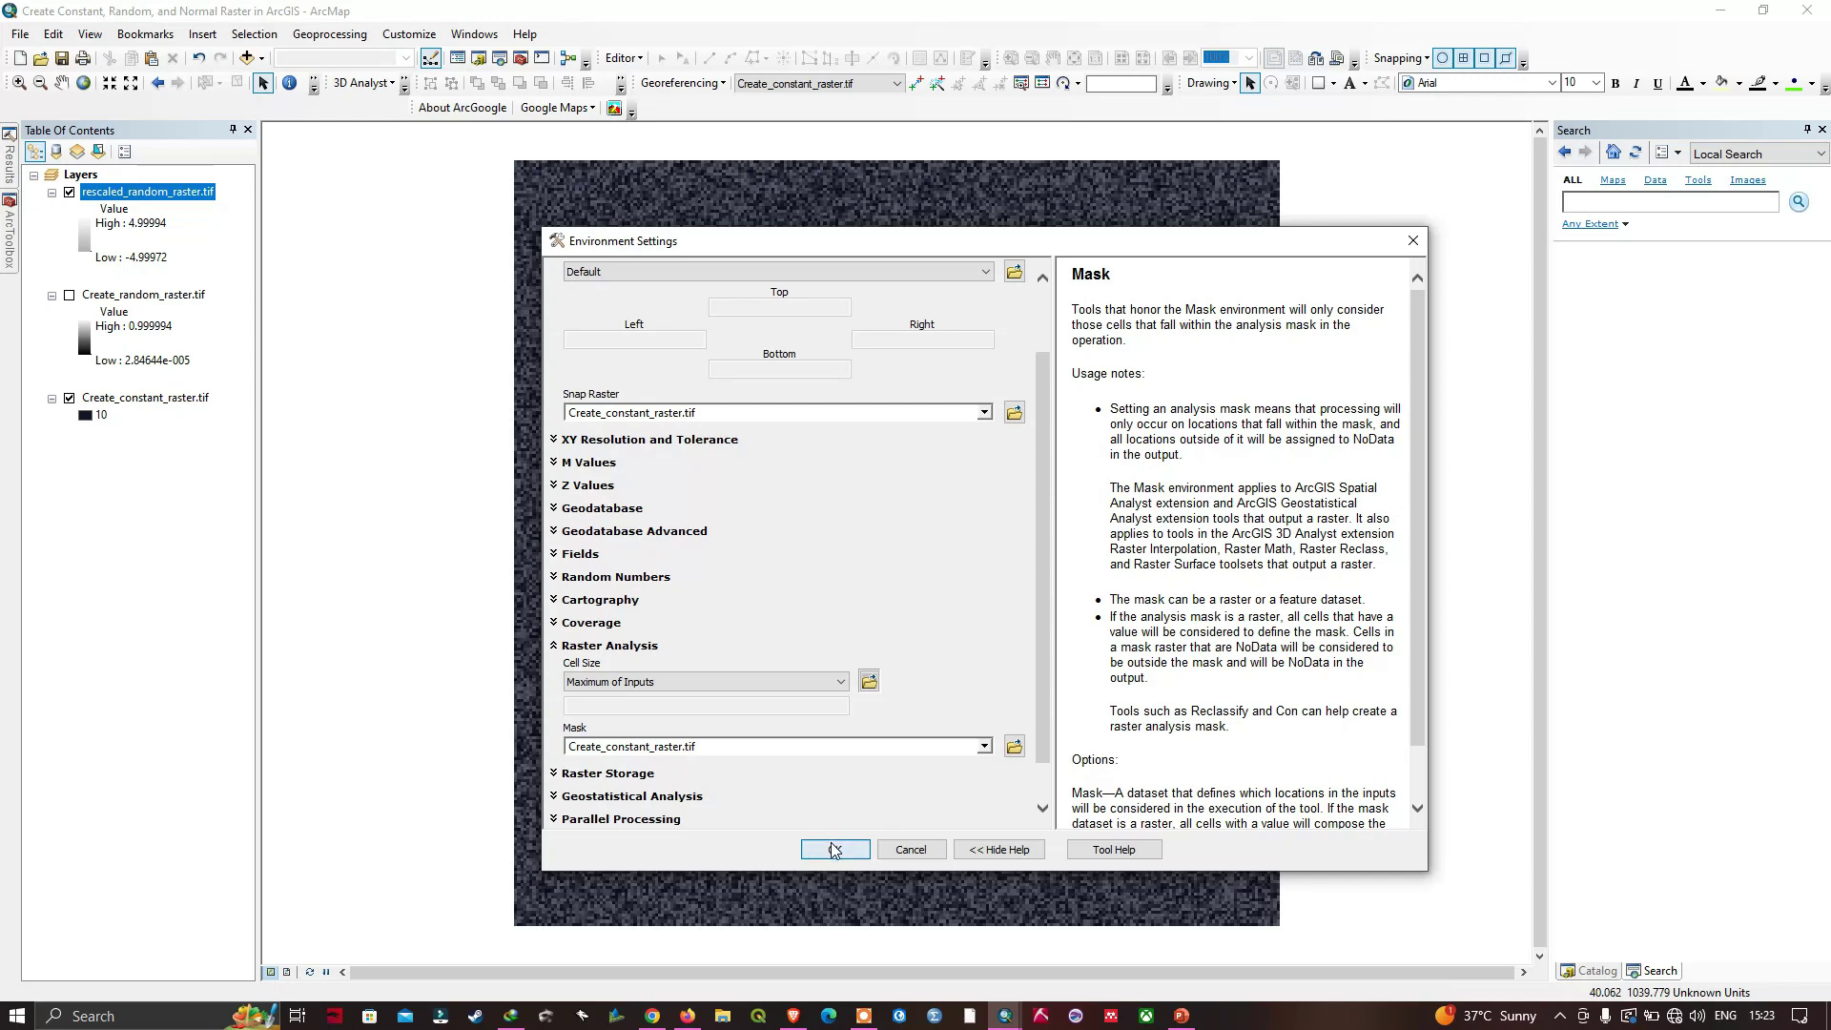
click(831, 848)
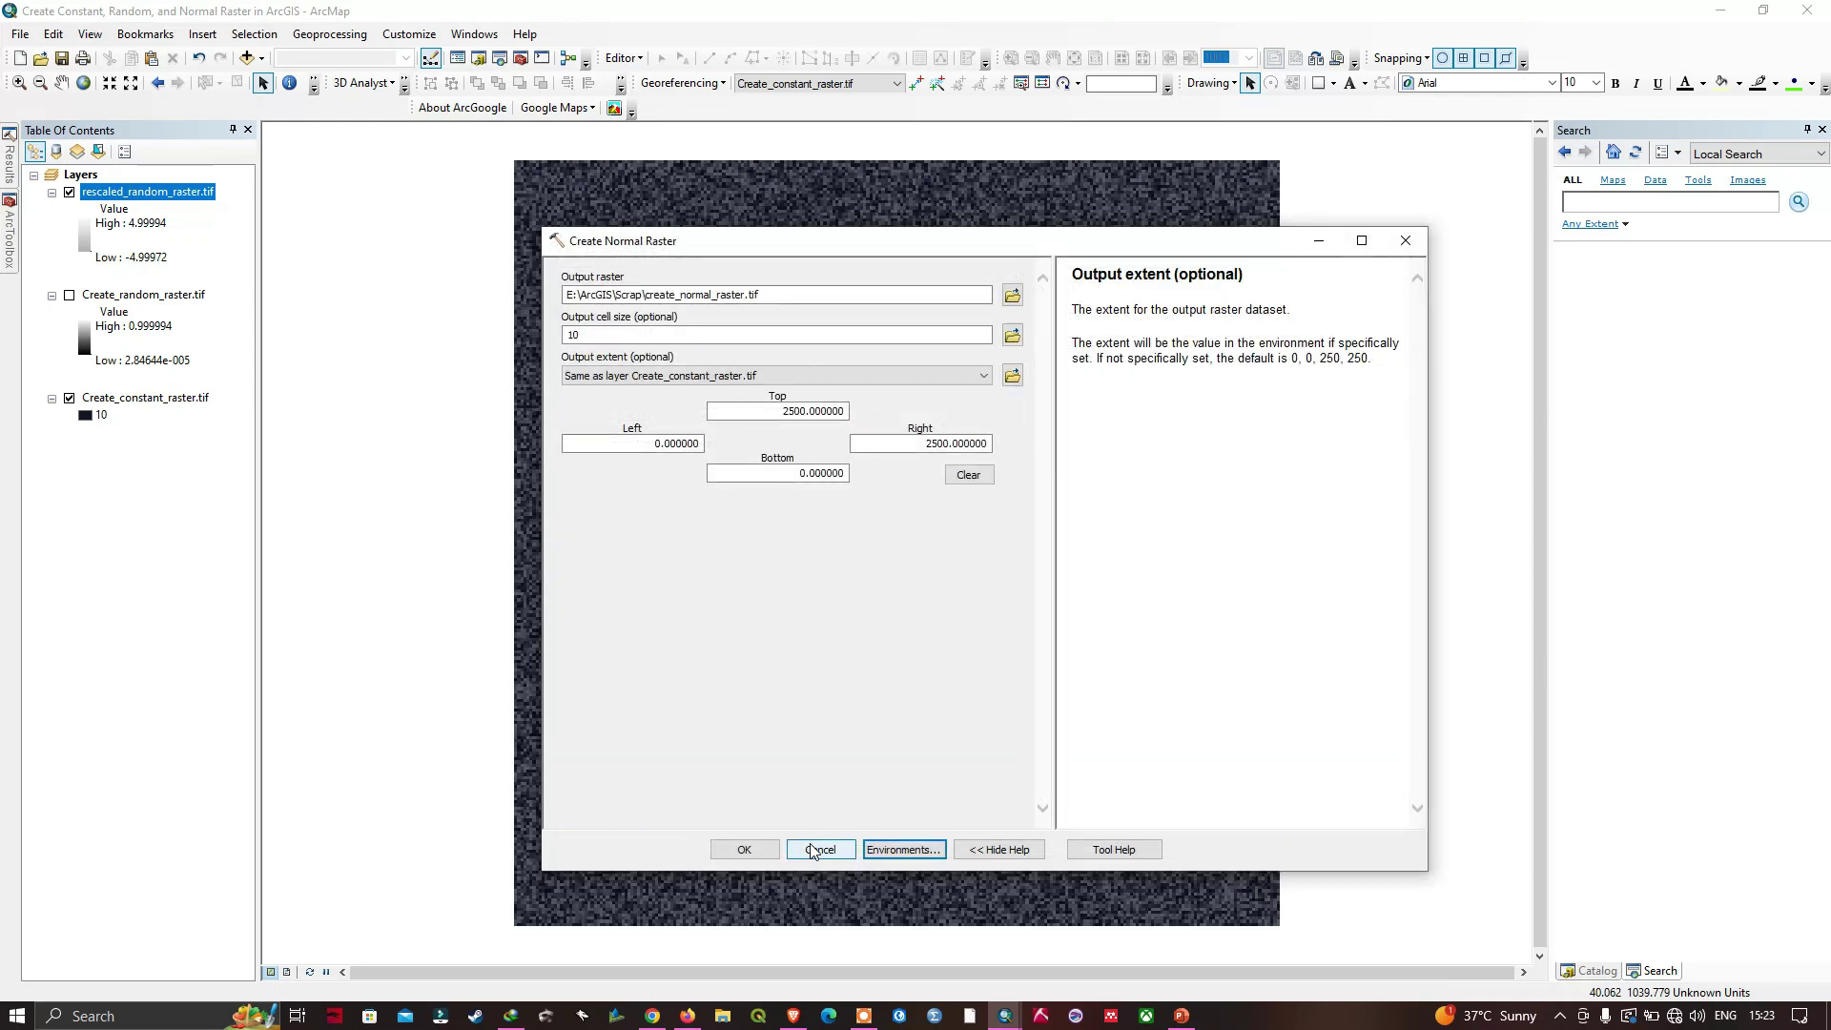
Run the Create Normal Raster tool and toggle the create_normal_raster.tif layer off and on to compare it with the layers beneath.
click(762, 852)
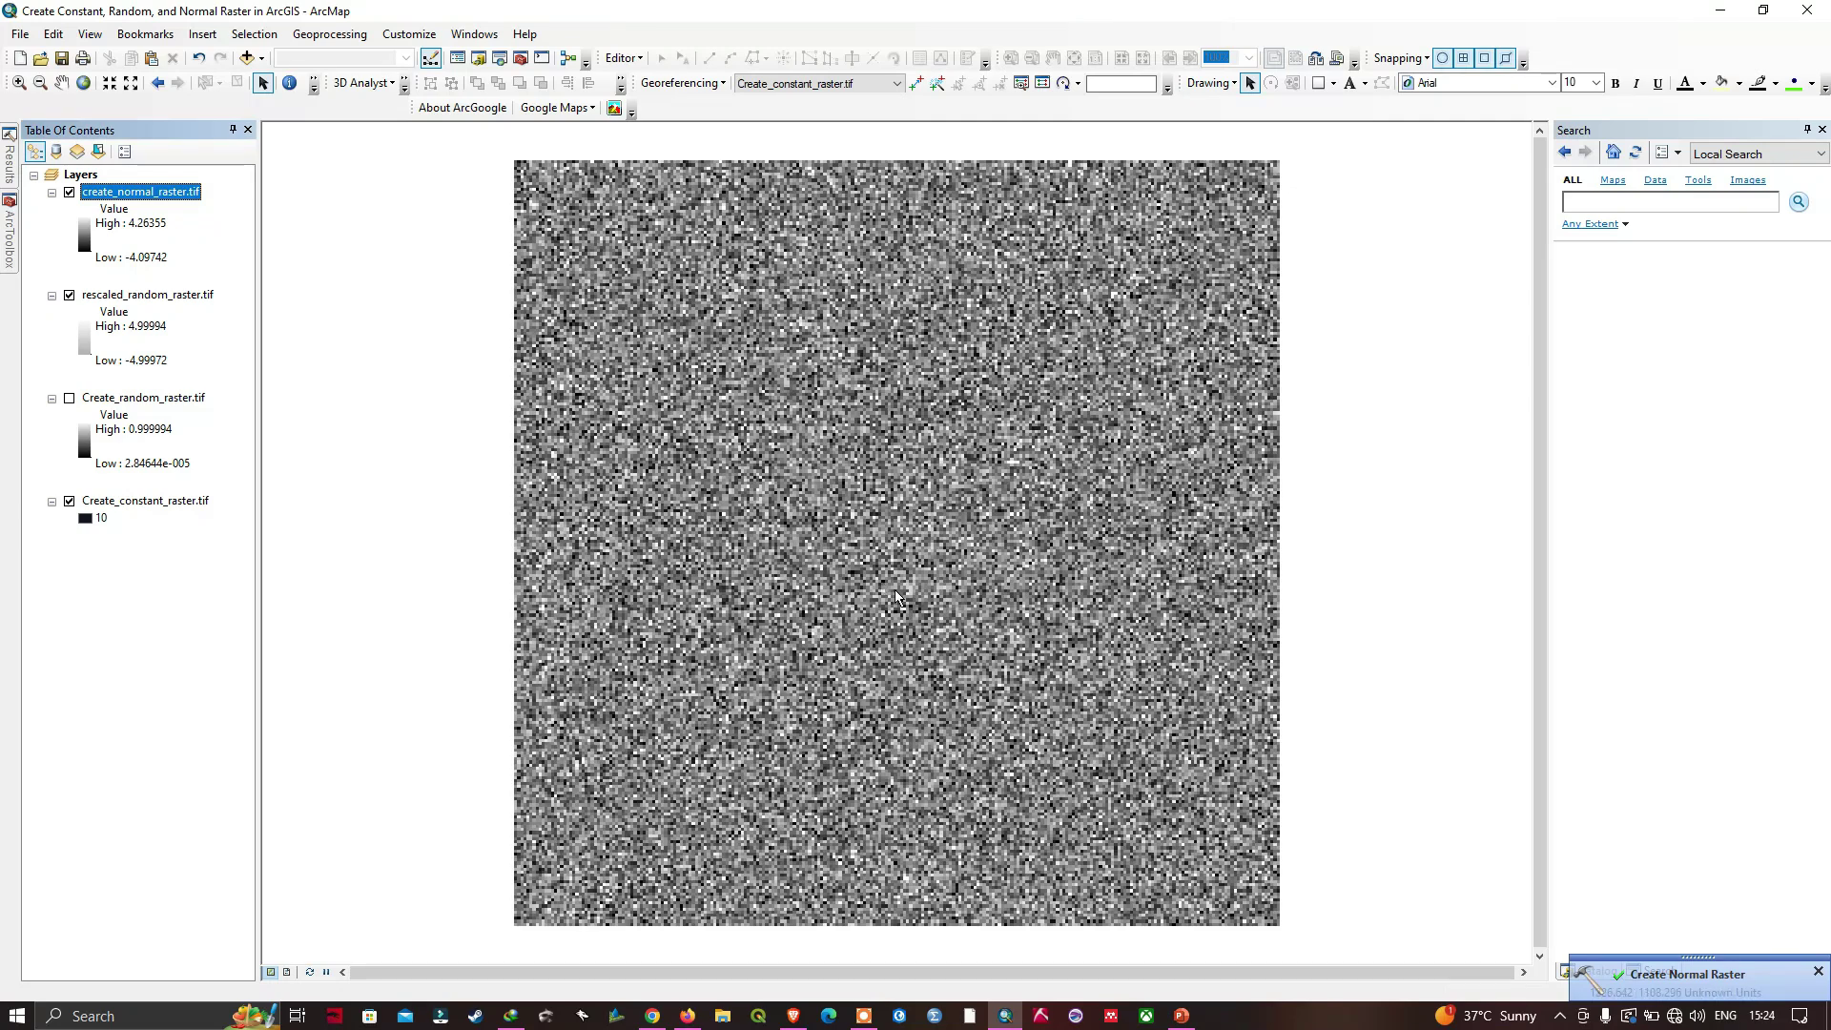
click(69, 192)
click(69, 193)
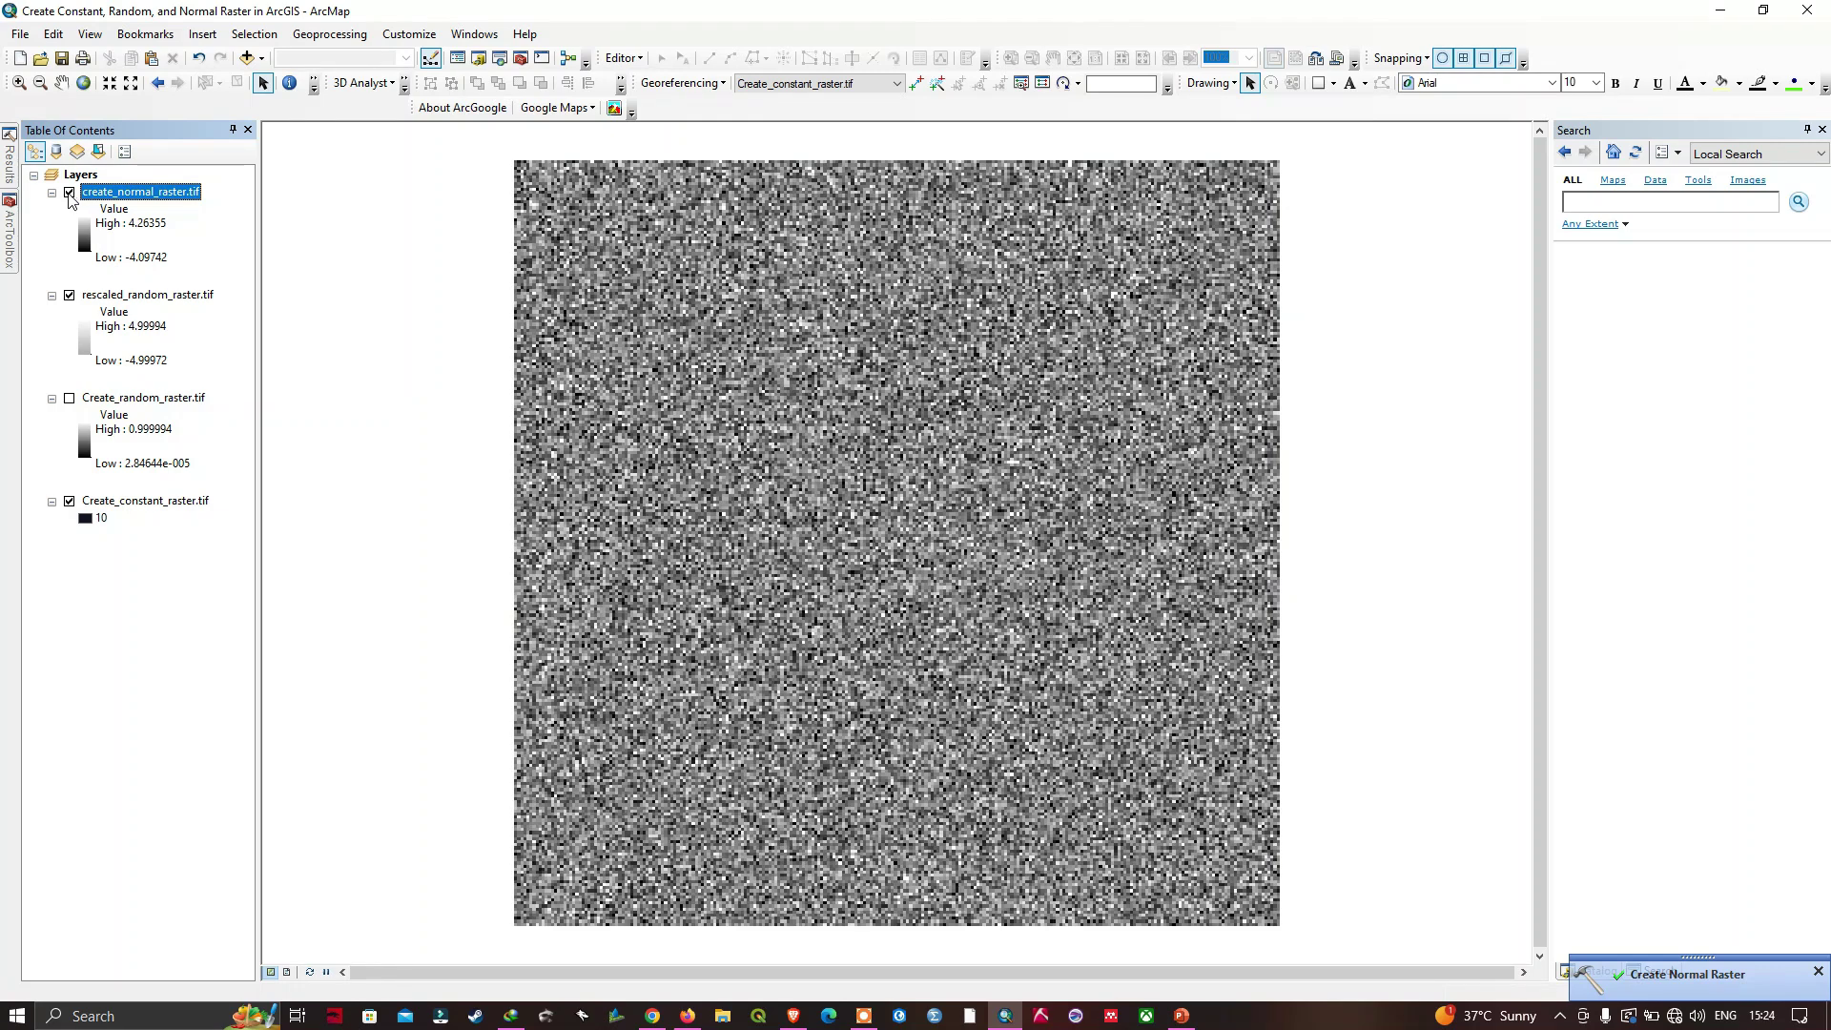